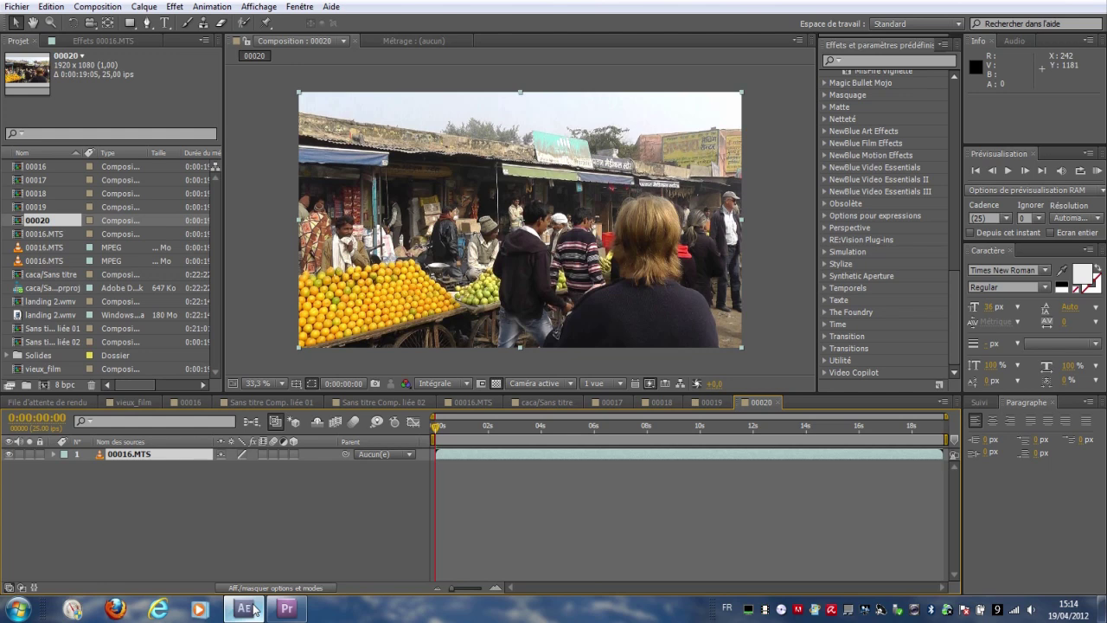
Step: Drag the Looks effect from the Magic Bullet Looks group onto 00016.MTS and launch its editor
{"action": "left_click", "coordinate": [117, 517]}
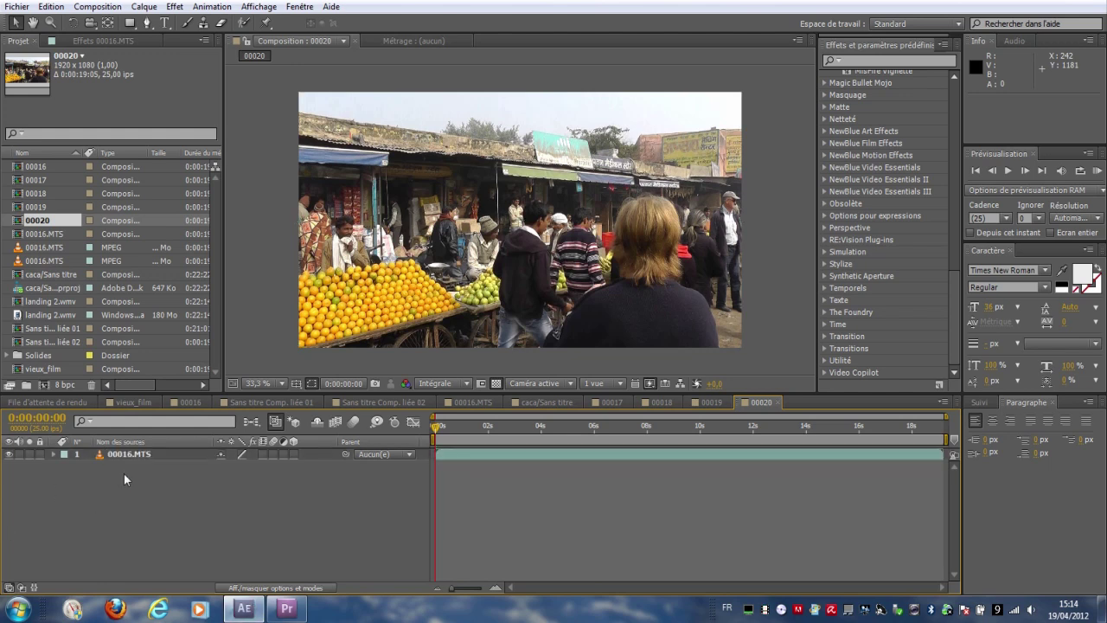
{"action": "left_click", "coordinate": [499, 457]}
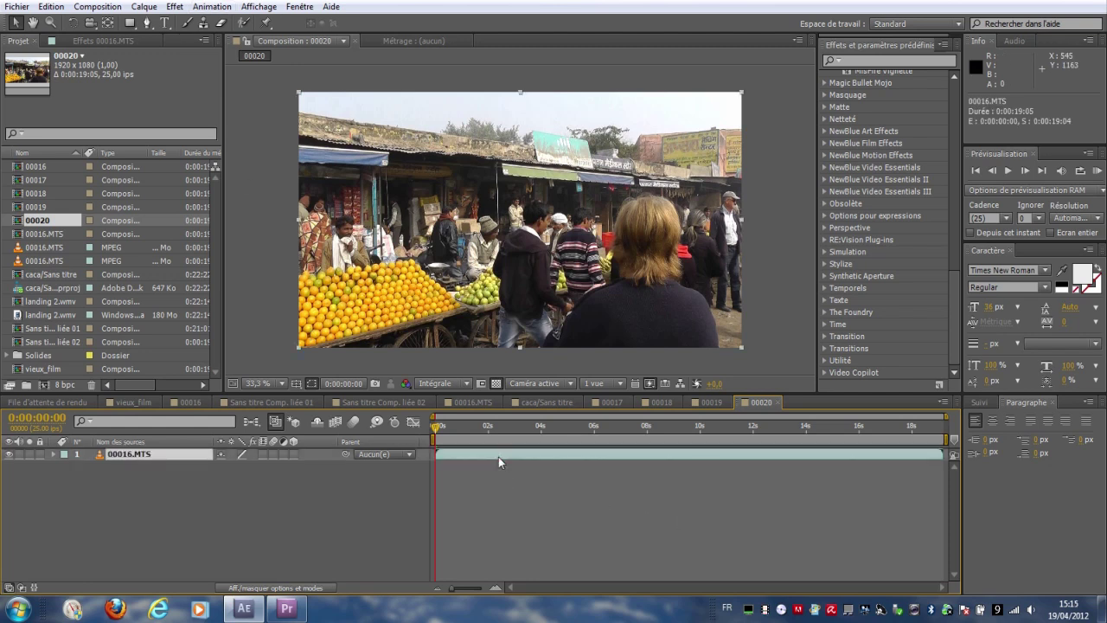
{"action": "left_click_drag", "start_coordinate": [955, 295], "coordinate": [947, 98]}
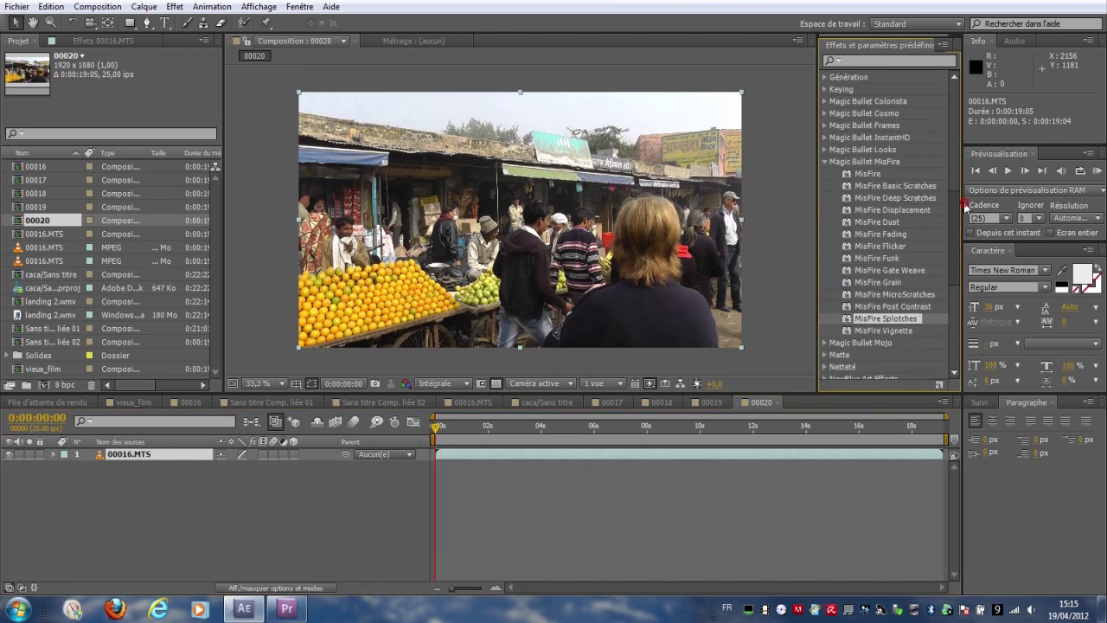
{"action": "left_click", "coordinate": [826, 232]}
{"action": "scroll", "coordinate": [843, 308], "scroll_direction": "down", "scroll_amount": 3}
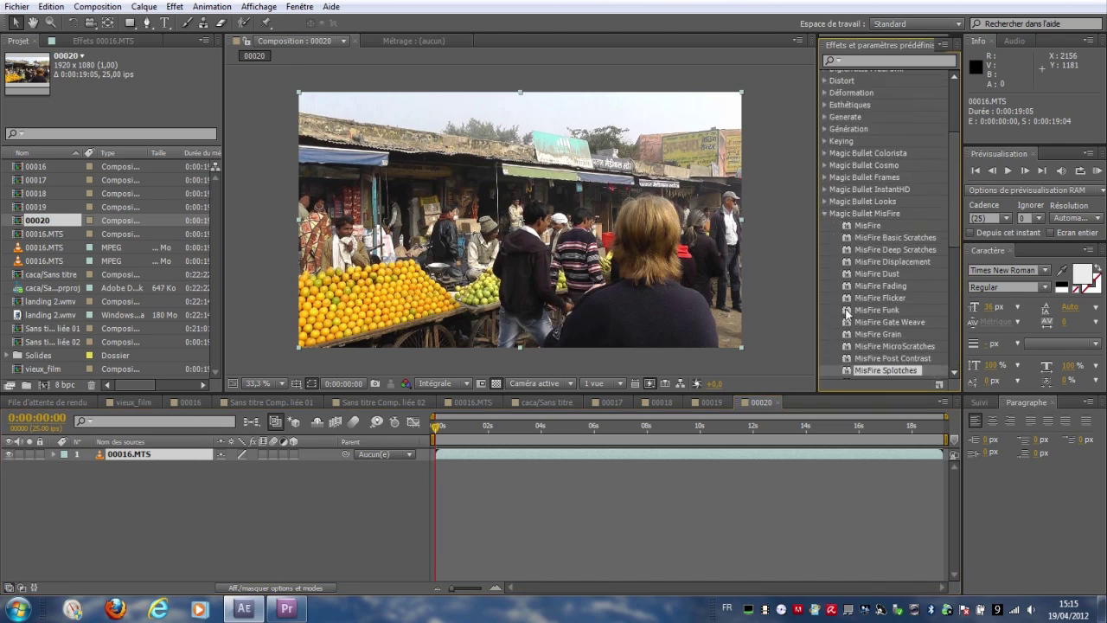
{"action": "scroll", "coordinate": [865, 285], "scroll_direction": "down", "scroll_amount": 3}
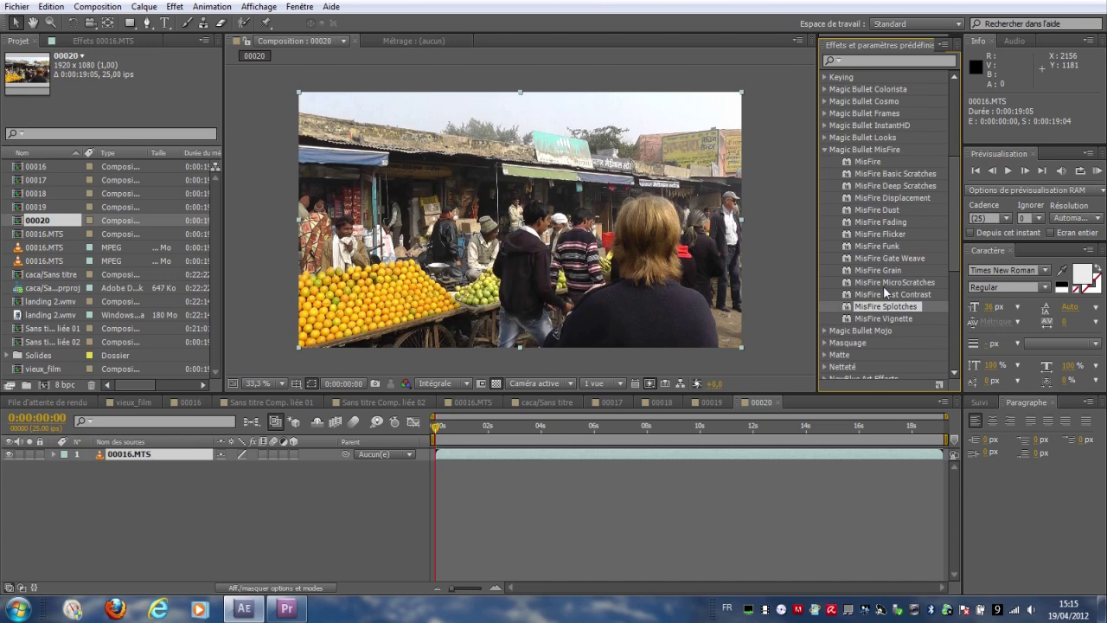
{"action": "left_click", "coordinate": [825, 152]}
{"action": "left_click", "coordinate": [825, 138]}
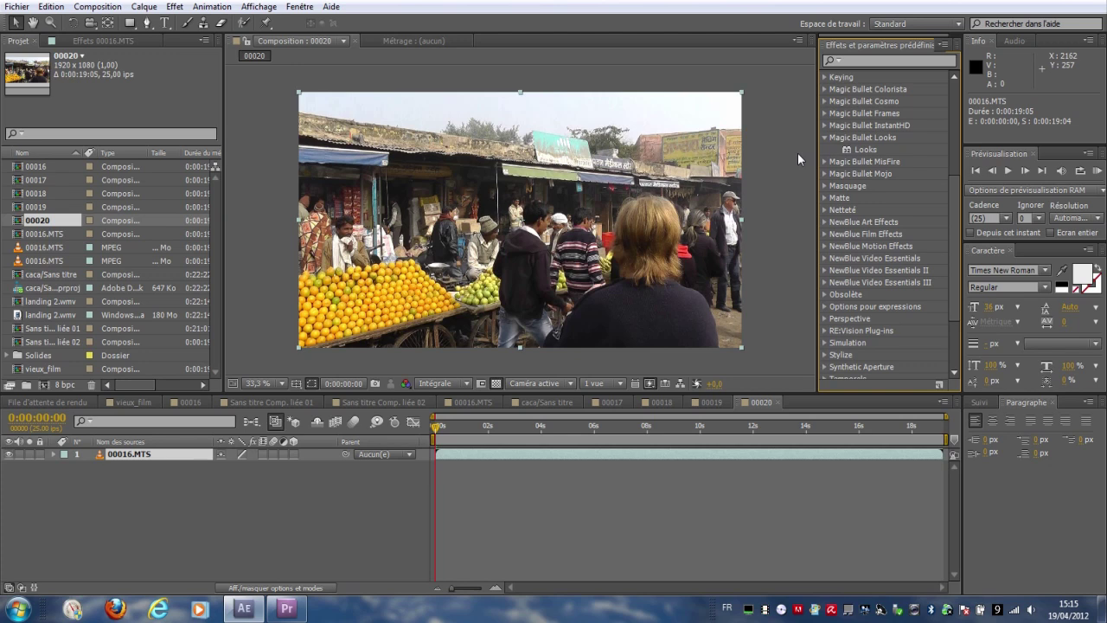
{"action": "mouse_move", "coordinate": [865, 150]}
{"action": "left_mouse_down"}
{"action": "mouse_move", "coordinate": [73, 438]}
{"action": "mouse_move", "coordinate": [139, 454]}
{"action": "left_mouse_up"}
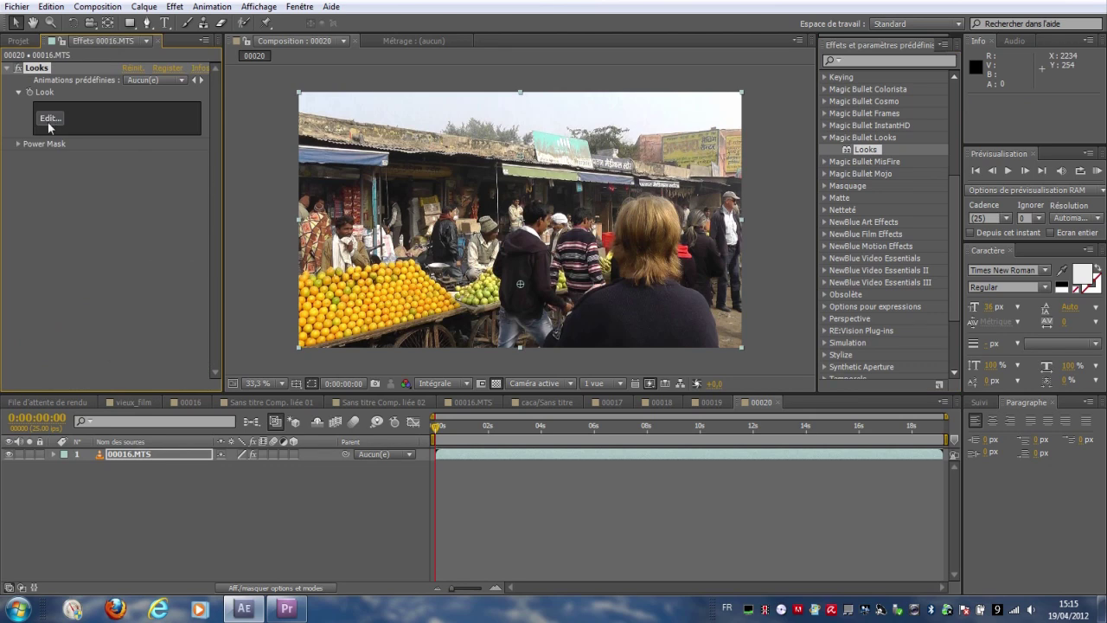
{"action": "left_click", "coordinate": [49, 119]}
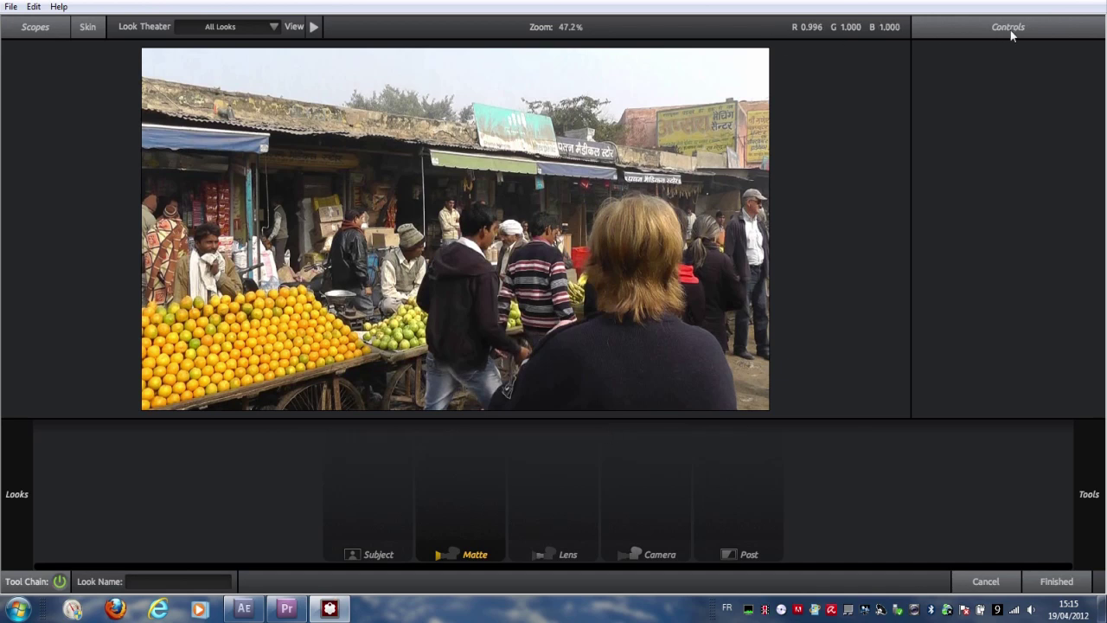
{"action": "mouse_move", "coordinate": [78, 216]}
{"action": "mouse_move", "coordinate": [1081, 165]}
{"action": "scroll", "coordinate": [1081, 165], "scroll_direction": "down", "scroll_amount": 5}
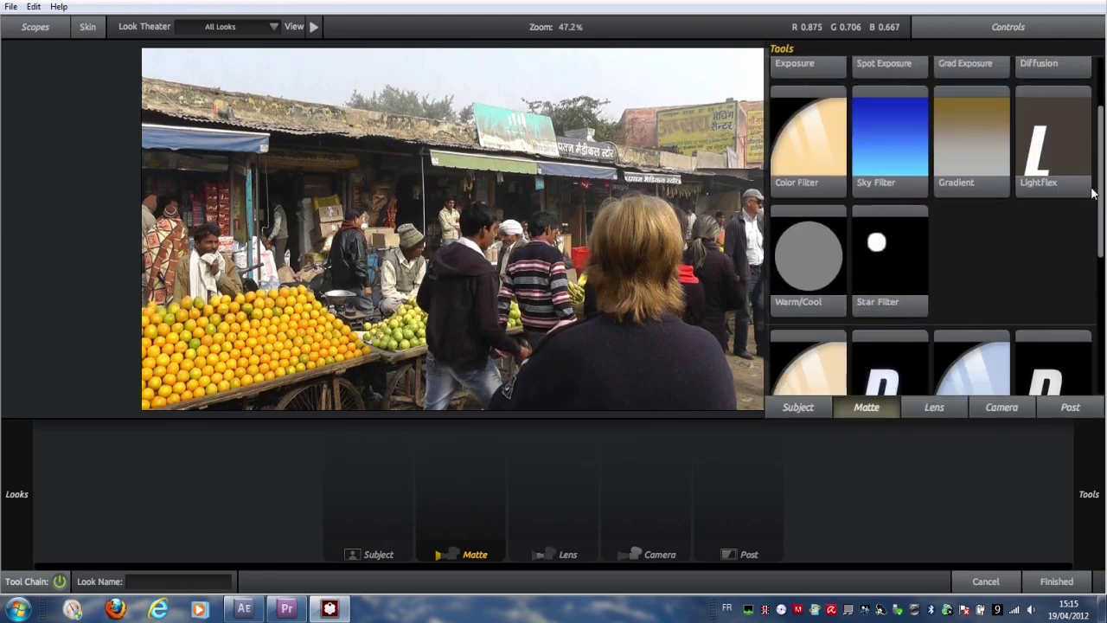
{"action": "left_click", "coordinate": [944, 412]}
{"action": "left_click", "coordinate": [1001, 408]}
{"action": "left_click", "coordinate": [1048, 407]}
{"action": "left_click", "coordinate": [999, 407]}
{"action": "left_click", "coordinate": [934, 407]}
{"action": "left_click", "coordinate": [822, 408]}
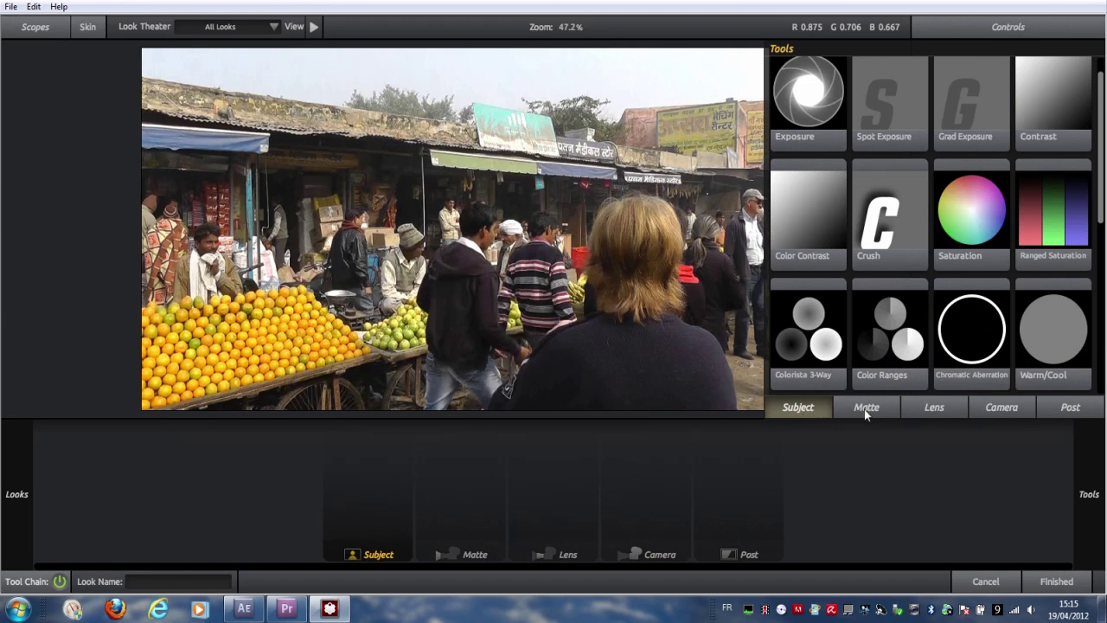
{"action": "left_click", "coordinate": [865, 415]}
{"action": "left_click", "coordinate": [917, 411]}
{"action": "left_click", "coordinate": [853, 414]}
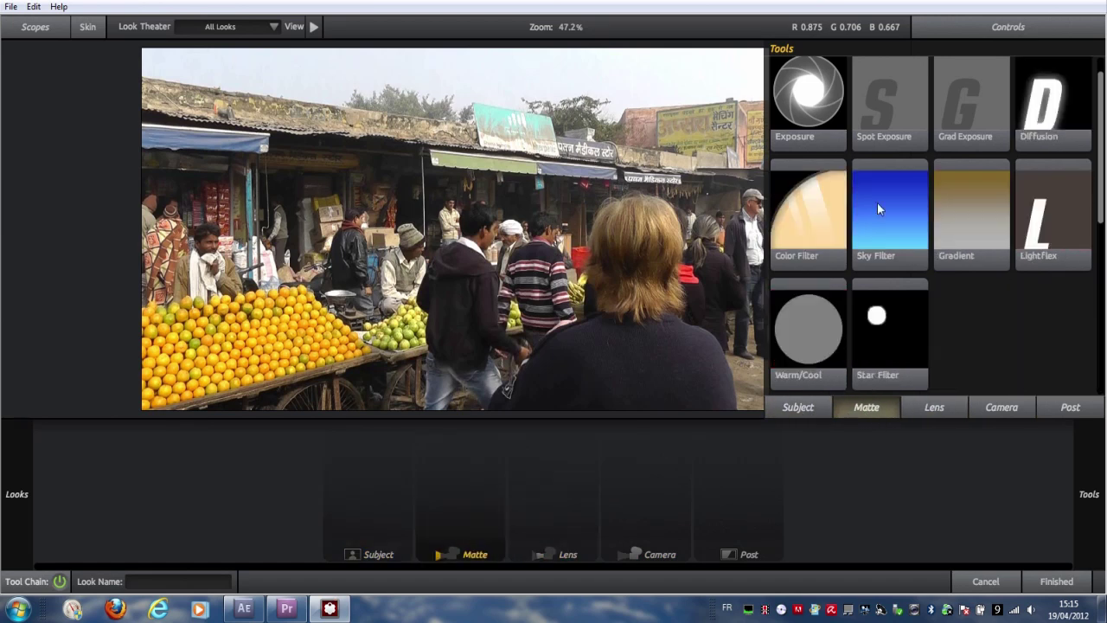
{"action": "scroll", "coordinate": [891, 182], "scroll_direction": "up", "scroll_amount": 1}
{"action": "left_click", "coordinate": [795, 411]}
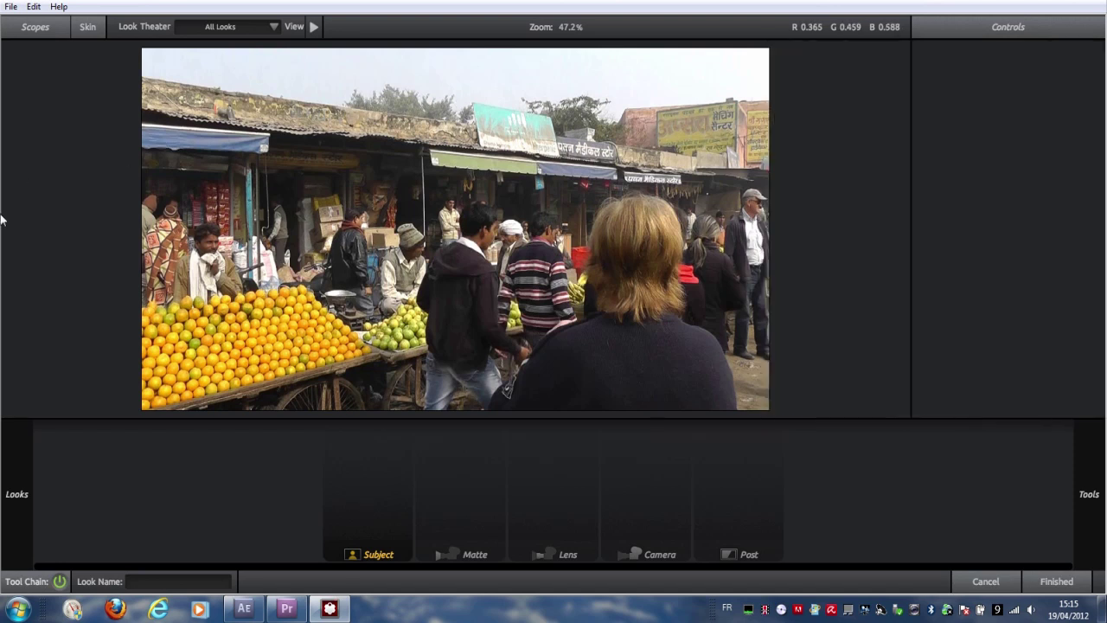
Step: Open the Looks preset library and scroll down toward the Stylized category
{"action": "mouse_move", "coordinate": [2, 219]}
{"action": "scroll", "coordinate": [79, 186], "scroll_direction": "up", "scroll_amount": 5}
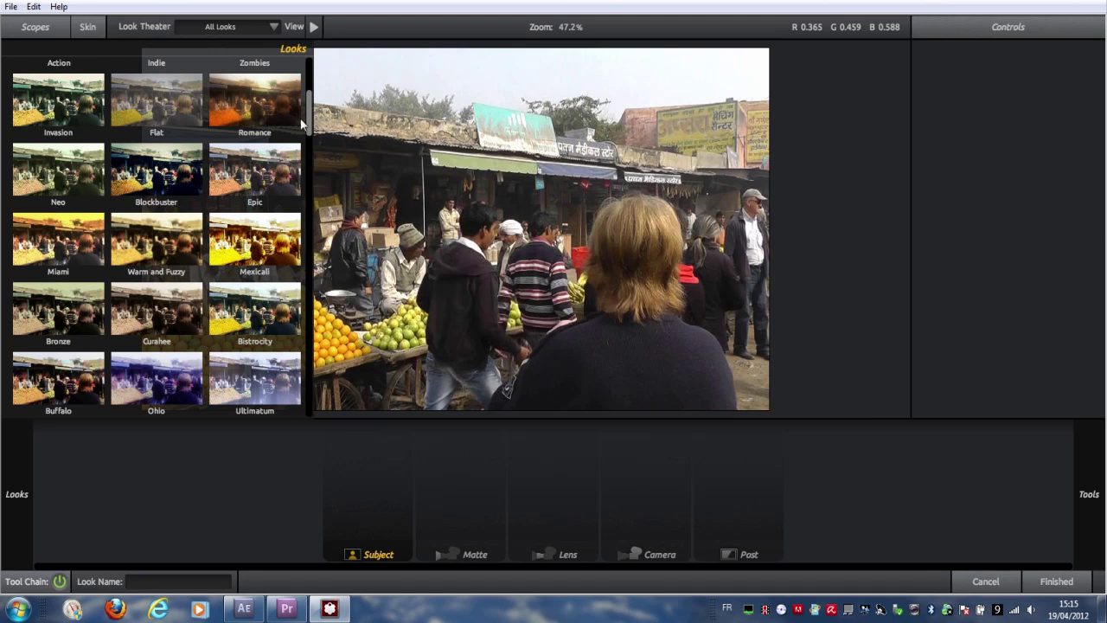
{"action": "mouse_move", "coordinate": [307, 126]}
{"action": "left_mouse_down"}
{"action": "mouse_move", "coordinate": [254, 378]}
{"action": "mouse_move", "coordinate": [247, 101]}
{"action": "left_mouse_up"}
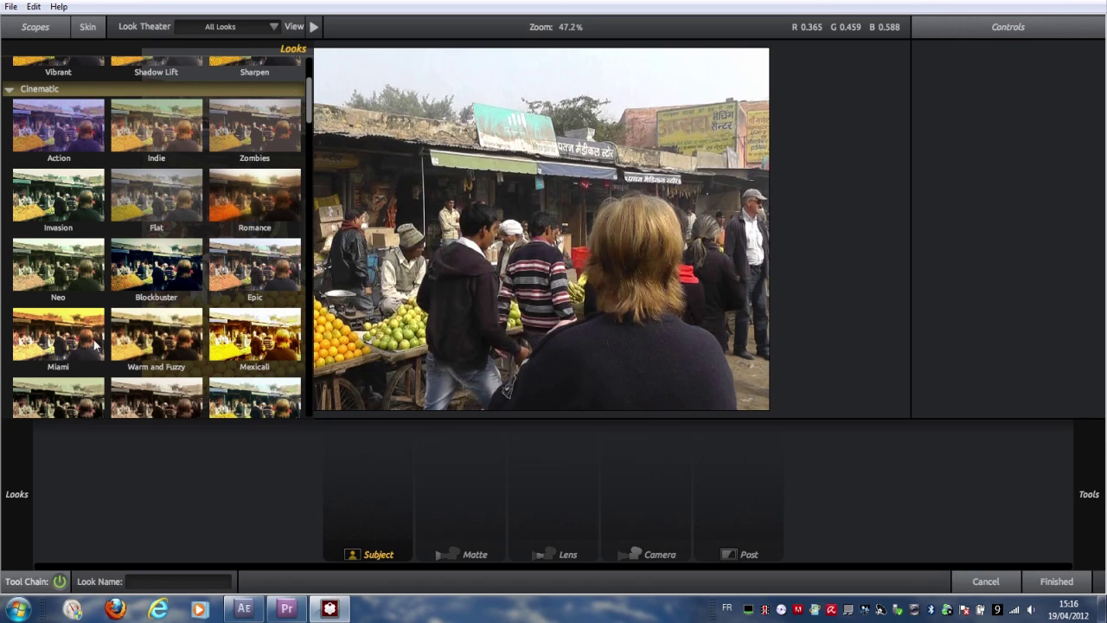
{"action": "scroll", "coordinate": [95, 346], "scroll_direction": "down", "scroll_amount": 1}
{"action": "scroll", "coordinate": [95, 329], "scroll_direction": "down", "scroll_amount": 1}
{"action": "scroll", "coordinate": [97, 288], "scroll_direction": "down", "scroll_amount": 3}
{"action": "scroll", "coordinate": [91, 286], "scroll_direction": "down", "scroll_amount": 1}
{"action": "scroll", "coordinate": [85, 281], "scroll_direction": "down", "scroll_amount": 2}
{"action": "scroll", "coordinate": [83, 273], "scroll_direction": "down", "scroll_amount": 1}
{"action": "scroll", "coordinate": [89, 273], "scroll_direction": "down", "scroll_amount": 1}
{"action": "scroll", "coordinate": [89, 273], "scroll_direction": "down", "scroll_amount": 1}
{"action": "scroll", "coordinate": [90, 275], "scroll_direction": "down", "scroll_amount": 1}
{"action": "scroll", "coordinate": [90, 276], "scroll_direction": "down", "scroll_amount": 1}
{"action": "scroll", "coordinate": [90, 277], "scroll_direction": "down", "scroll_amount": 1}
{"action": "scroll", "coordinate": [90, 275], "scroll_direction": "down", "scroll_amount": 1}
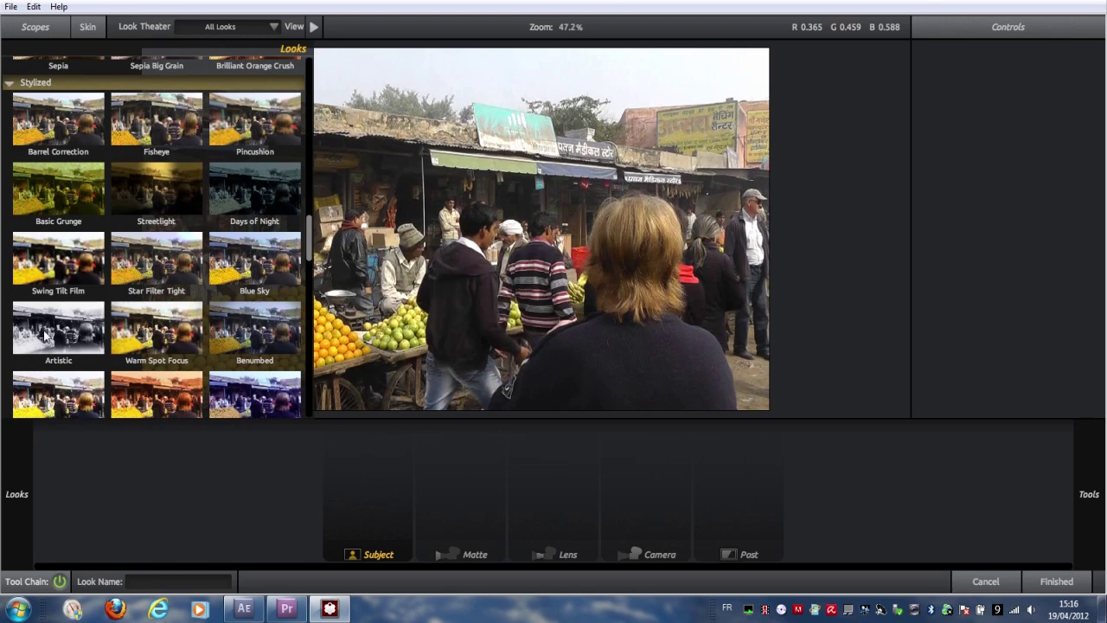
Step: Compare the Stylized Artistic look with Monochromatic Black and White, ending on Artistic
{"action": "left_click", "coordinate": [45, 335]}
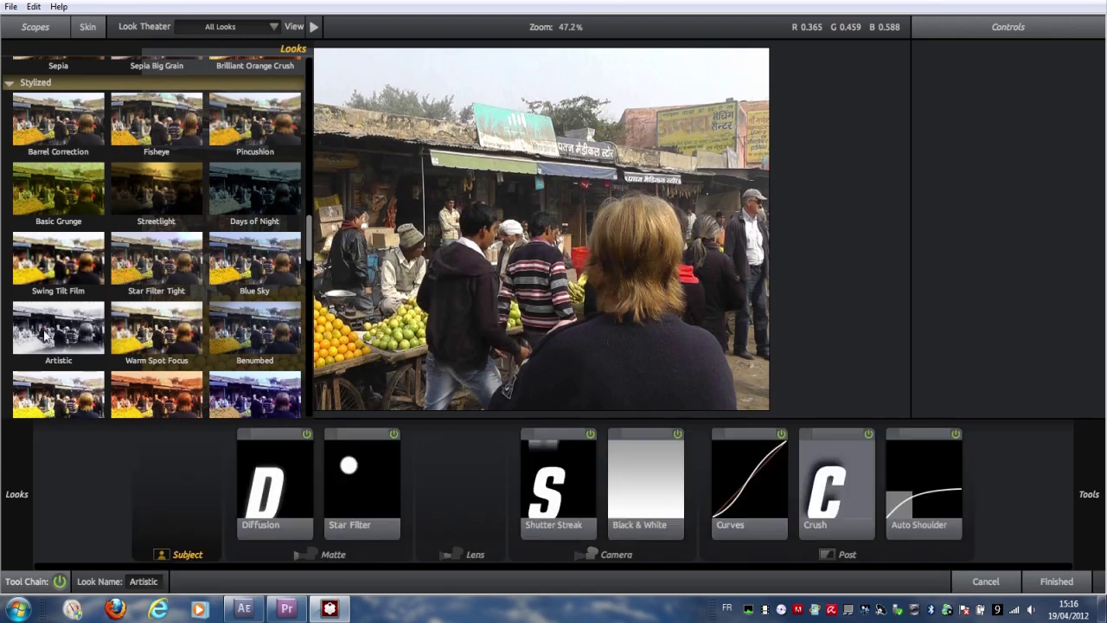
{"action": "scroll", "coordinate": [45, 335], "scroll_direction": "up", "scroll_amount": 2}
{"action": "scroll", "coordinate": [43, 329], "scroll_direction": "up", "scroll_amount": 2}
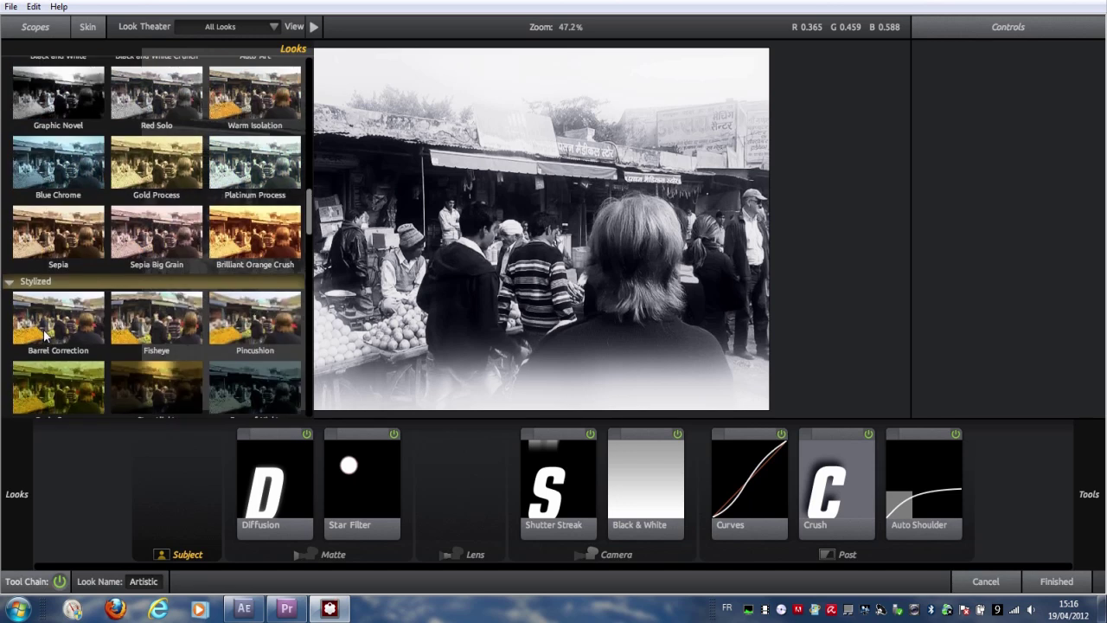
{"action": "scroll", "coordinate": [43, 328], "scroll_direction": "up", "scroll_amount": 1}
{"action": "scroll", "coordinate": [102, 137], "scroll_direction": "up", "scroll_amount": 1}
{"action": "left_click", "coordinate": [58, 128]}
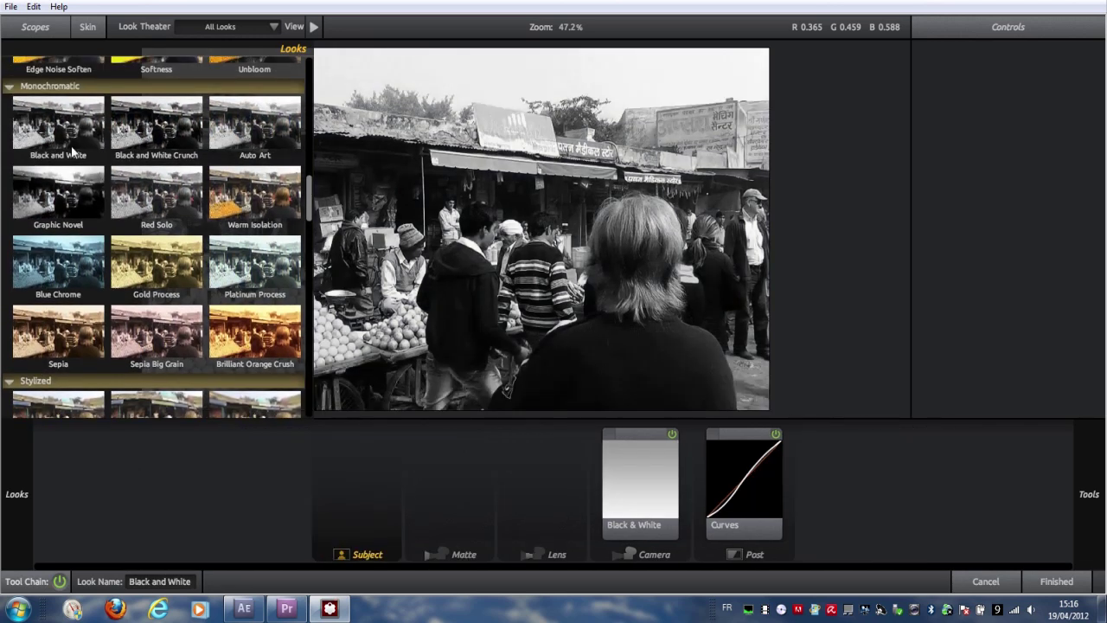
{"action": "scroll", "coordinate": [62, 210], "scroll_direction": "down", "scroll_amount": 1}
{"action": "scroll", "coordinate": [73, 212], "scroll_direction": "down", "scroll_amount": 2}
{"action": "scroll", "coordinate": [74, 214], "scroll_direction": "down", "scroll_amount": 2}
{"action": "scroll", "coordinate": [73, 214], "scroll_direction": "down", "scroll_amount": 2}
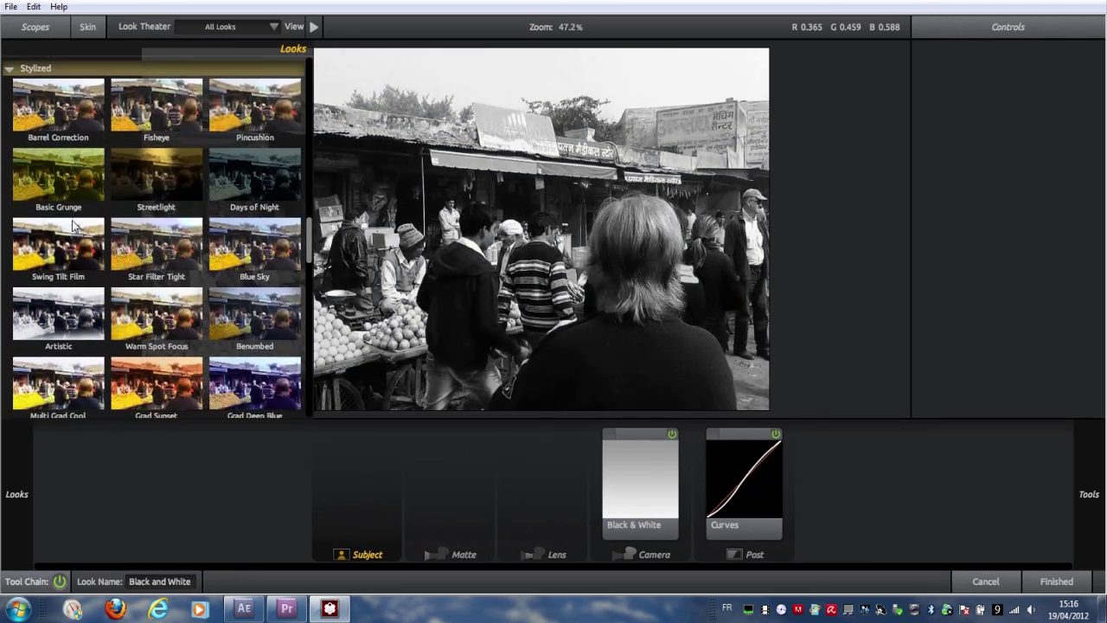
{"action": "left_click", "coordinate": [65, 311]}
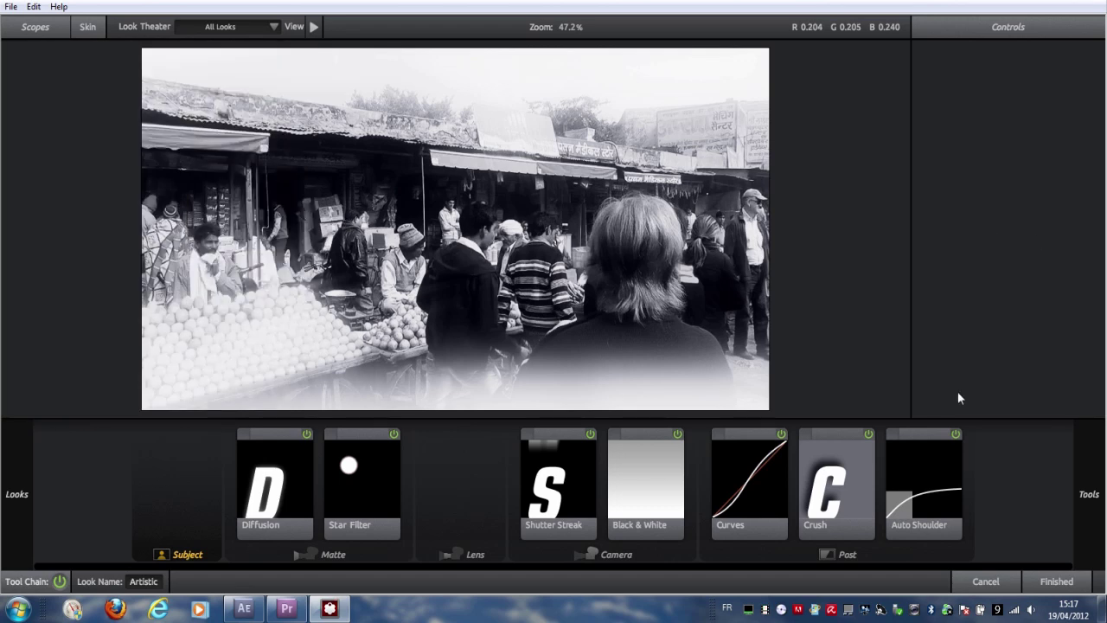
Step: Browse the tool categories and move Crush ahead of Curves in the Post stage
{"action": "mouse_move", "coordinate": [1089, 494]}
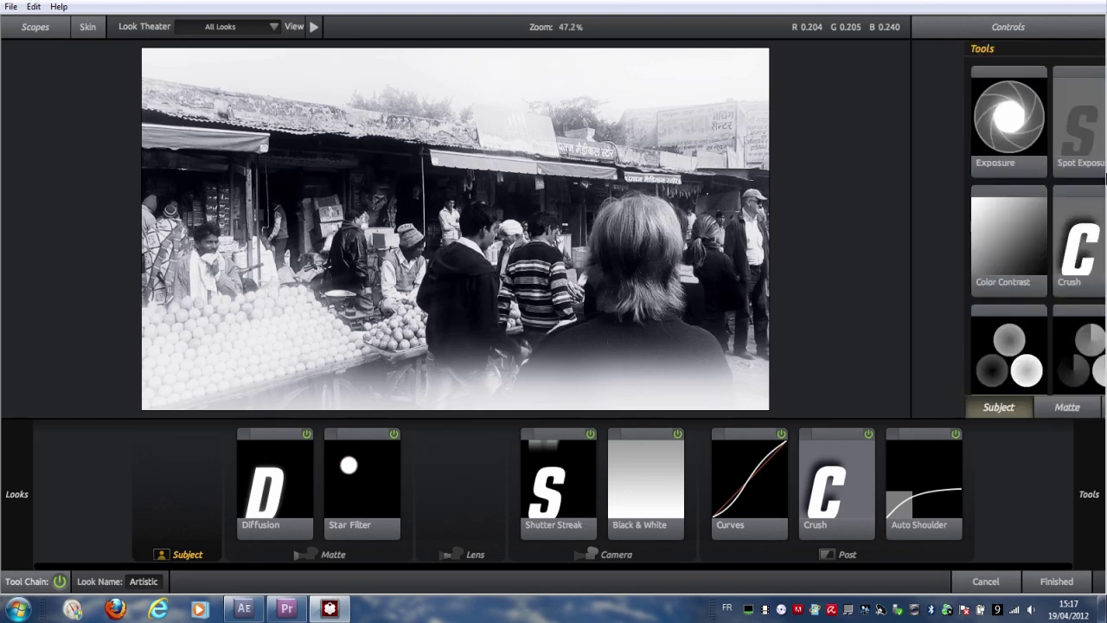
{"action": "scroll", "coordinate": [1039, 205], "scroll_direction": "down", "scroll_amount": 1}
{"action": "left_click", "coordinate": [910, 414]}
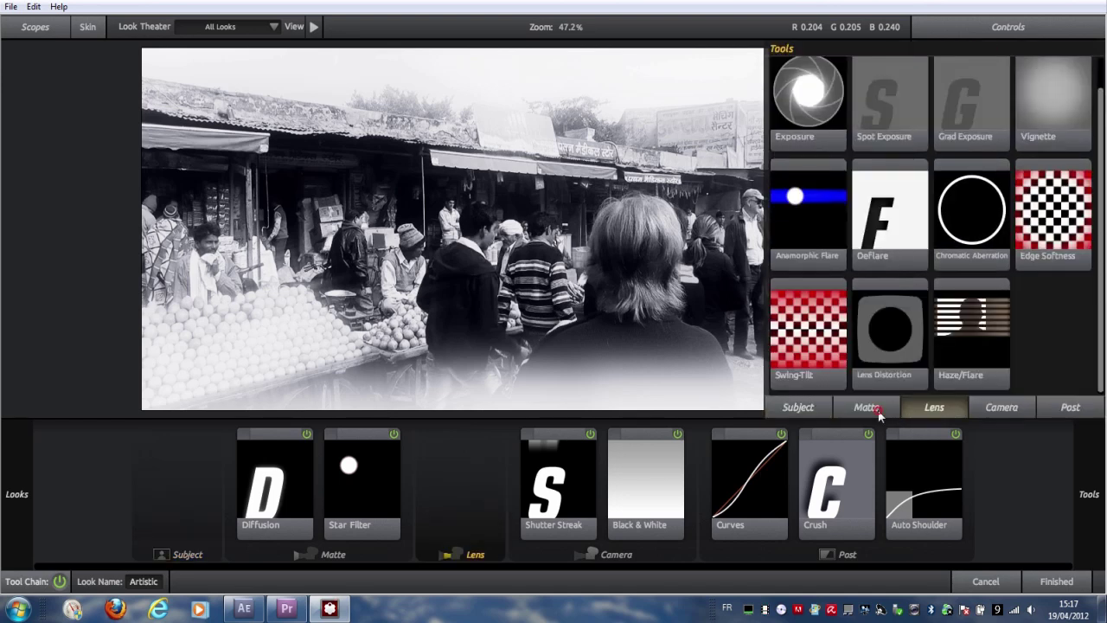
{"action": "left_click", "coordinate": [872, 410]}
{"action": "left_click", "coordinate": [1001, 405]}
{"action": "left_click", "coordinate": [1070, 406]}
{"action": "left_click", "coordinate": [804, 407]}
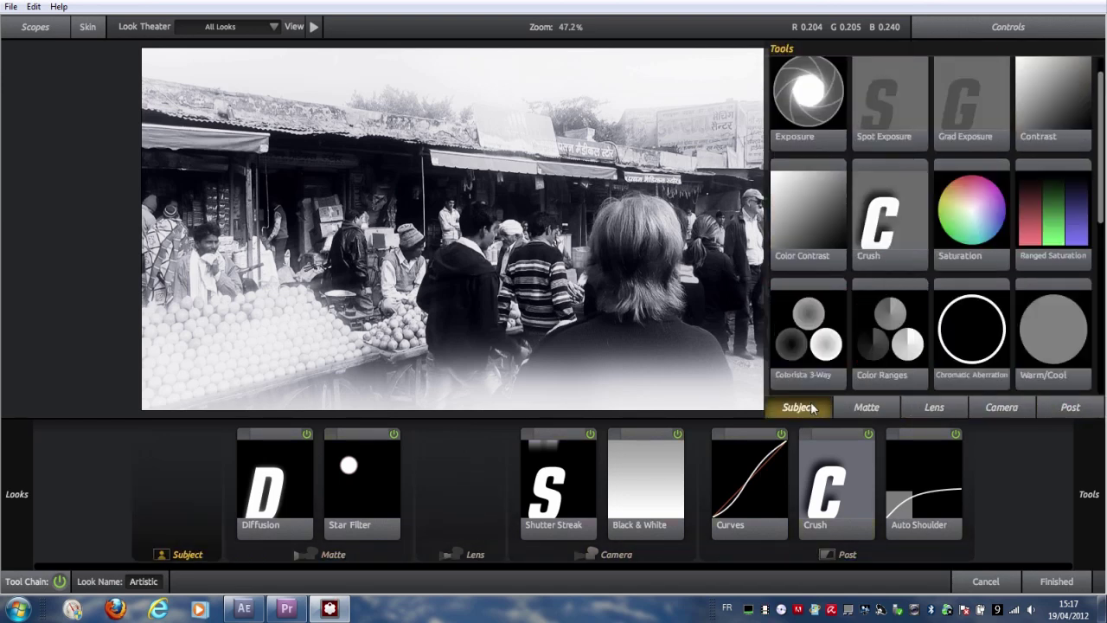
{"action": "mouse_move", "coordinate": [899, 502]}
{"action": "left_mouse_down"}
{"action": "mouse_move", "coordinate": [910, 507]}
{"action": "mouse_move", "coordinate": [844, 503]}
{"action": "left_mouse_up"}
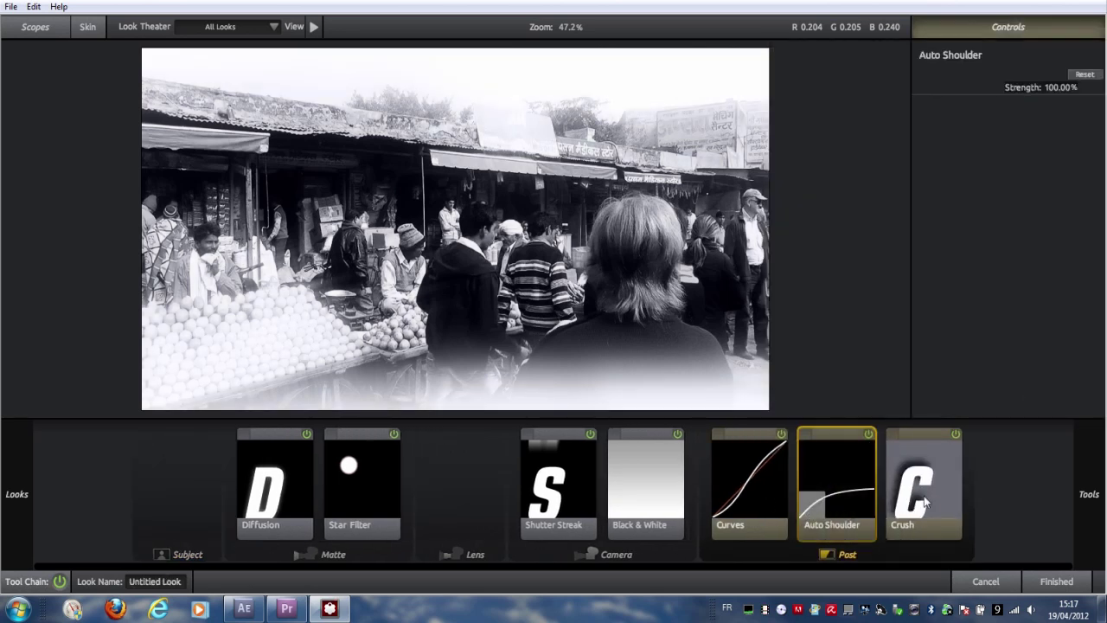
{"action": "left_click_drag", "start_coordinate": [924, 502], "coordinate": [761, 502]}
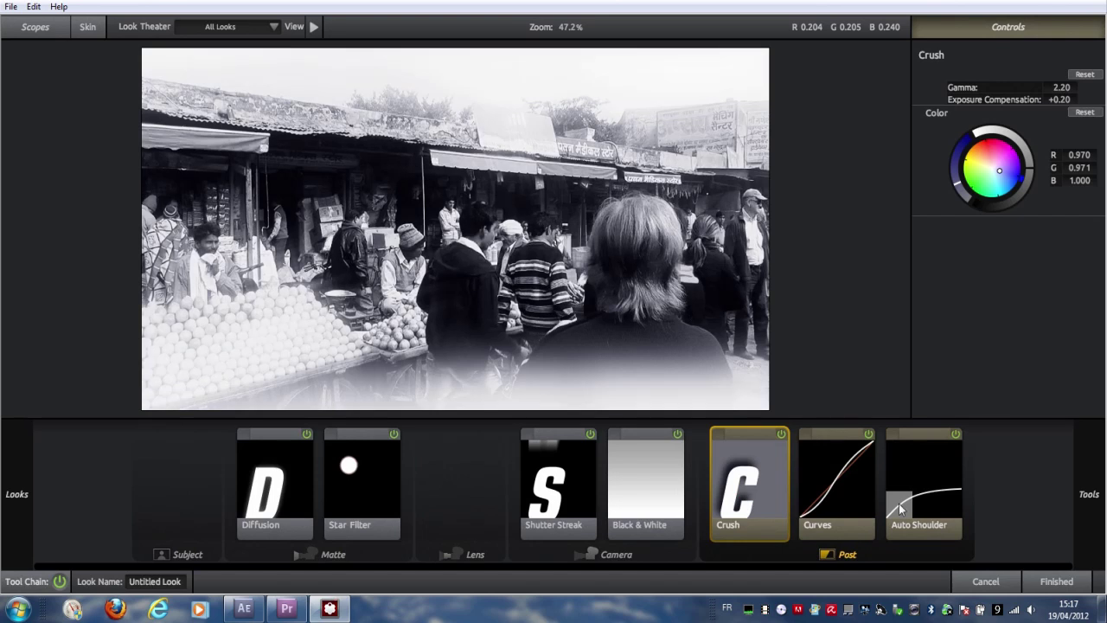
Step: Test Auto Shoulder's Strength at 0% and 100%, then remove it from the chain
{"action": "left_click", "coordinate": [899, 503]}
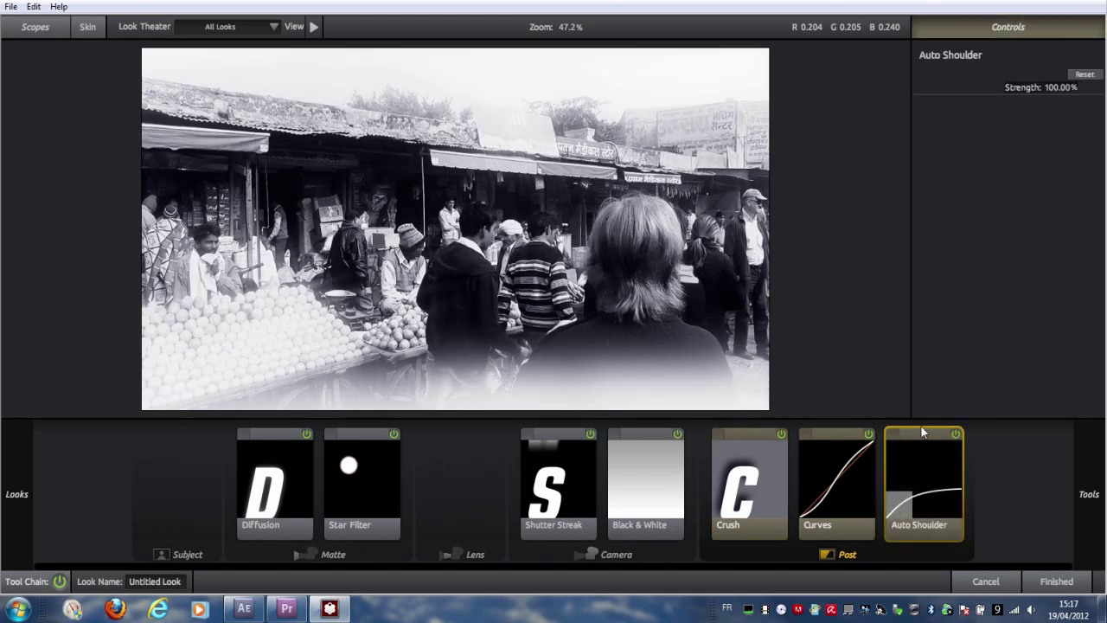
{"action": "left_click_drag", "start_coordinate": [1053, 87], "coordinate": [1104, 96]}
{"action": "key", "text": "Delete"}
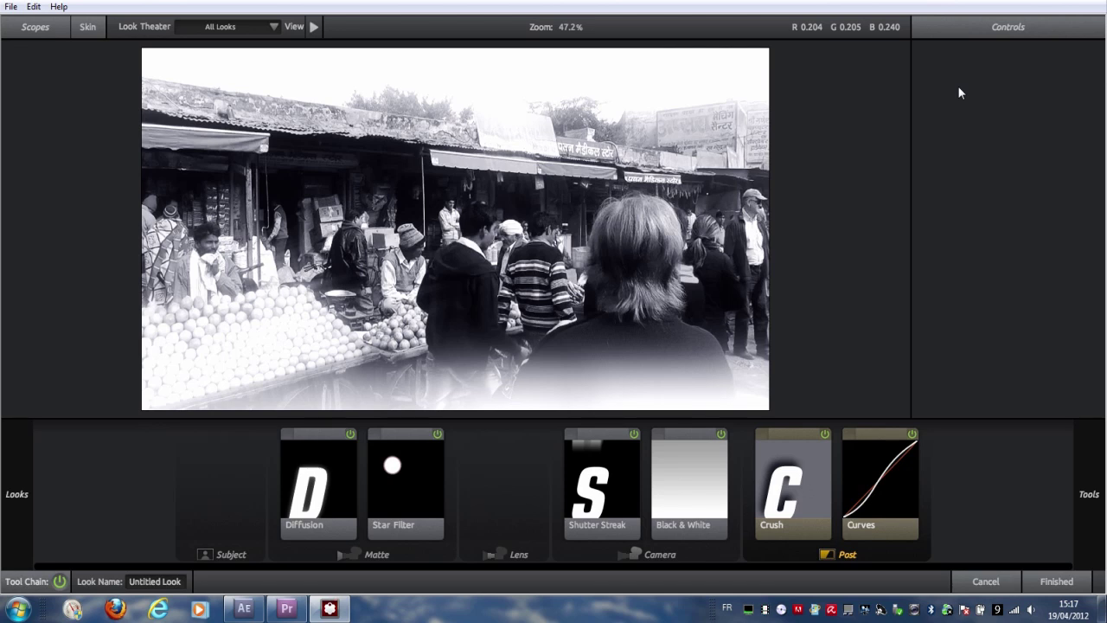
Step: Shape the Curves tool to Contrast +0.600, Shadows -0.480 and Midtones +0.100
{"action": "left_click", "coordinate": [854, 477]}
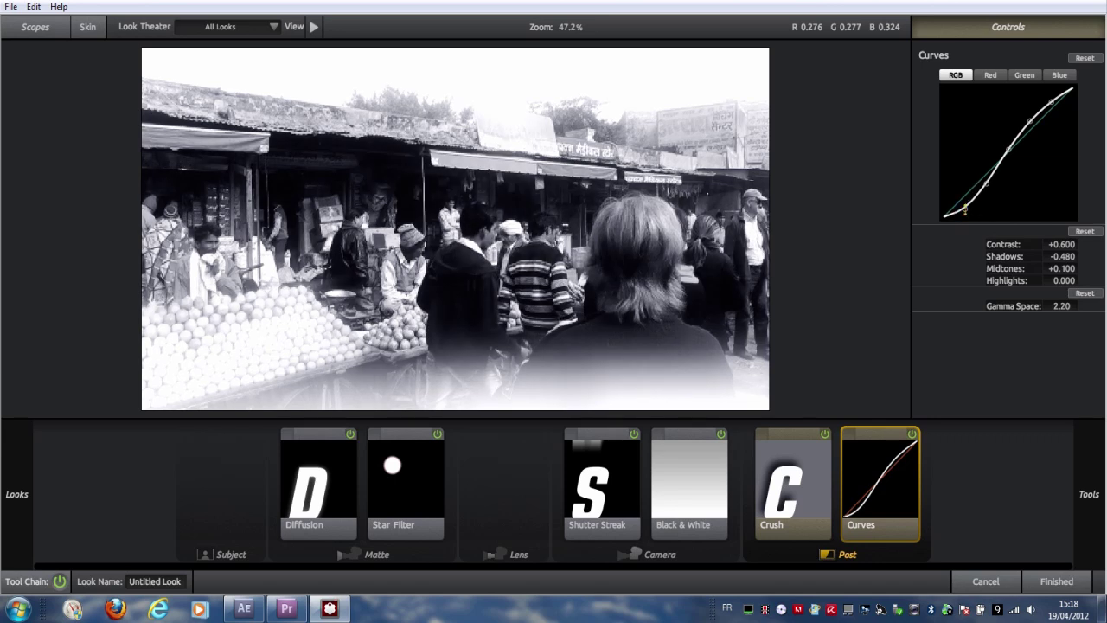
{"action": "left_click_drag", "start_coordinate": [989, 188], "coordinate": [997, 197]}
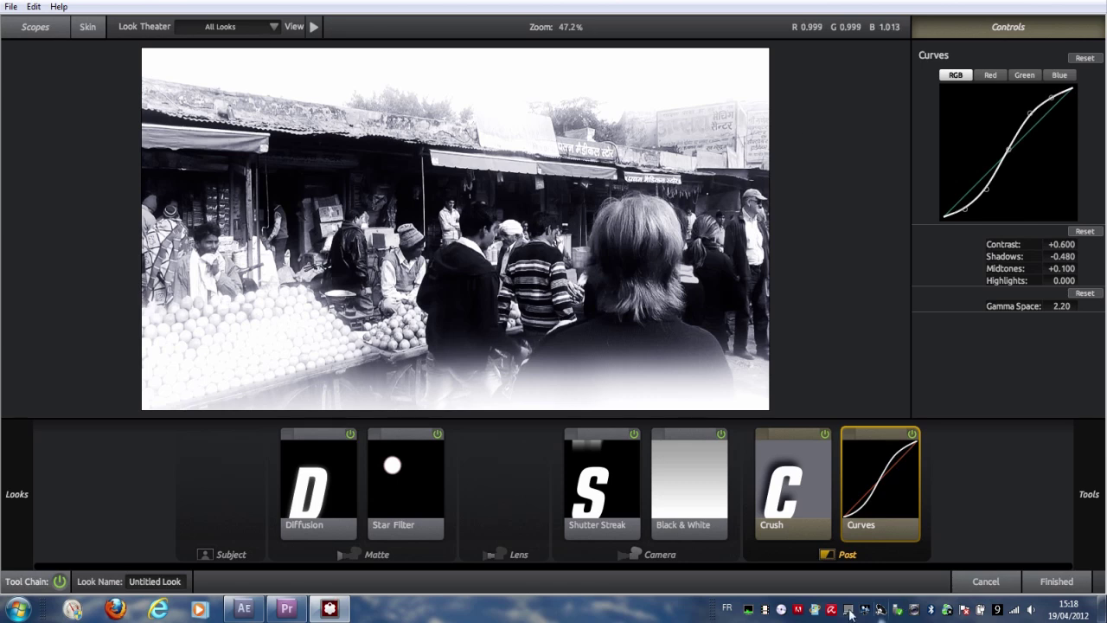
Step: Raise the Crush Gamma, try a warm sepia tint and set Exposure Compensation to 0.00
{"action": "left_click", "coordinate": [800, 514]}
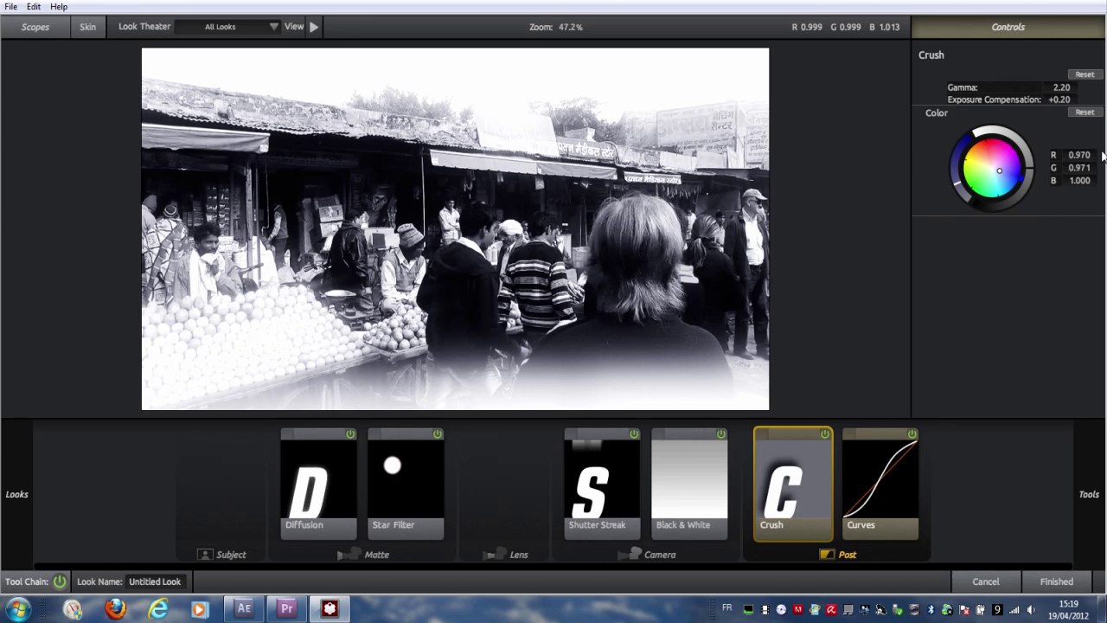
{"action": "mouse_move", "coordinate": [1061, 87]}
{"action": "left_mouse_down"}
{"action": "mouse_move", "coordinate": [1097, 90]}
{"action": "mouse_move", "coordinate": [880, 93]}
{"action": "mouse_move", "coordinate": [1004, 90]}
{"action": "left_mouse_up"}
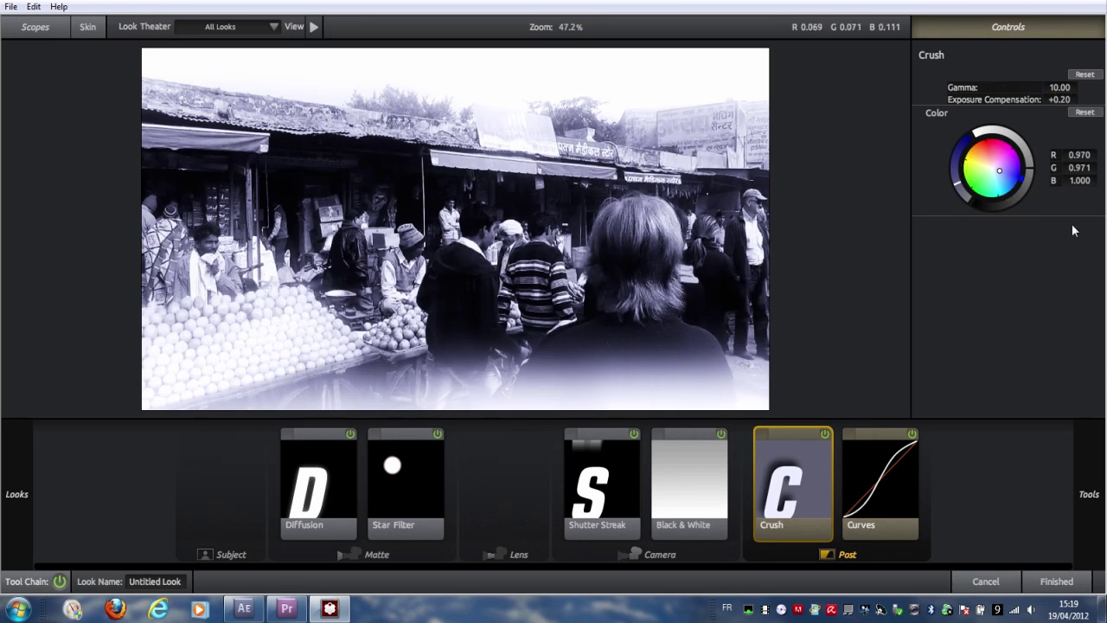
{"action": "mouse_move", "coordinate": [999, 172]}
{"action": "left_mouse_down"}
{"action": "mouse_move", "coordinate": [1008, 175]}
{"action": "mouse_move", "coordinate": [995, 171]}
{"action": "left_mouse_up"}
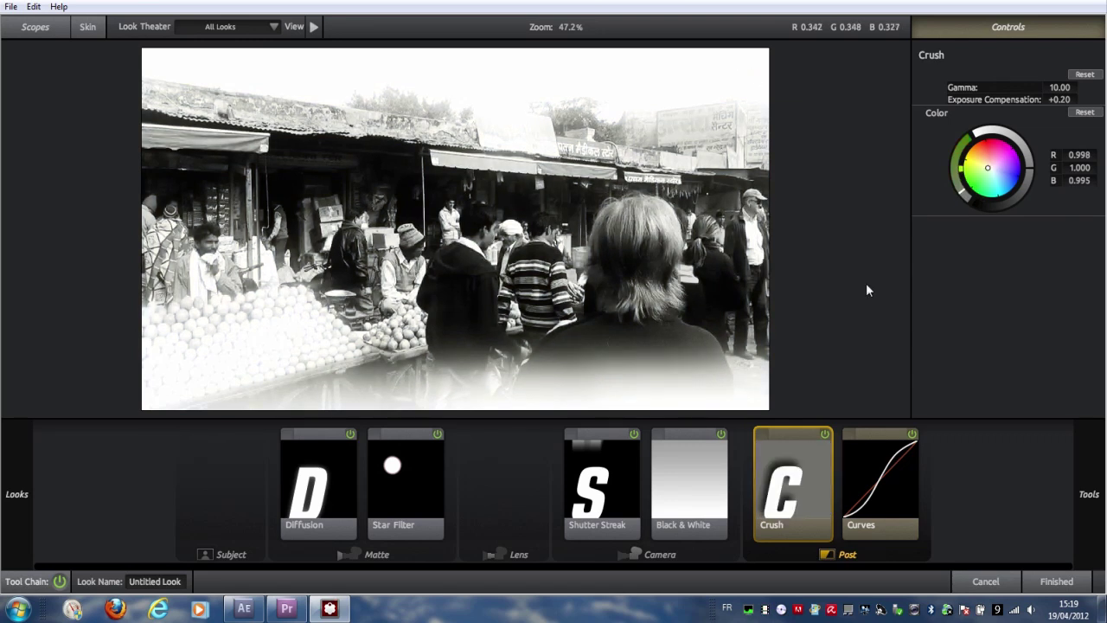
{"action": "left_click_drag", "start_coordinate": [975, 165], "coordinate": [987, 166]}
{"action": "left_click_drag", "start_coordinate": [988, 168], "coordinate": [962, 136]}
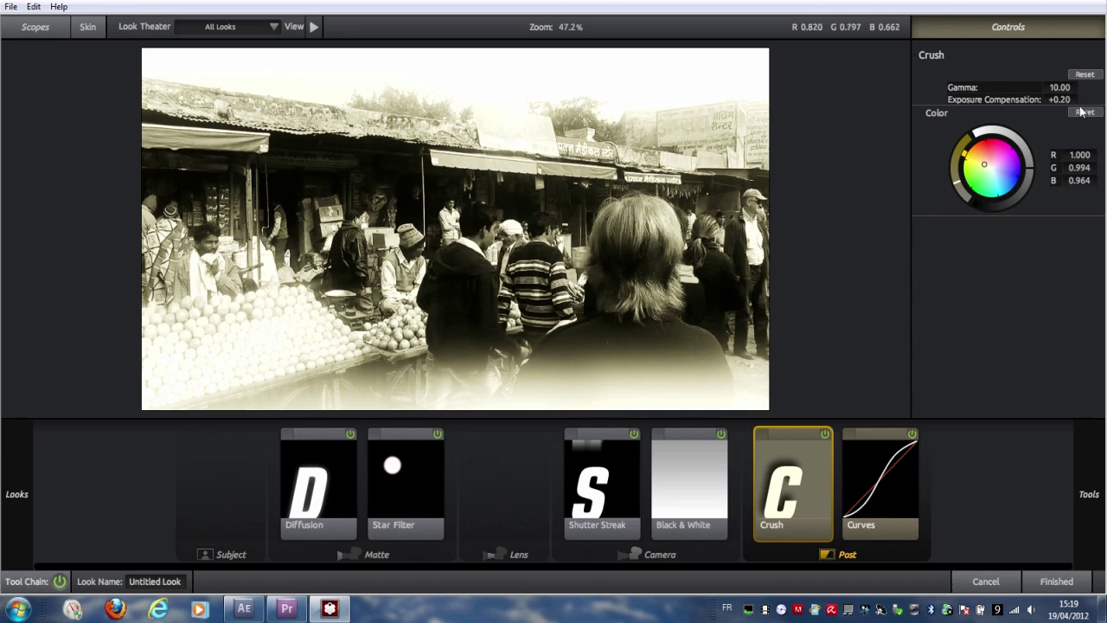
{"action": "mouse_move", "coordinate": [1060, 99]}
{"action": "left_mouse_down"}
{"action": "mouse_move", "coordinate": [1084, 101]}
{"action": "mouse_move", "coordinate": [1060, 100]}
{"action": "left_mouse_up"}
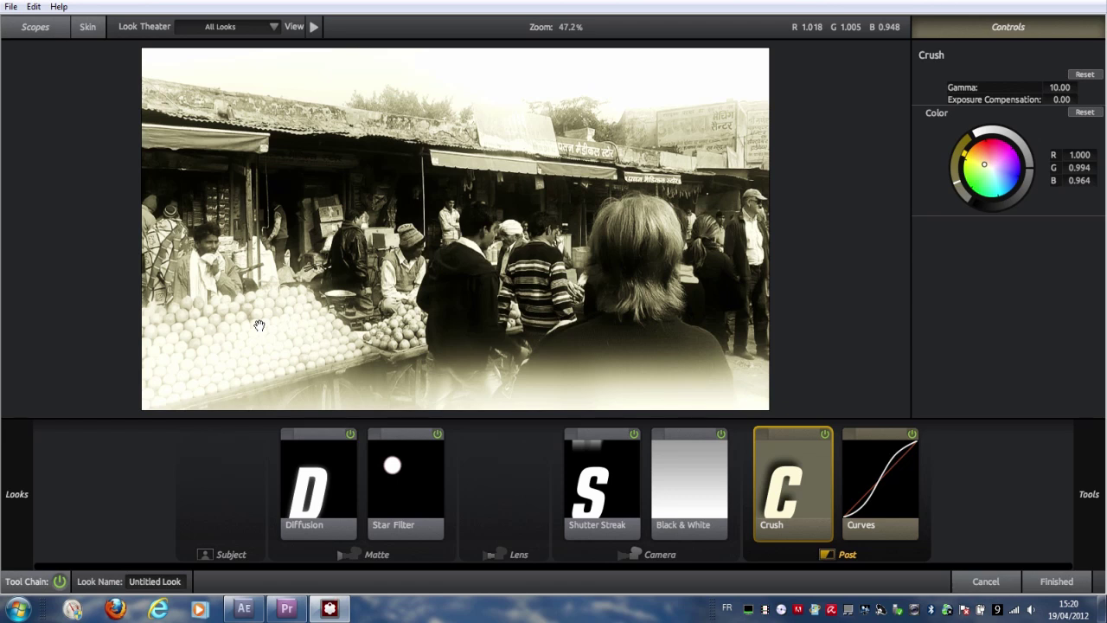
Step: Return Crush Gamma to 10.00 and reset the tint colour wheel toward neutral
{"action": "left_click_drag", "start_coordinate": [1057, 87], "coordinate": [1020, 87]}
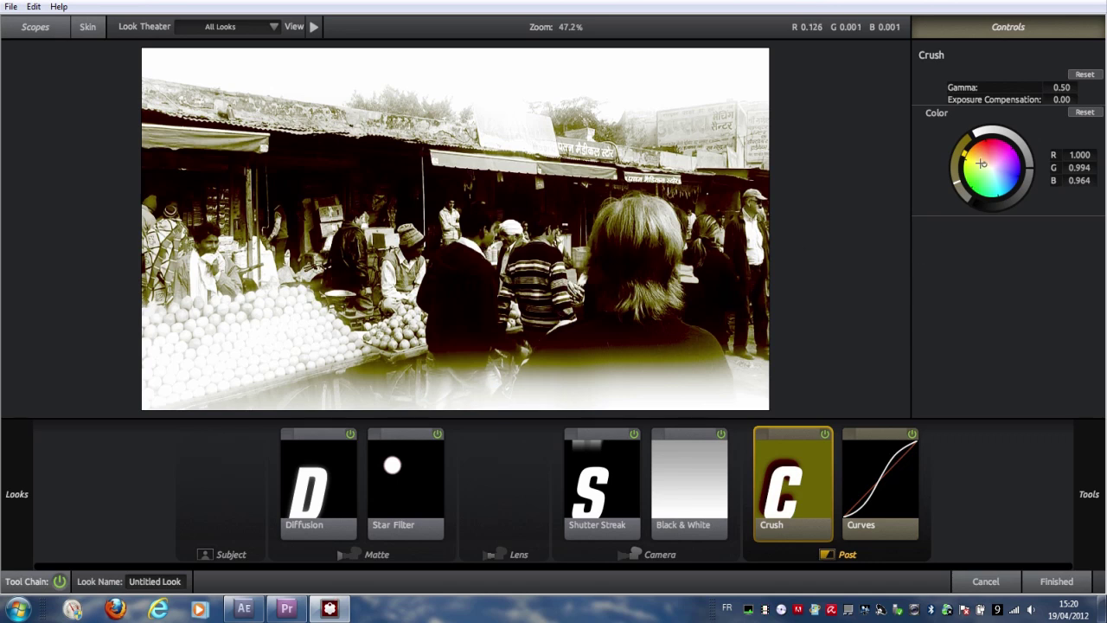
{"action": "left_click_drag", "start_coordinate": [986, 166], "coordinate": [984, 163]}
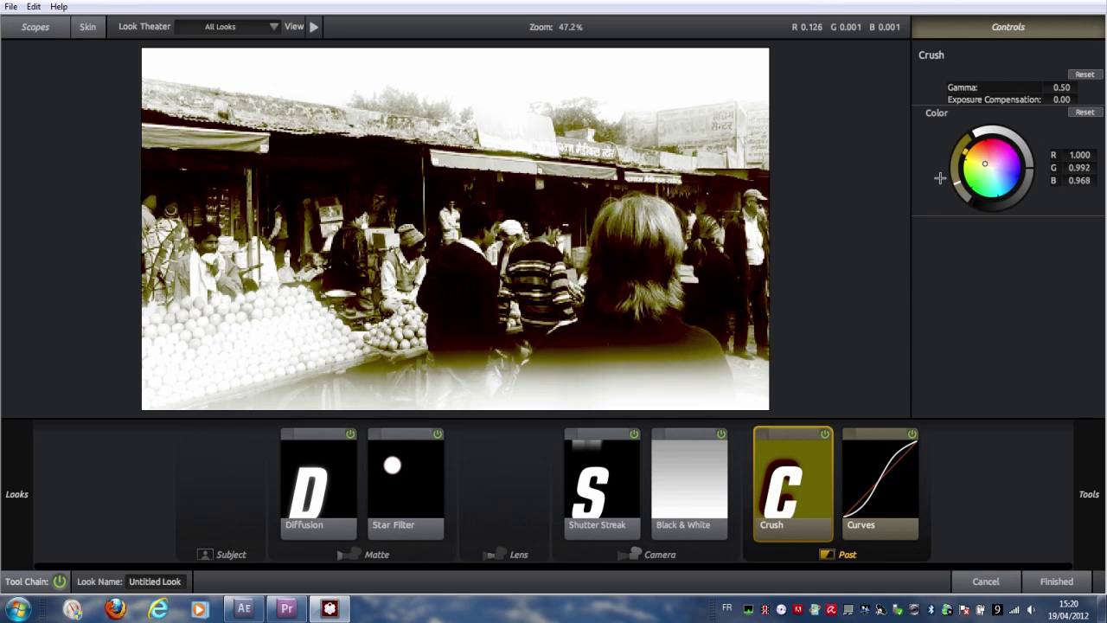
{"action": "left_click_drag", "start_coordinate": [1051, 94], "coordinate": [1068, 93]}
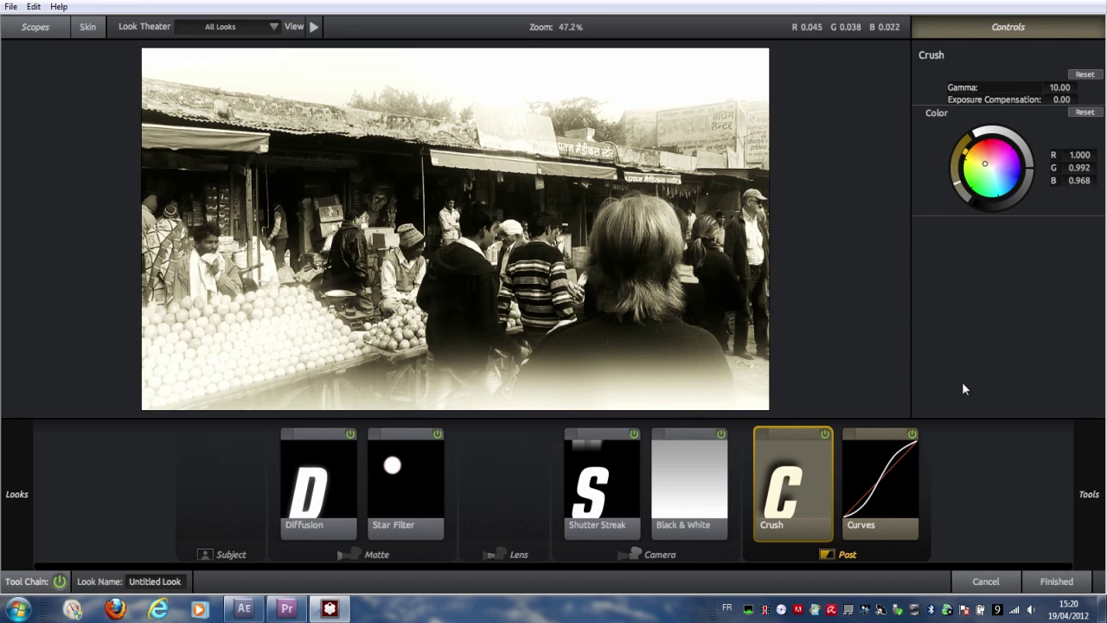
{"action": "left_click_drag", "start_coordinate": [983, 163], "coordinate": [997, 170]}
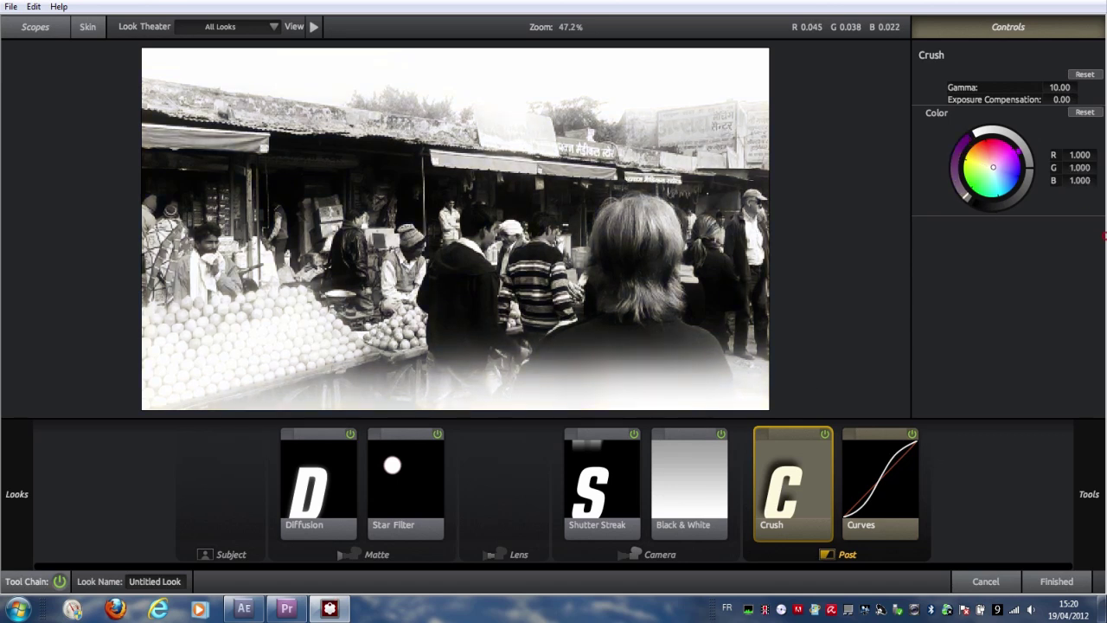
{"action": "left_click_drag", "start_coordinate": [1105, 291], "coordinate": [1062, 258]}
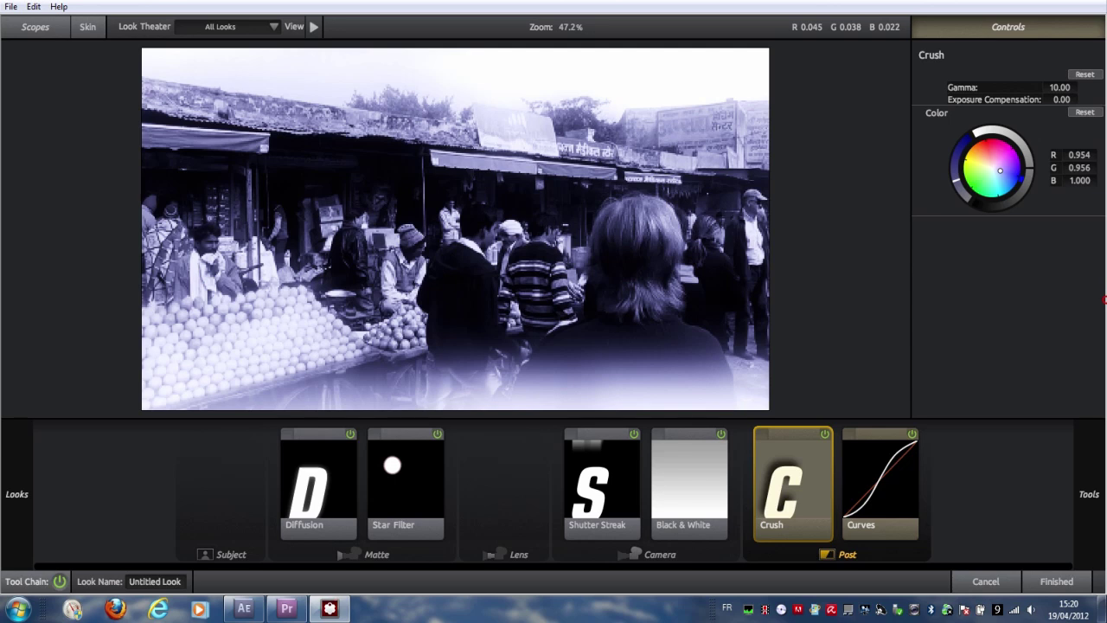
{"action": "left_click", "coordinate": [999, 168]}
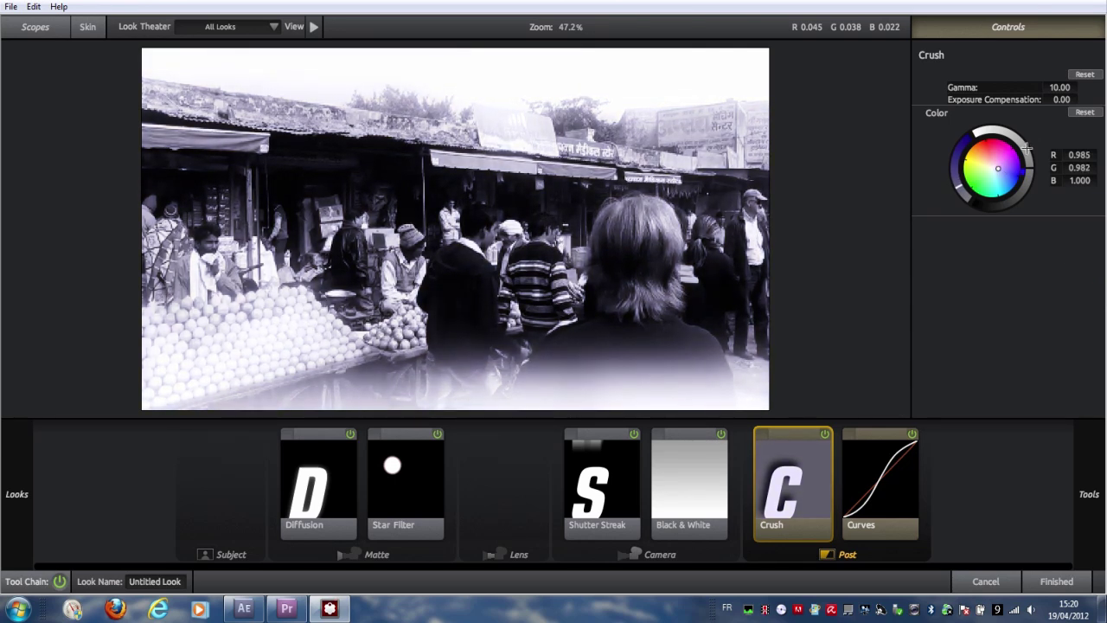
{"action": "left_click", "coordinate": [1084, 112]}
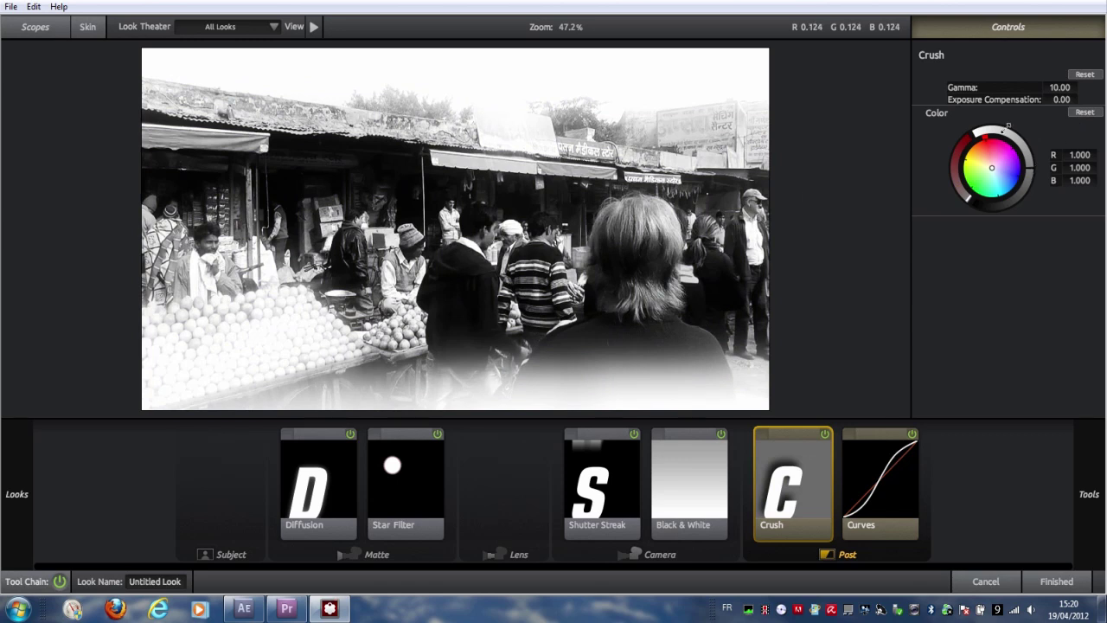
{"action": "left_click_drag", "start_coordinate": [985, 87], "coordinate": [1104, 105]}
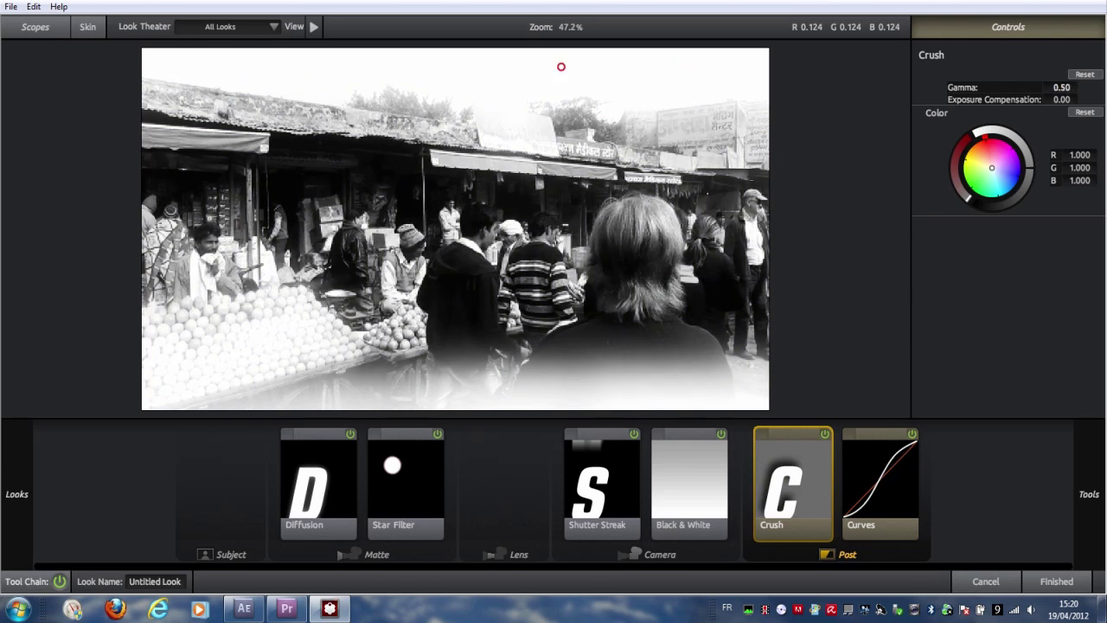
{"action": "left_click_drag", "start_coordinate": [1059, 88], "coordinate": [1104, 81]}
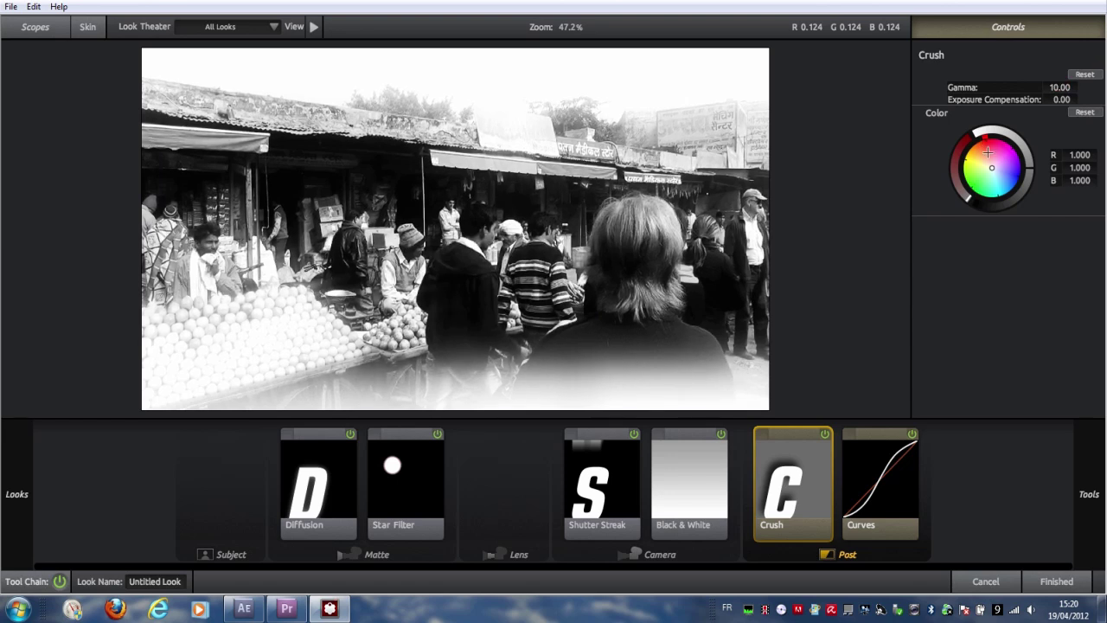
{"action": "mouse_move", "coordinate": [992, 167]}
{"action": "left_mouse_down"}
{"action": "mouse_move", "coordinate": [1004, 168]}
{"action": "mouse_move", "coordinate": [994, 168]}
{"action": "left_mouse_up"}
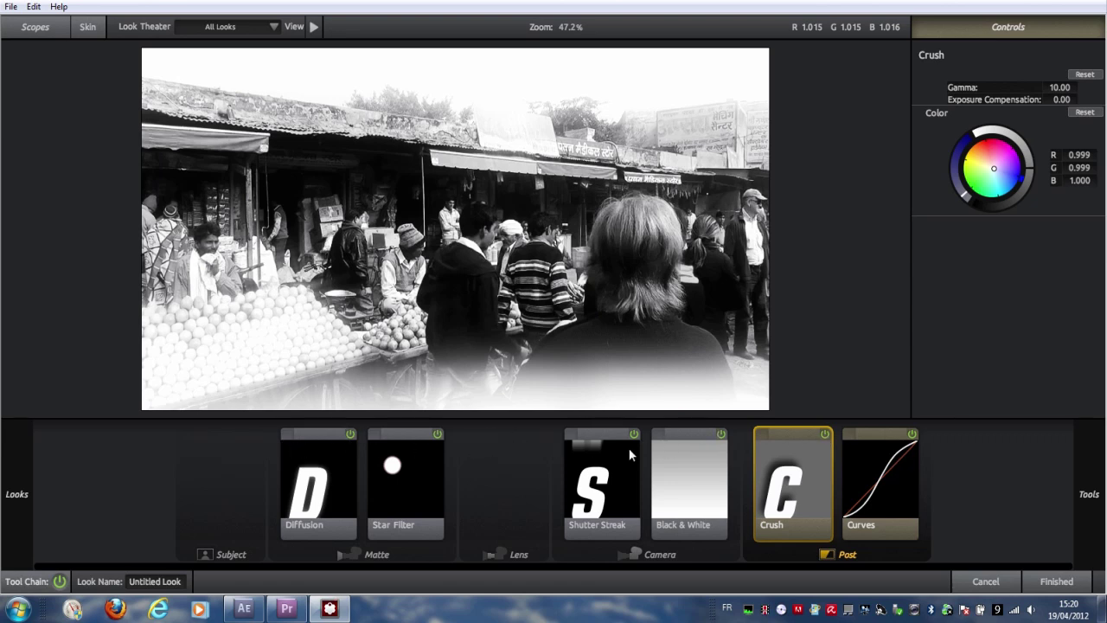
Step: Compare the image with Crush toggled on and off, keep a near-neutral tint, then select Black & White
{"action": "left_click", "coordinate": [826, 435]}
{"action": "left_click", "coordinate": [826, 435]}
{"action": "left_click", "coordinate": [826, 435]}
{"action": "left_click", "coordinate": [826, 435]}
{"action": "left_click", "coordinate": [826, 437]}
{"action": "left_click_drag", "start_coordinate": [994, 168], "coordinate": [996, 168]}
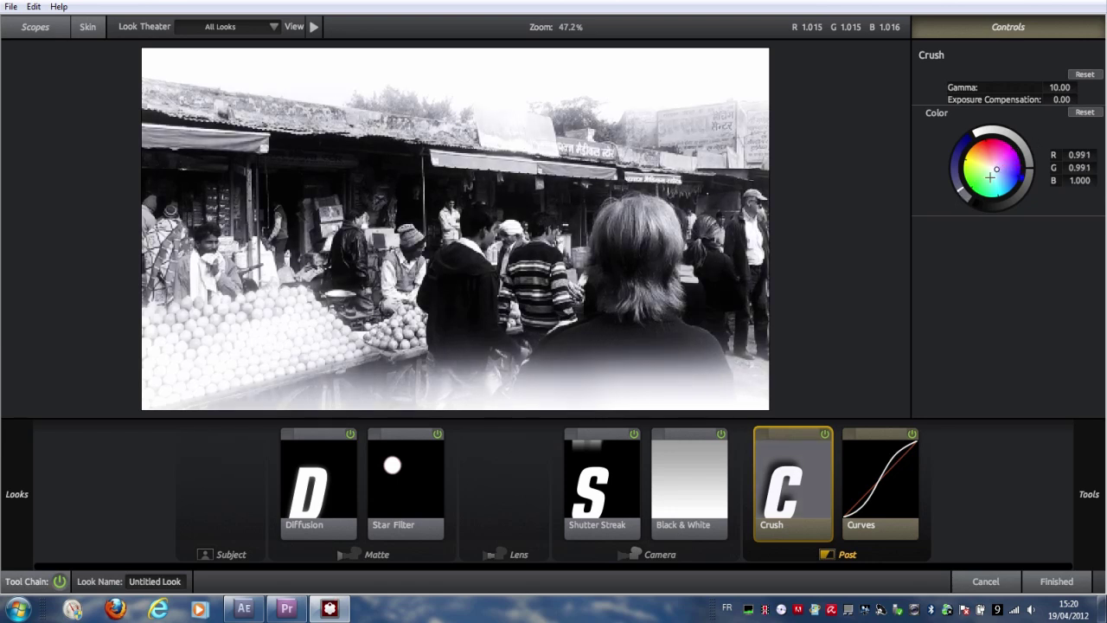
{"action": "left_click", "coordinate": [826, 434]}
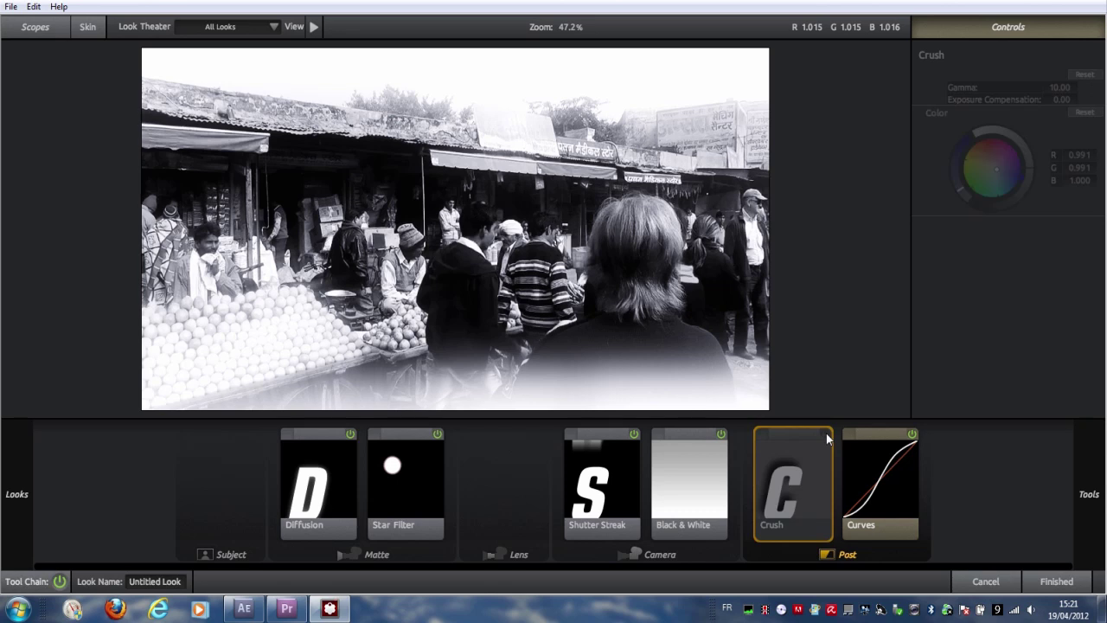
{"action": "left_click", "coordinate": [826, 434]}
{"action": "left_click", "coordinate": [826, 433]}
{"action": "left_click", "coordinate": [826, 433]}
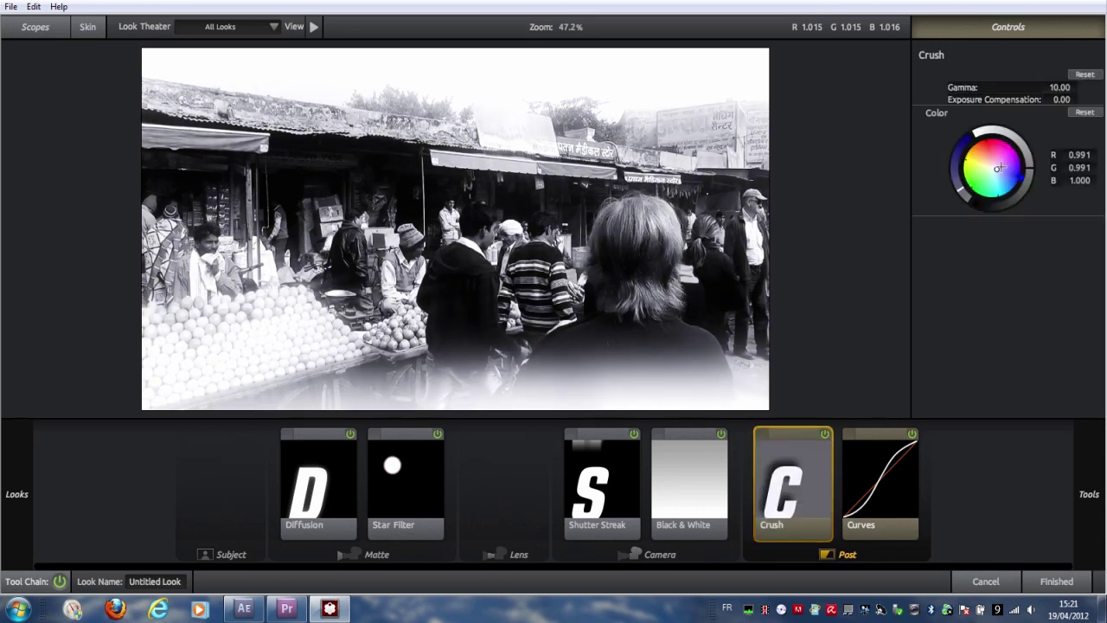
{"action": "left_click_drag", "start_coordinate": [998, 171], "coordinate": [995, 169]}
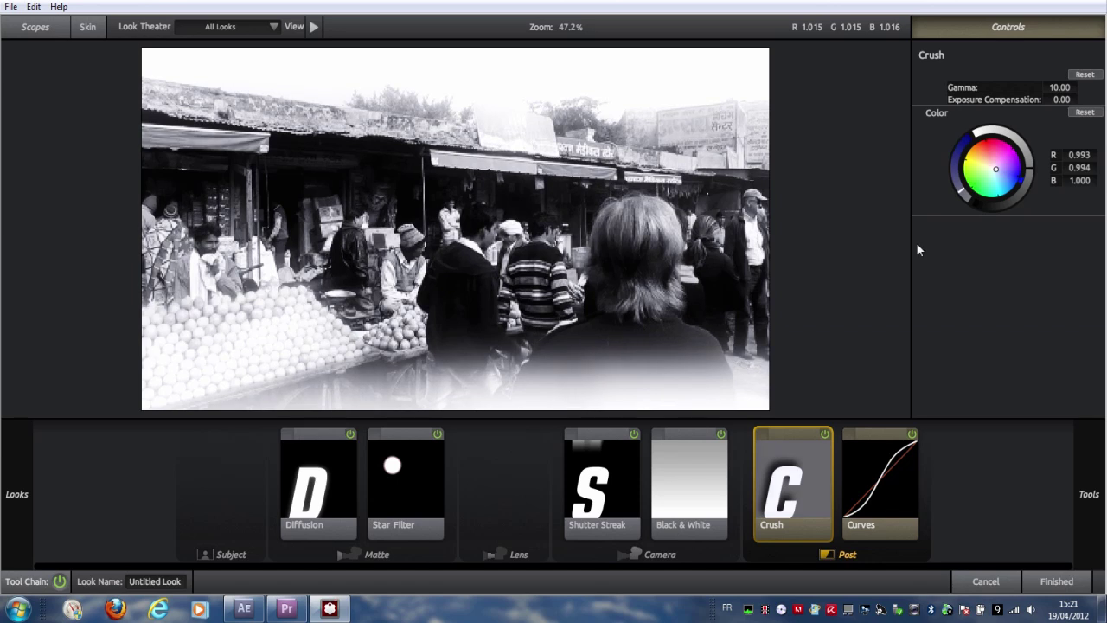
{"action": "left_click", "coordinate": [684, 482]}
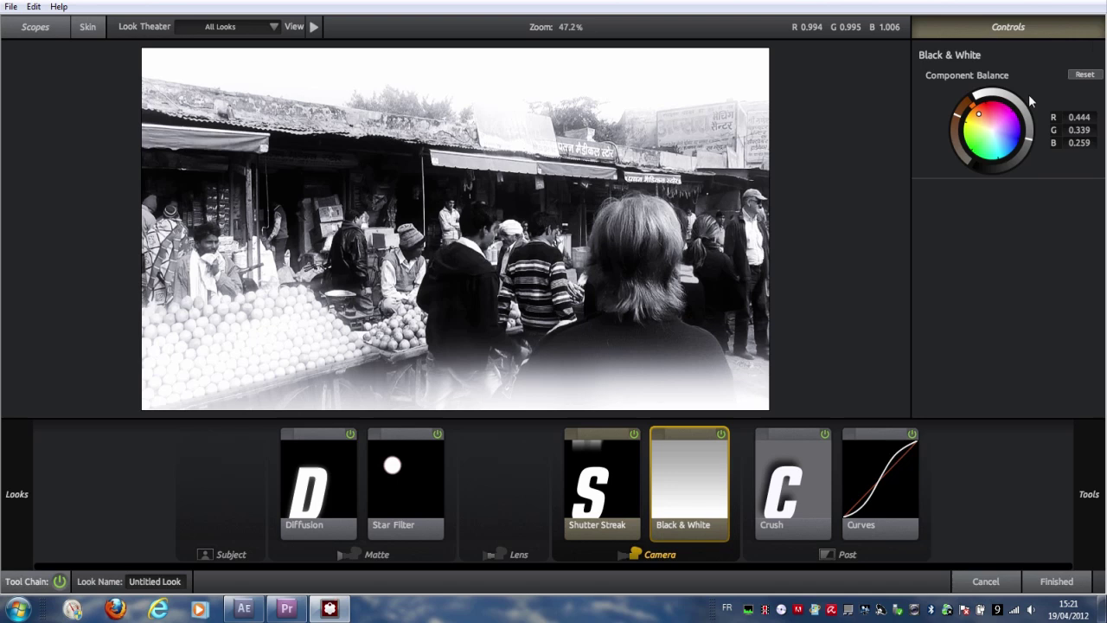
Step: Restore the default Black & White Component Balance
{"action": "left_click", "coordinate": [980, 135]}
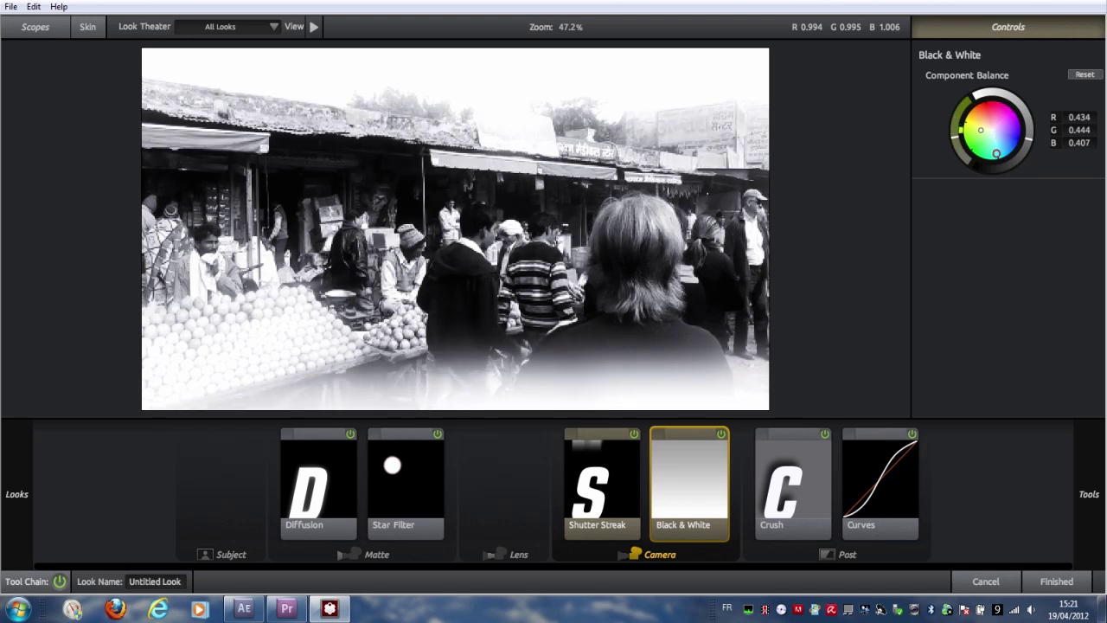
{"action": "left_click_drag", "start_coordinate": [981, 134], "coordinate": [984, 115]}
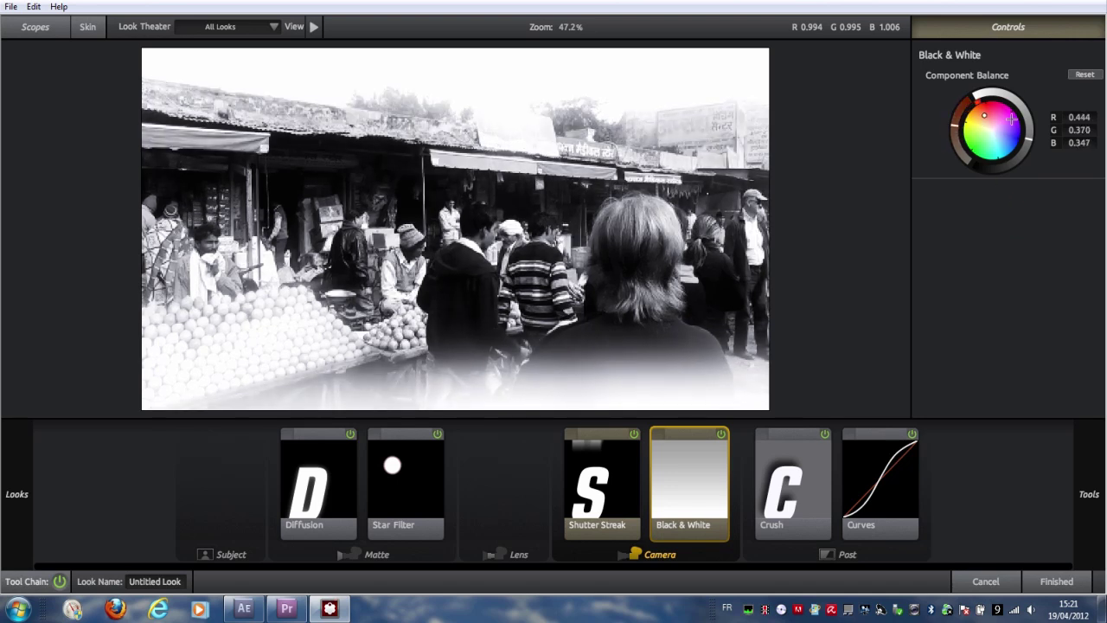
{"action": "left_click", "coordinate": [1085, 75]}
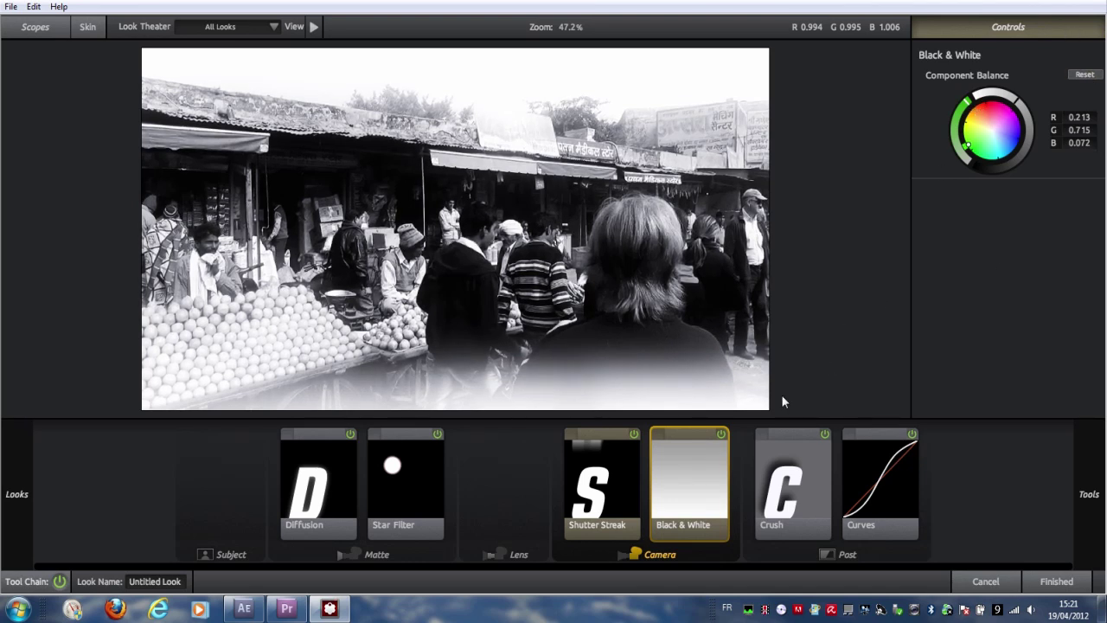
Step: Select Shutter Streak and adjust its Size, settling at 10.00%
{"action": "left_click", "coordinate": [598, 514]}
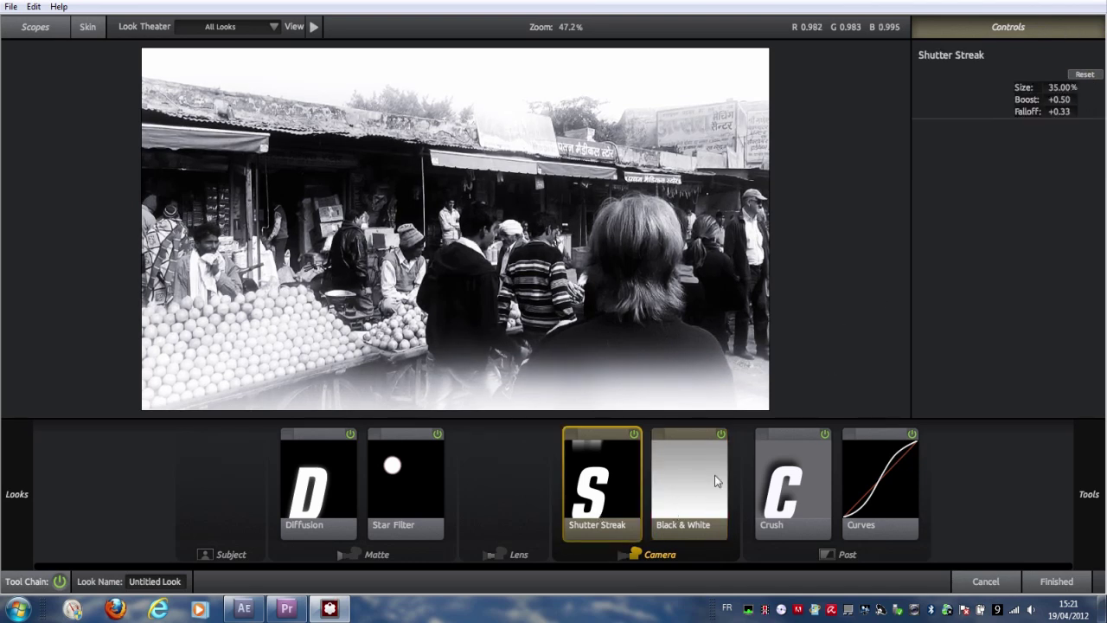
{"action": "mouse_move", "coordinate": [1061, 87]}
{"action": "left_mouse_down"}
{"action": "mouse_move", "coordinate": [1104, 83]}
{"action": "mouse_move", "coordinate": [995, 88]}
{"action": "left_mouse_up"}
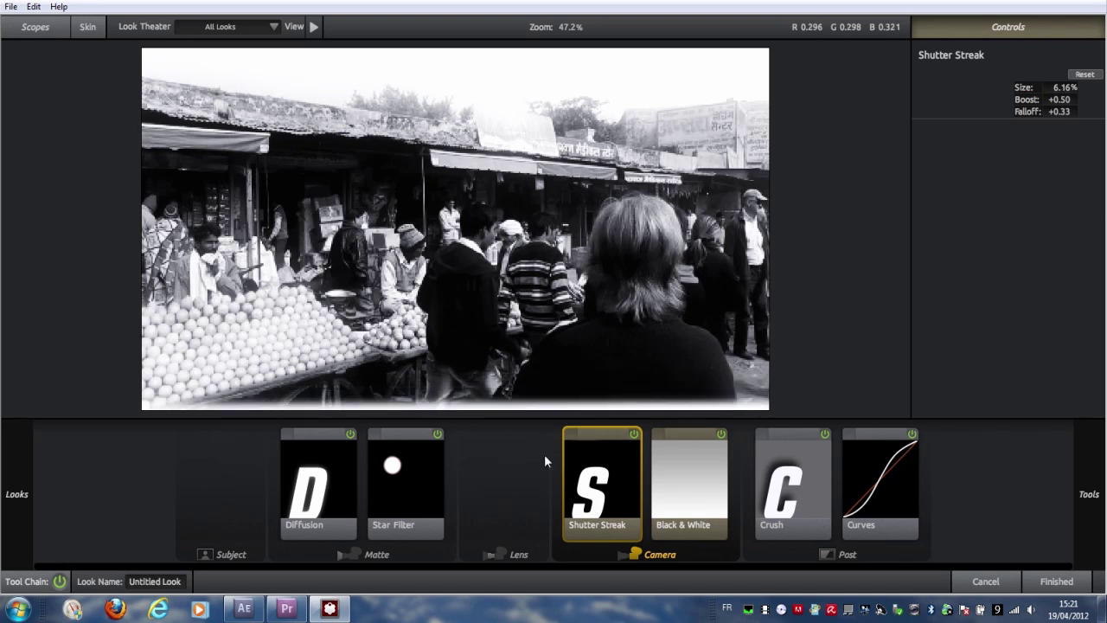
{"action": "left_click_drag", "start_coordinate": [1049, 88], "coordinate": [1086, 90]}
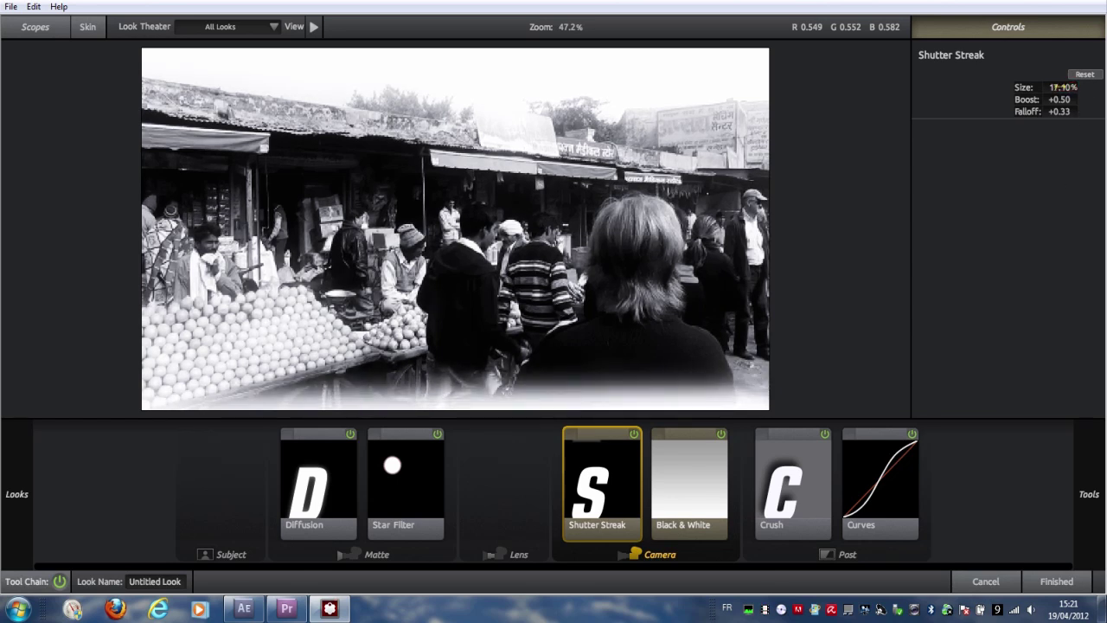
{"action": "left_click_drag", "start_coordinate": [1086, 90], "coordinate": [1079, 90]}
{"action": "left_click", "coordinate": [1061, 87]}
{"action": "type", "text": "18"}
{"action": "key", "text": "Return"}
Step: Set Shutter Streak Boost to +0.50 and enter a higher Falloff value
{"action": "left_click_drag", "start_coordinate": [1060, 101], "coordinate": [1104, 97]}
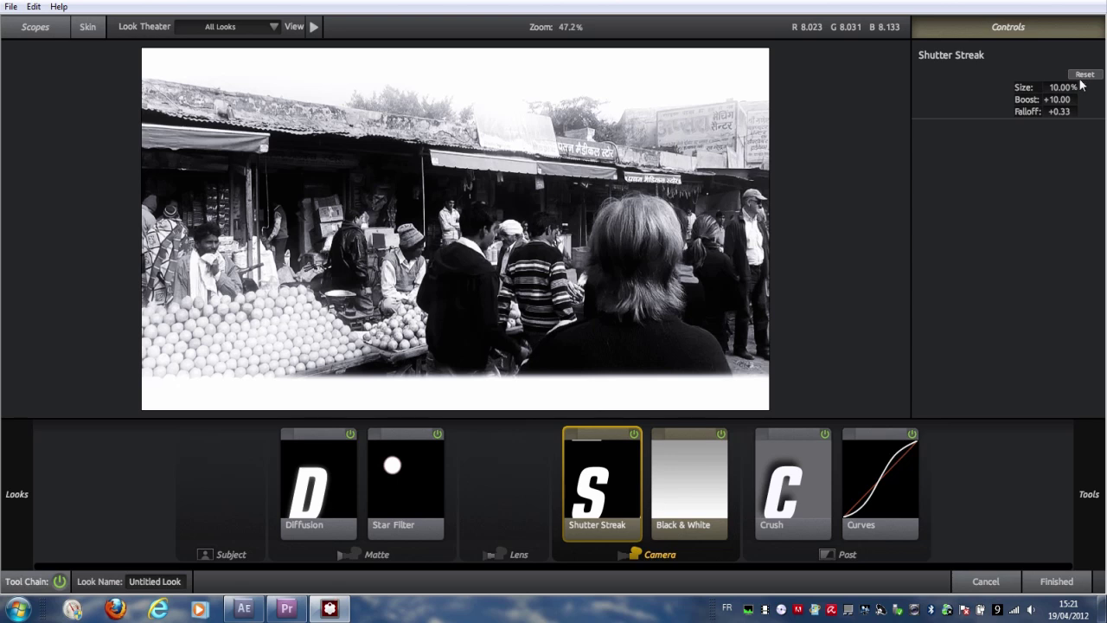
{"action": "left_click_drag", "start_coordinate": [1065, 101], "coordinate": [495, 128]}
{"action": "left_click", "coordinate": [1066, 112]}
{"action": "type", "text": "0.8"}
{"action": "key", "text": "Return"}
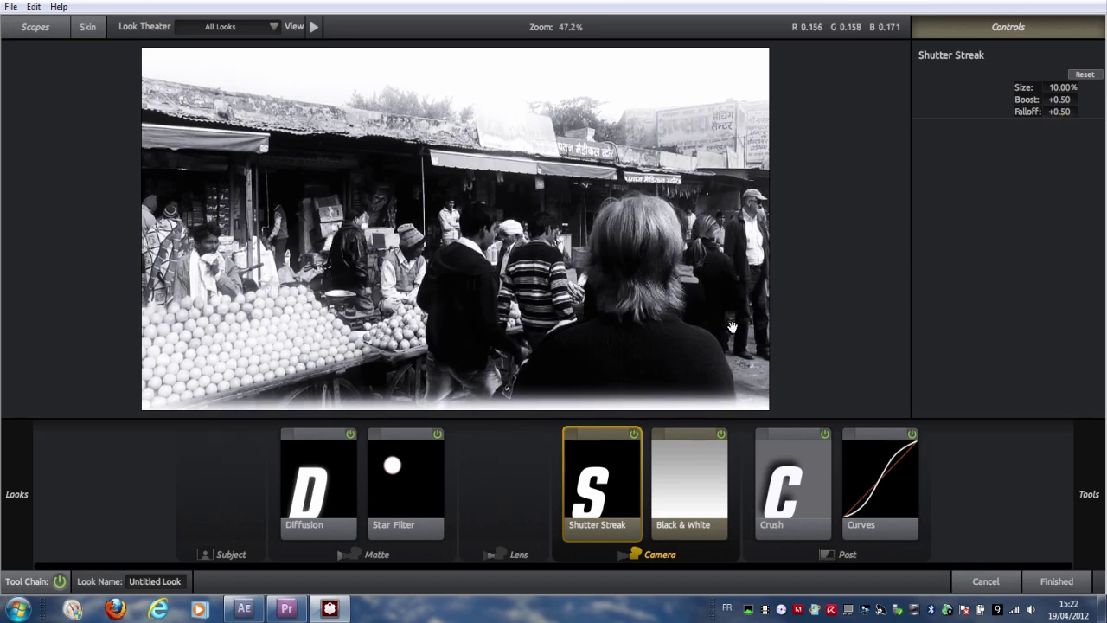
Step: Try Star Filter Size values from about 60% up to 200%
{"action": "left_click", "coordinate": [418, 509]}
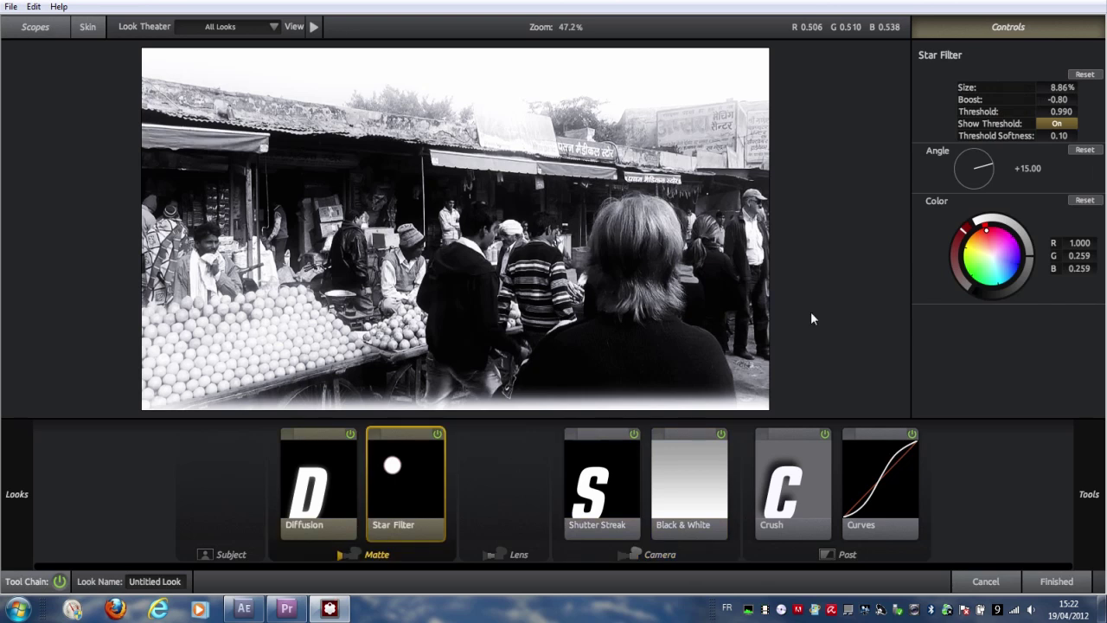
{"action": "left_click_drag", "start_coordinate": [1060, 88], "coordinate": [1057, 87]}
{"action": "mouse_move", "coordinate": [1057, 87]}
{"action": "left_mouse_down"}
{"action": "mouse_move", "coordinate": [995, 87]}
{"action": "mouse_move", "coordinate": [1028, 105]}
{"action": "left_mouse_up"}
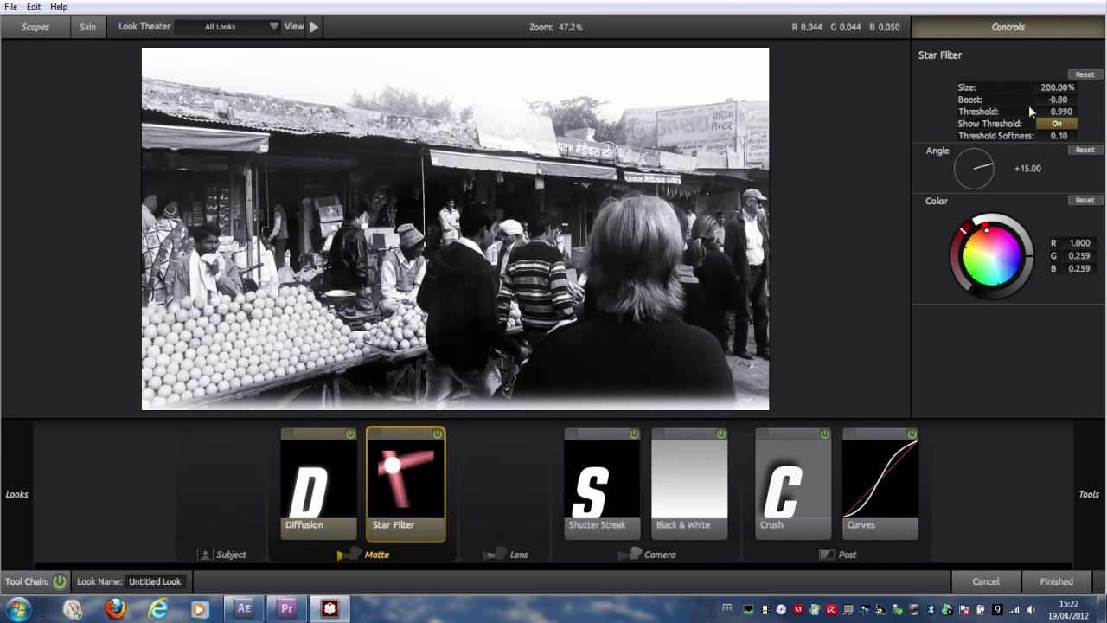
{"action": "left_click_drag", "start_coordinate": [1049, 87], "coordinate": [933, 179]}
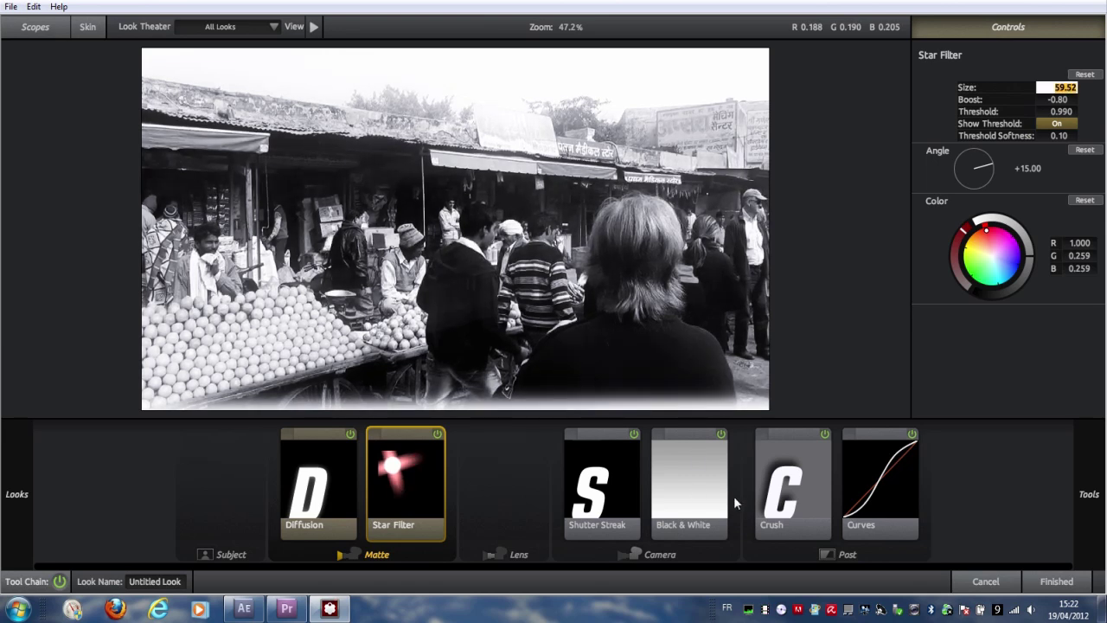
{"action": "left_click", "coordinate": [610, 491]}
{"action": "left_click", "coordinate": [843, 497]}
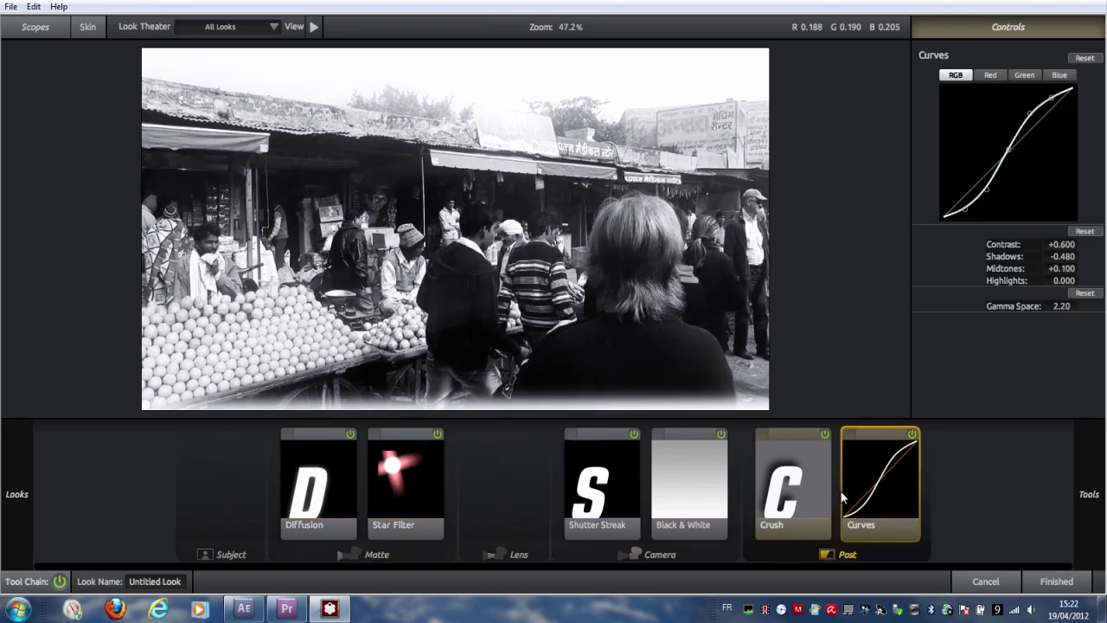
{"action": "left_click", "coordinate": [774, 495]}
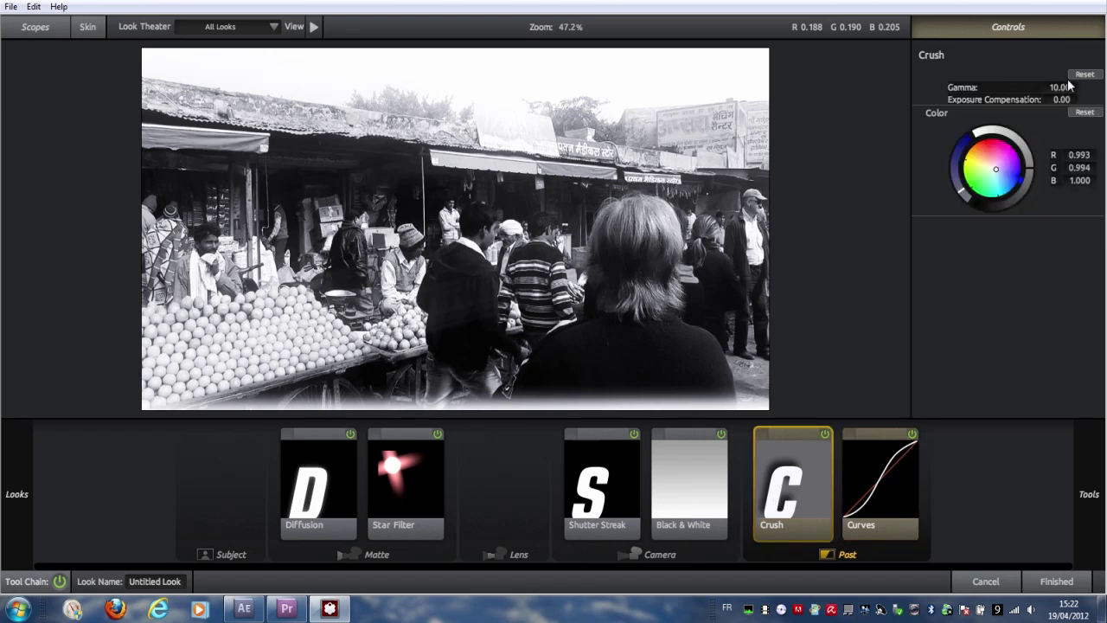
{"action": "left_click", "coordinate": [425, 492]}
{"action": "mouse_move", "coordinate": [1056, 87]}
{"action": "left_mouse_down"}
{"action": "mouse_move", "coordinate": [1106, 110]}
{"action": "mouse_move", "coordinate": [1095, 99]}
{"action": "mouse_move", "coordinate": [1070, 106]}
{"action": "mouse_move", "coordinate": [1101, 119]}
{"action": "left_mouse_up"}
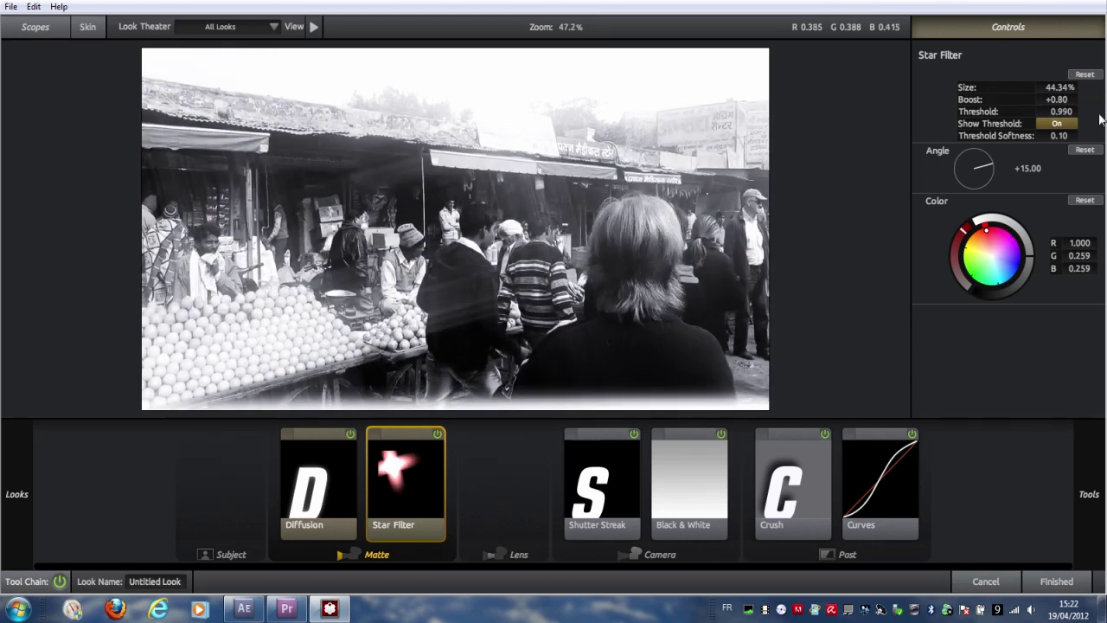
Step: Reset the Star Filter and set Boost to -2.00, keeping Threshold at 0.900
{"action": "left_click", "coordinate": [1083, 76]}
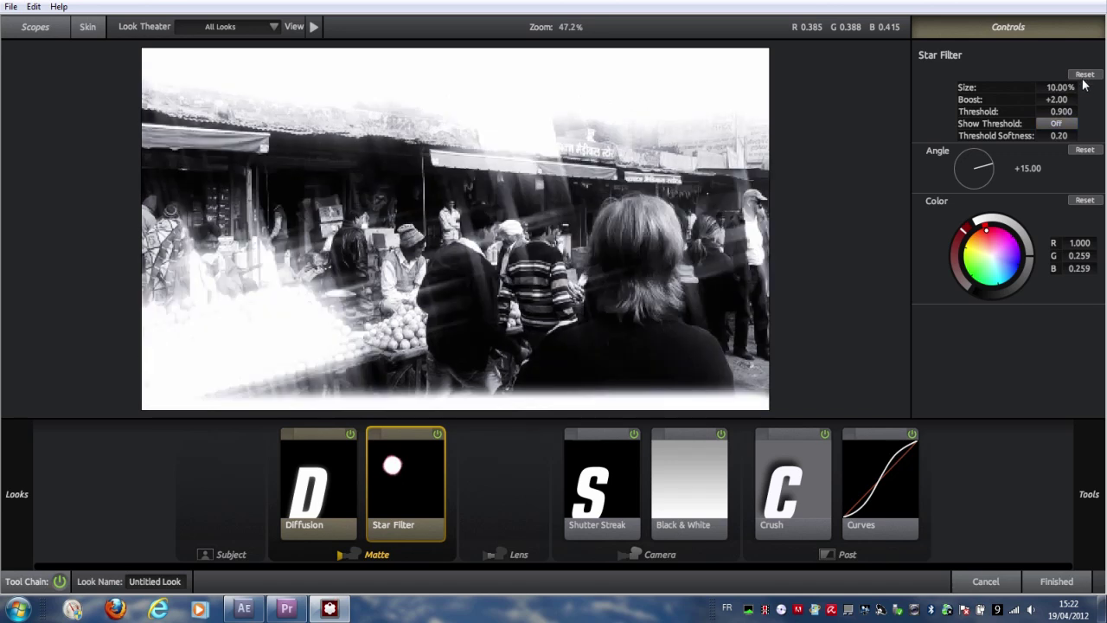
{"action": "mouse_move", "coordinate": [1057, 99]}
{"action": "left_mouse_down"}
{"action": "mouse_move", "coordinate": [1008, 96]}
{"action": "mouse_move", "coordinate": [1056, 100]}
{"action": "left_mouse_up"}
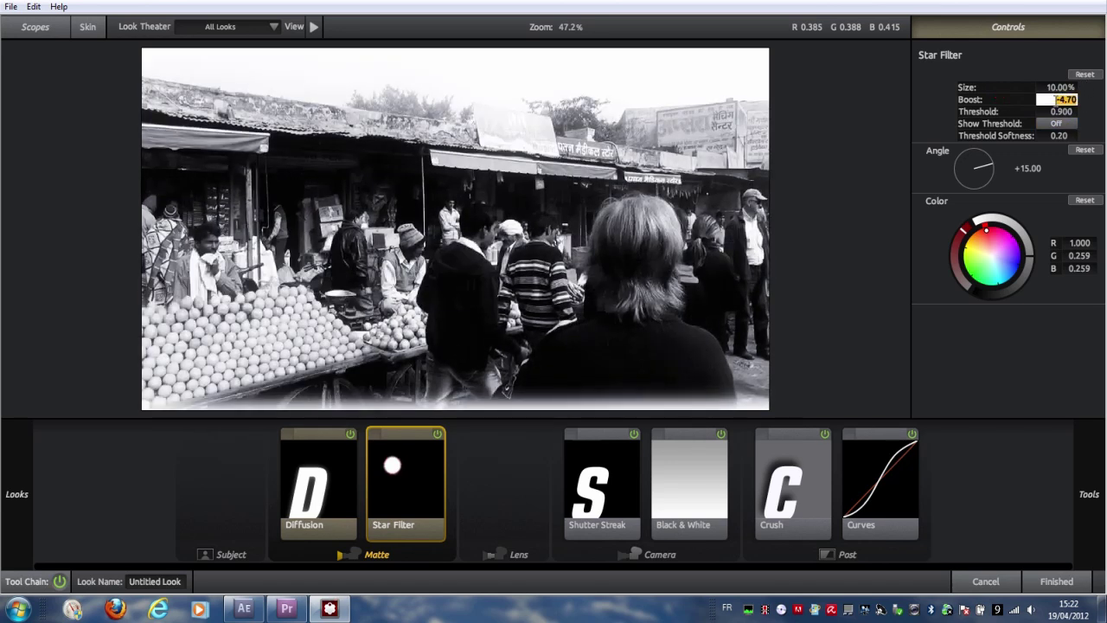
{"action": "type", "text": "-"}
{"action": "type", "text": "2"}
{"action": "key", "text": "Return"}
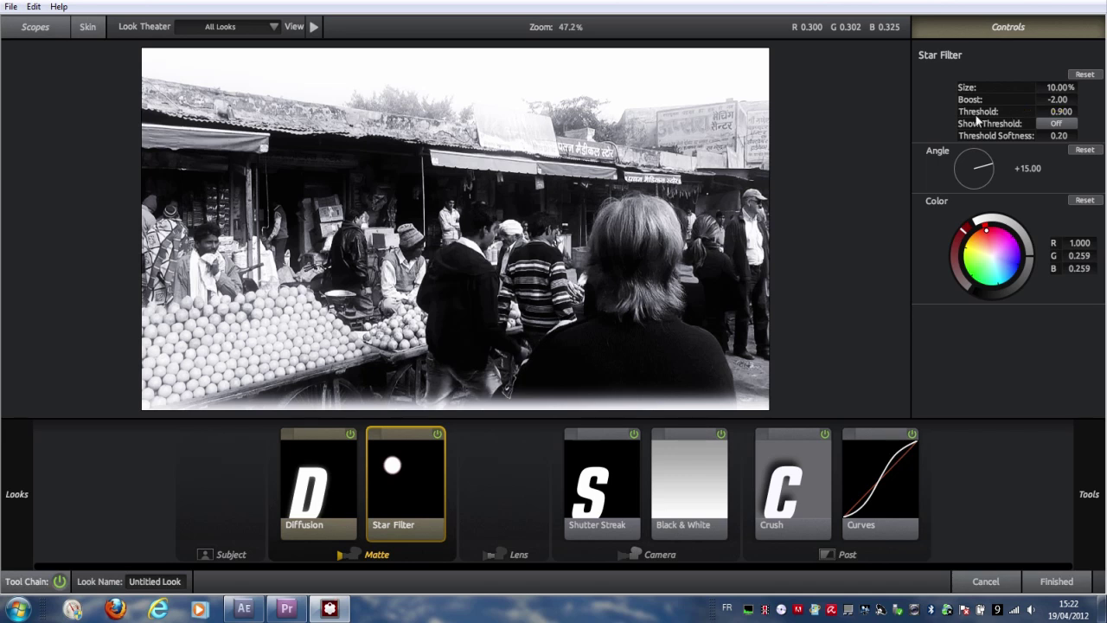
{"action": "mouse_move", "coordinate": [1060, 112]}
{"action": "left_mouse_down"}
{"action": "mouse_move", "coordinate": [1055, 119]}
{"action": "mouse_move", "coordinate": [1059, 110]}
{"action": "mouse_move", "coordinate": [1082, 138]}
{"action": "mouse_move", "coordinate": [1097, 139]}
{"action": "mouse_move", "coordinate": [1047, 139]}
{"action": "left_mouse_up"}
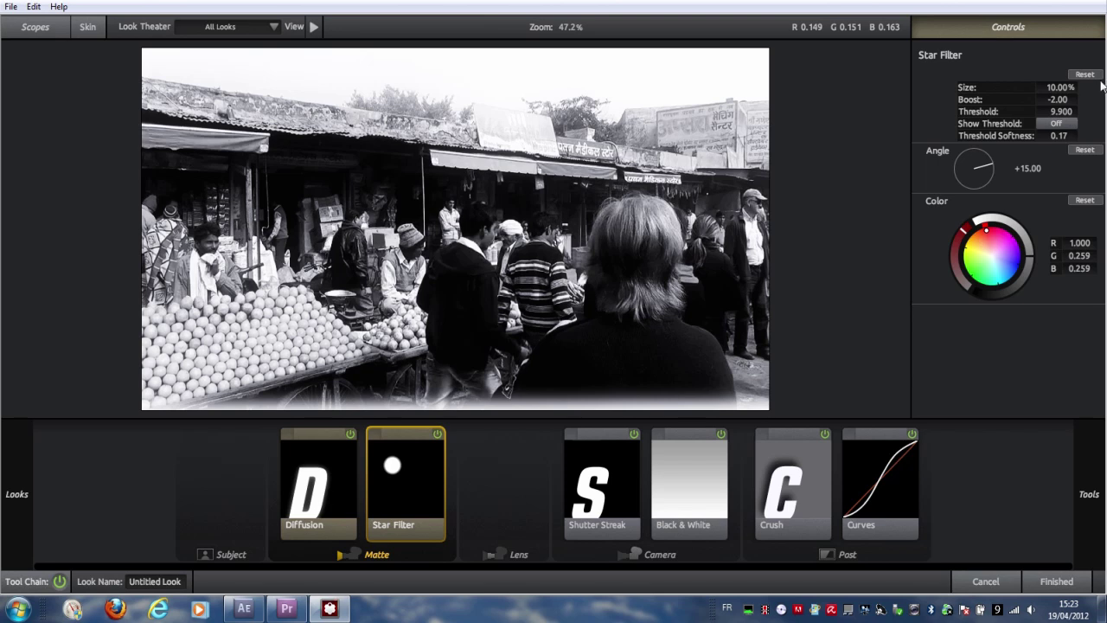
{"action": "left_click_drag", "start_coordinate": [1073, 111], "coordinate": [1042, 112]}
{"action": "left_click", "coordinate": [1057, 99]}
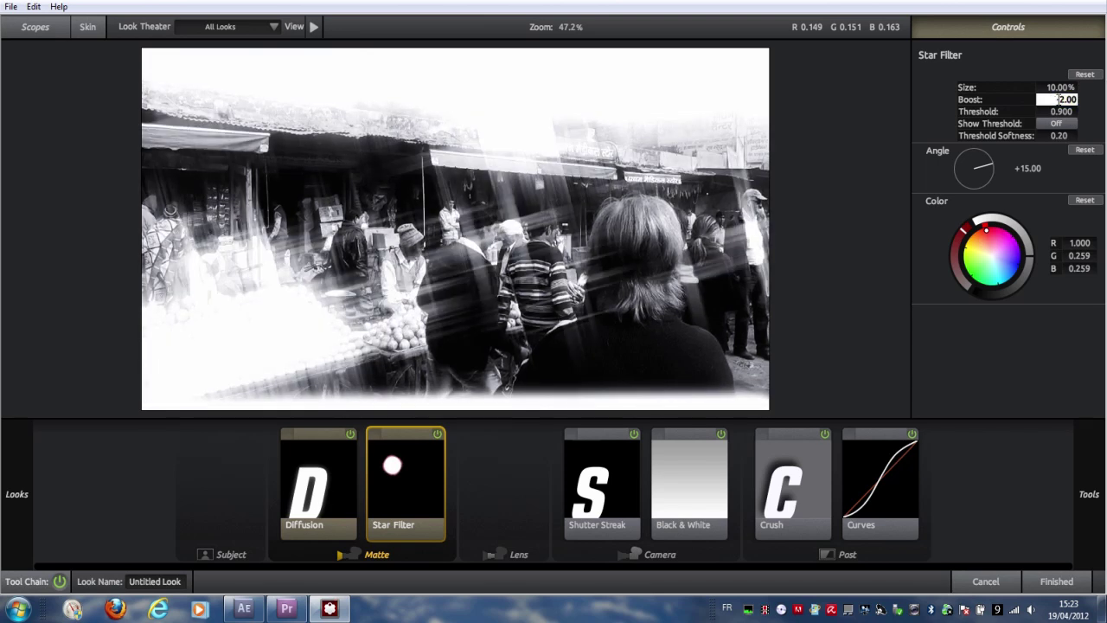
{"action": "key", "text": "Return"}
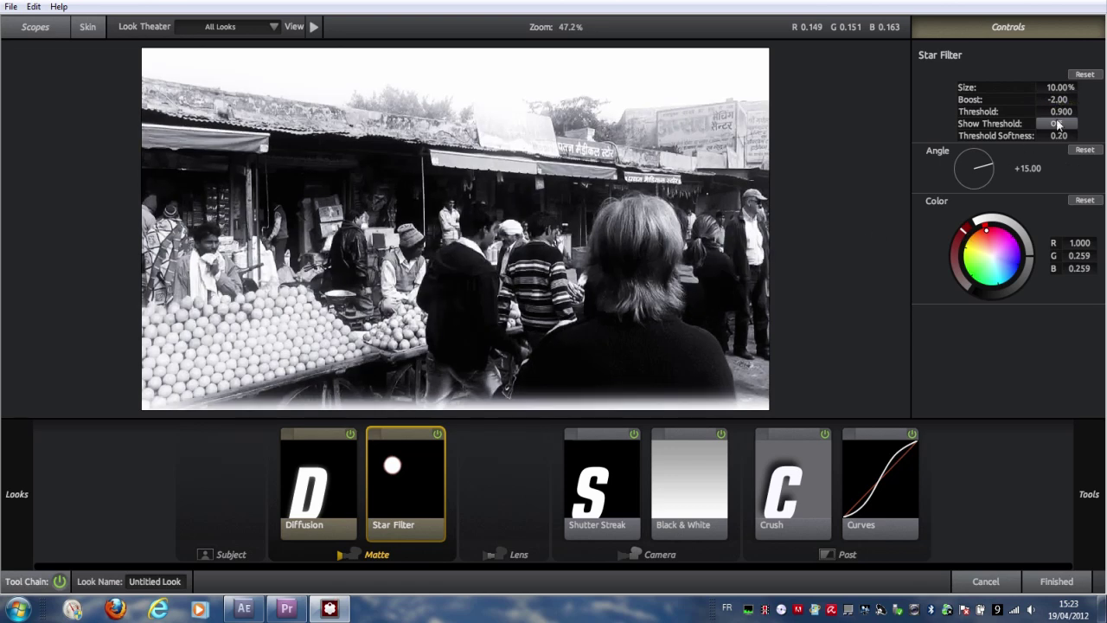
{"action": "left_click", "coordinate": [318, 495]}
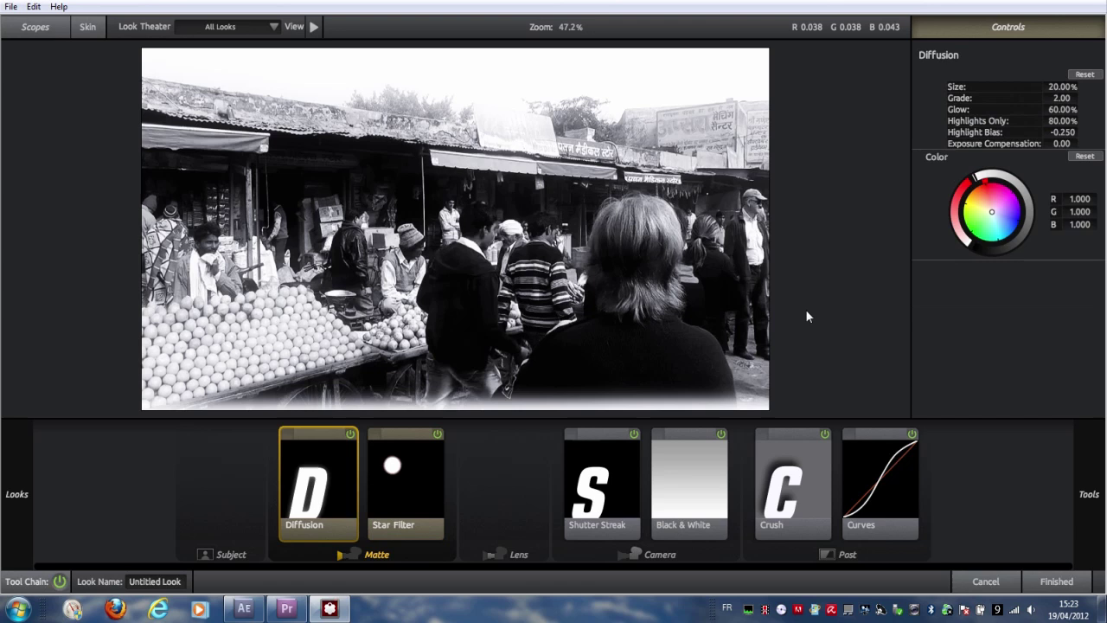
Step: Experiment with Diffusion Size, from 200% down to nearly nothing
{"action": "mouse_move", "coordinate": [1061, 86]}
{"action": "left_mouse_down"}
{"action": "mouse_move", "coordinate": [1103, 87]}
{"action": "mouse_move", "coordinate": [770, 90]}
{"action": "left_mouse_up"}
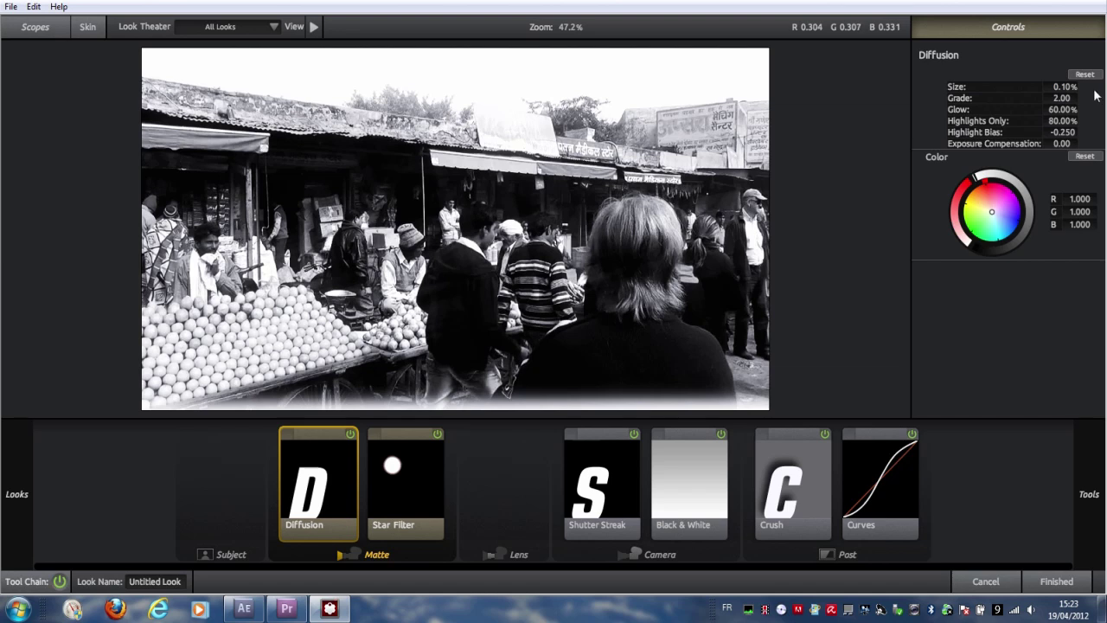
{"action": "left_click_drag", "start_coordinate": [1060, 86], "coordinate": [1100, 88]}
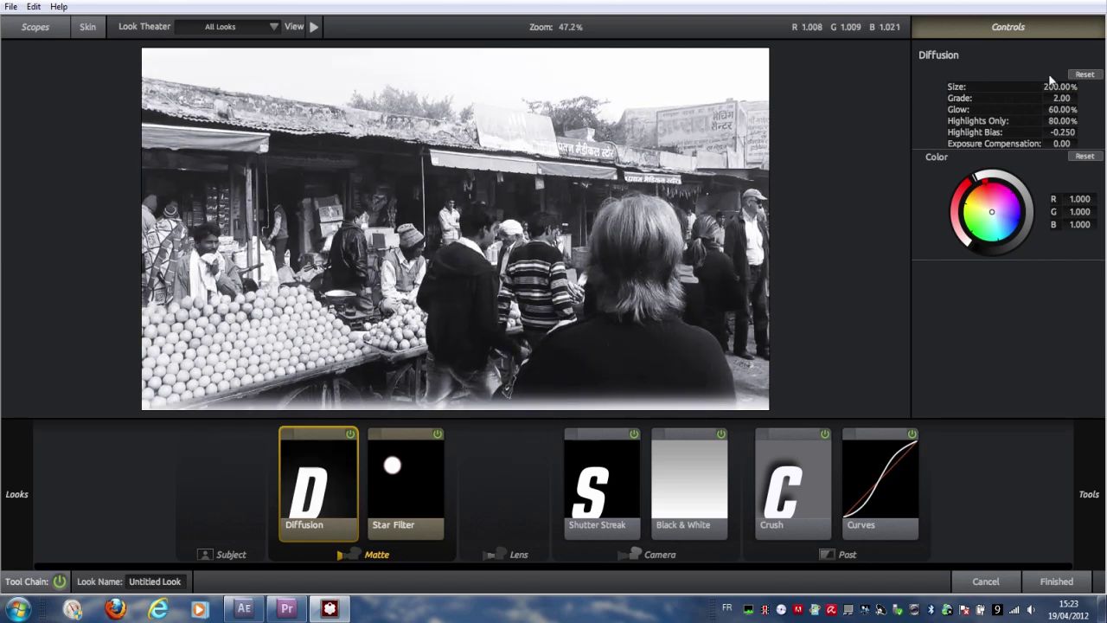
{"action": "left_click_drag", "start_coordinate": [1051, 86], "coordinate": [1039, 93]}
{"action": "left_click", "coordinate": [408, 522]}
{"action": "left_click", "coordinate": [334, 515]}
{"action": "left_click", "coordinate": [382, 484]}
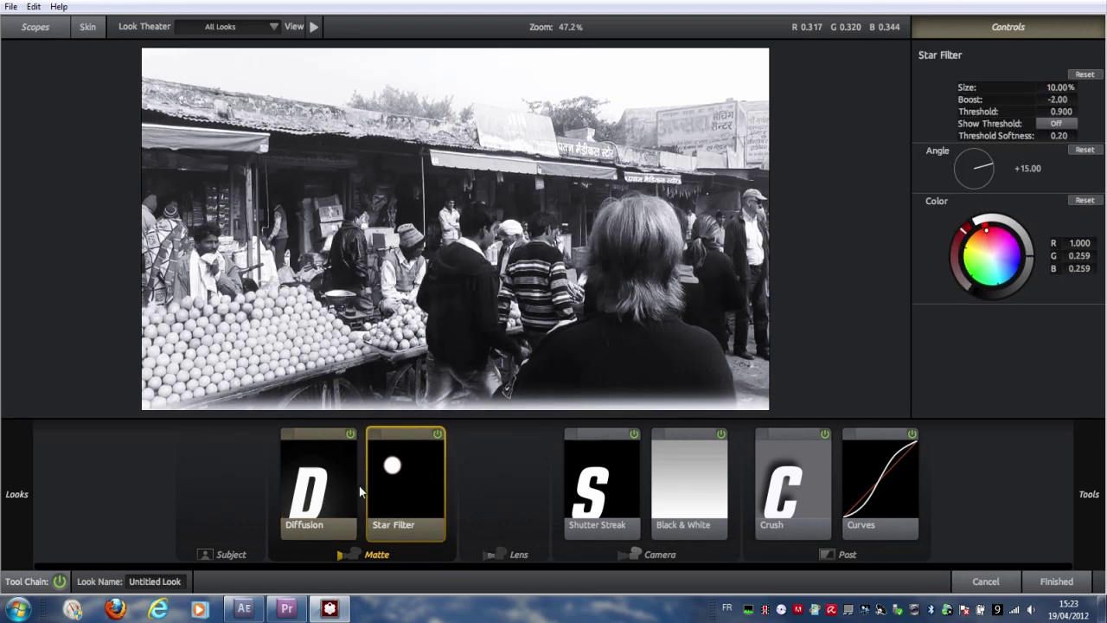
{"action": "left_click", "coordinate": [294, 477]}
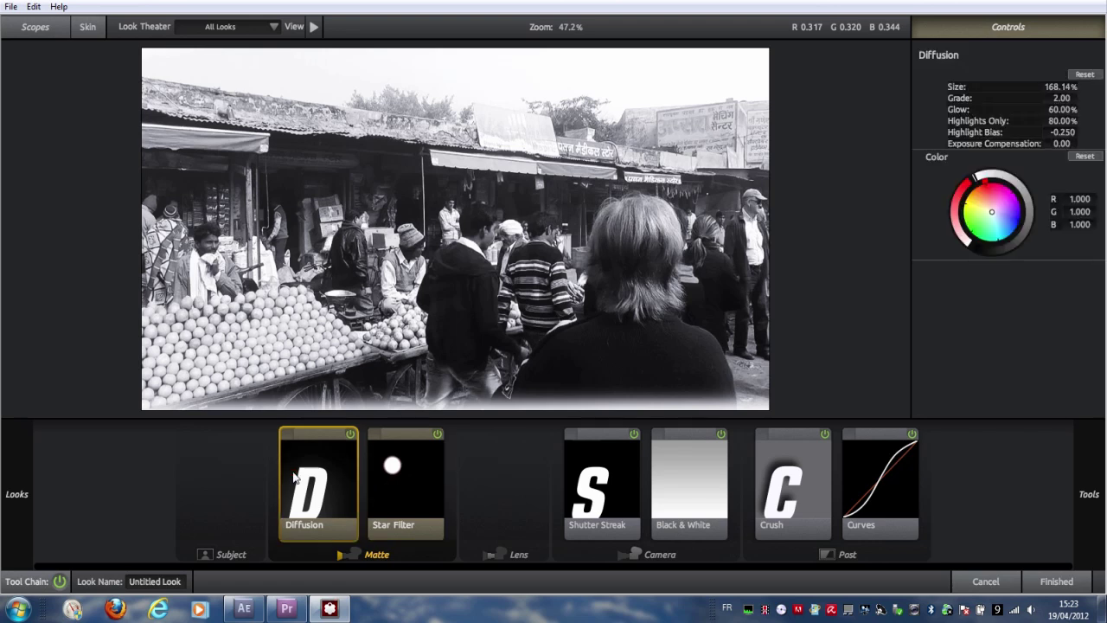
{"action": "left_click_drag", "start_coordinate": [1057, 87], "coordinate": [936, 90]}
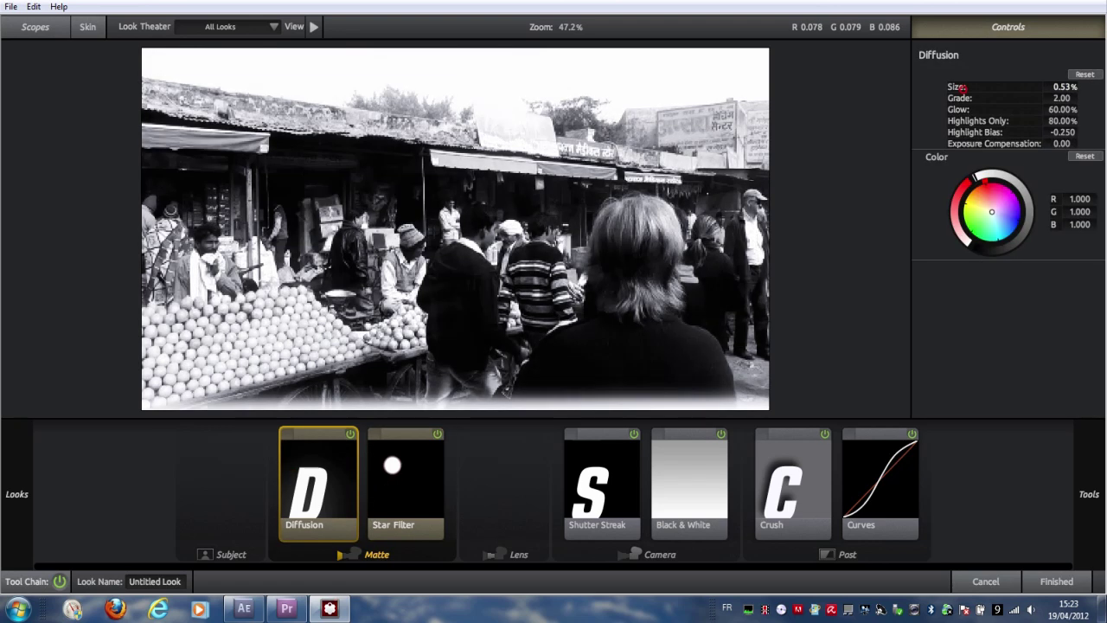
Step: Reset Diffusion and set Grade 0, Glow 0%, Highlights Only 100% and Size under 5%
{"action": "left_click", "coordinate": [1088, 75]}
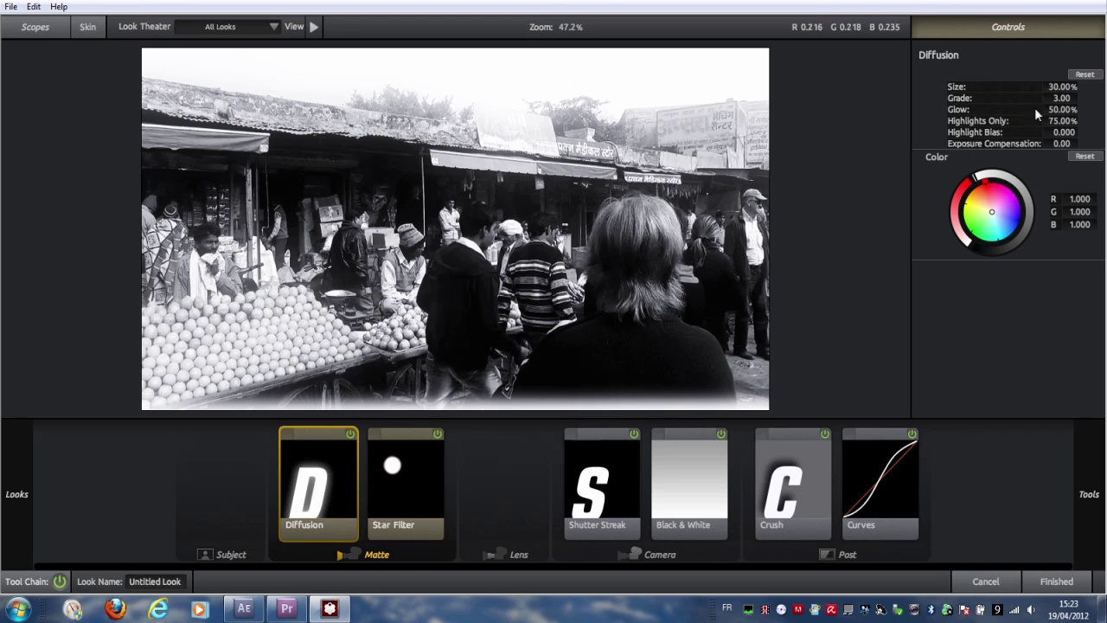
{"action": "mouse_move", "coordinate": [1045, 97]}
{"action": "left_mouse_down"}
{"action": "mouse_move", "coordinate": [1104, 115]}
{"action": "mouse_move", "coordinate": [1091, 130]}
{"action": "left_mouse_up"}
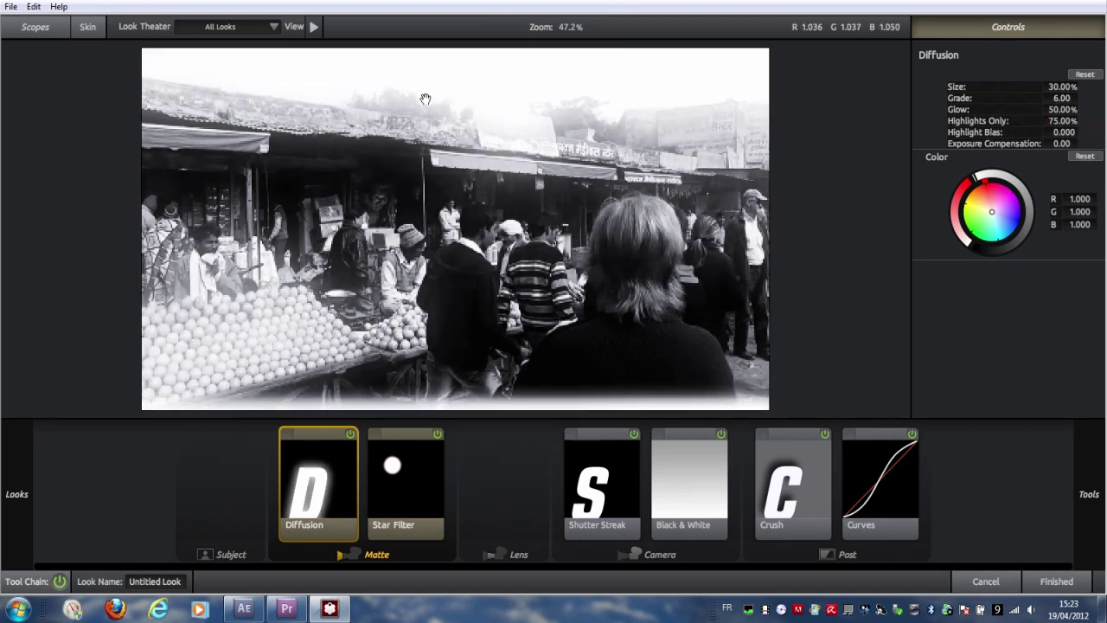
{"action": "left_click_drag", "start_coordinate": [1048, 98], "coordinate": [948, 97]}
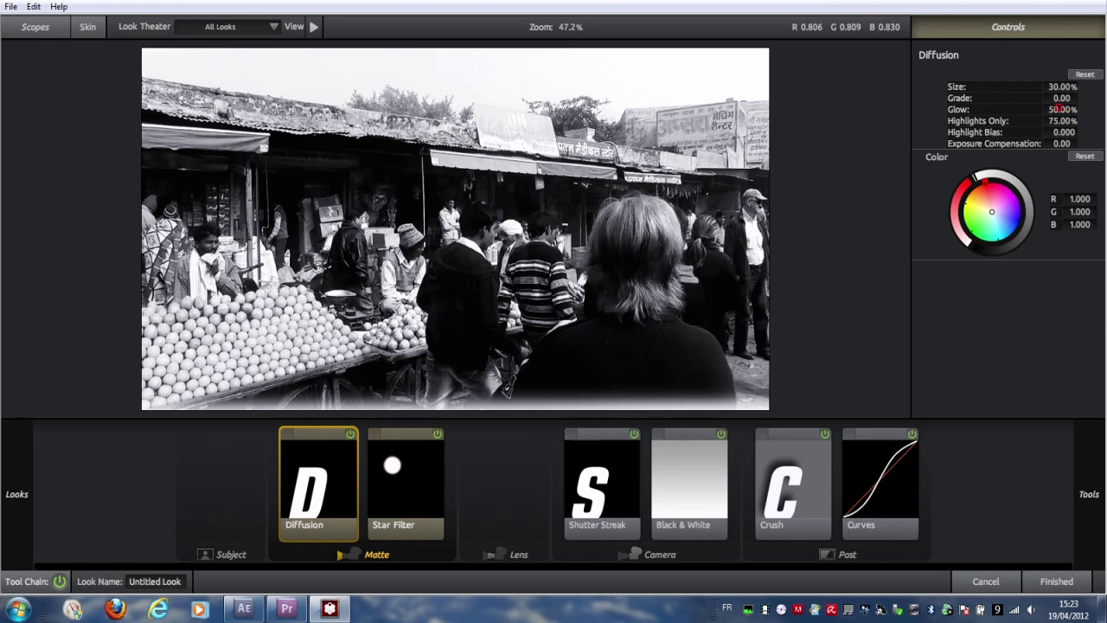
{"action": "left_click_drag", "start_coordinate": [1057, 109], "coordinate": [925, 113]}
{"action": "left_click_drag", "start_coordinate": [1057, 121], "coordinate": [1076, 121]}
{"action": "left_click_drag", "start_coordinate": [1047, 87], "coordinate": [1053, 86]}
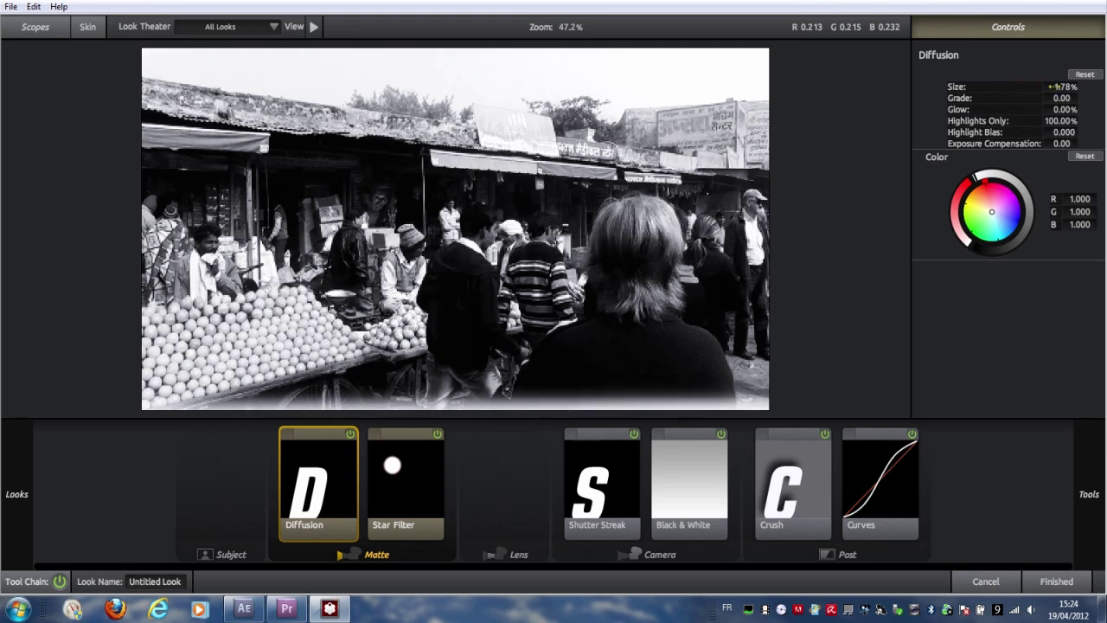
Step: Shrink Star Filter Size to 2% and apply the finished look
{"action": "left_click", "coordinate": [437, 474]}
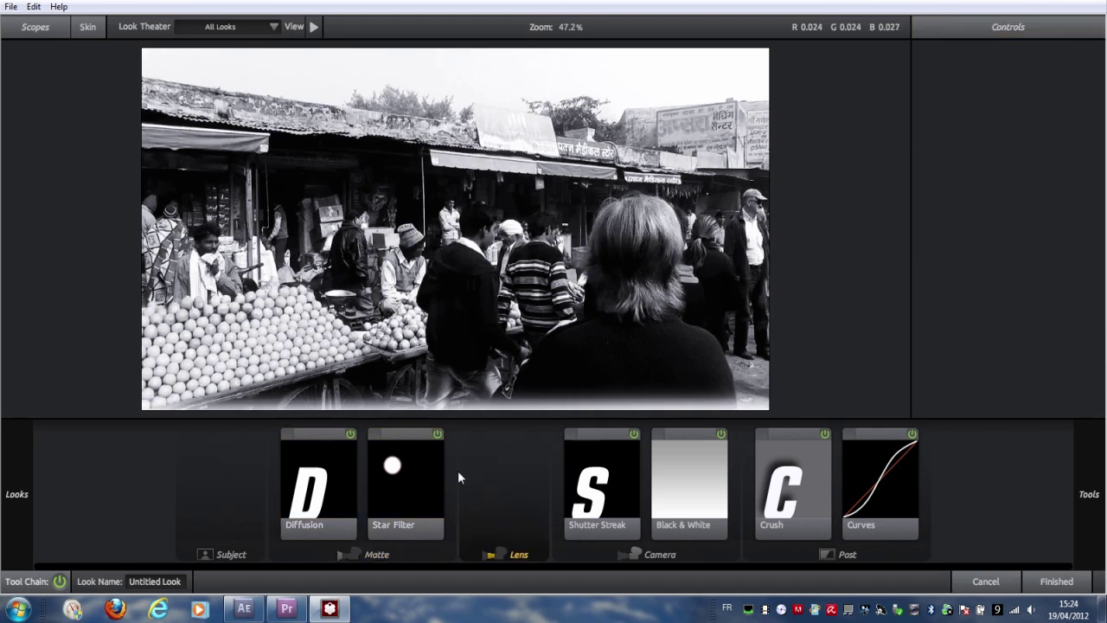
{"action": "mouse_move", "coordinate": [1072, 87]}
{"action": "left_mouse_down"}
{"action": "mouse_move", "coordinate": [1025, 87]}
{"action": "mouse_move", "coordinate": [1053, 87]}
{"action": "left_mouse_up"}
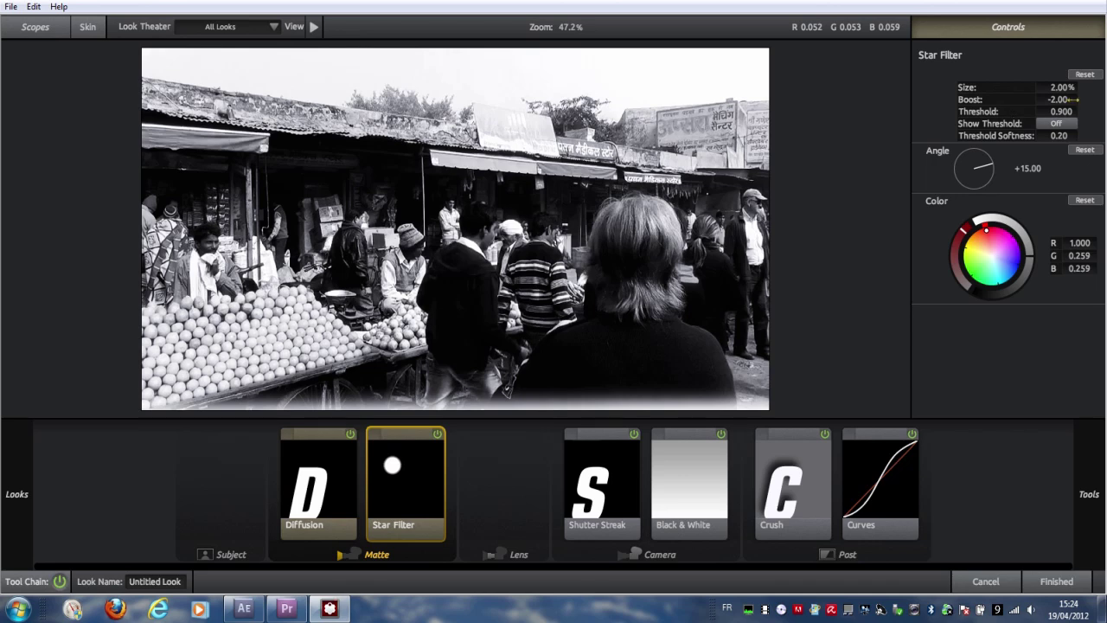
{"action": "left_click", "coordinate": [1056, 580]}
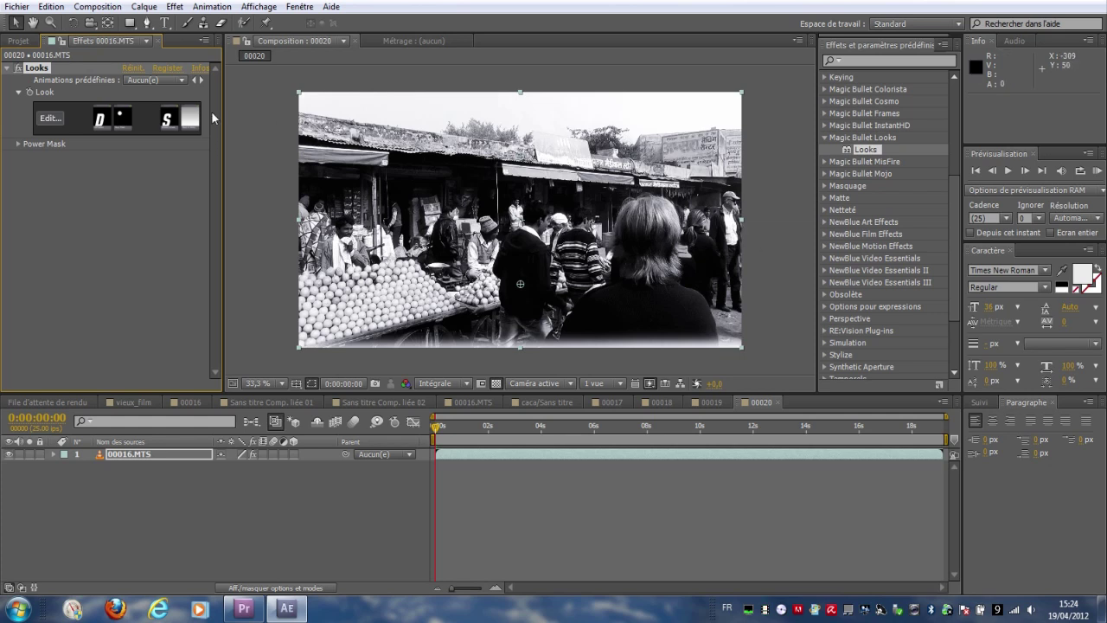
Step: Collapse the Looks effect in Effect Controls and bring up the timeline's new-layer menu
{"action": "left_click", "coordinate": [7, 68]}
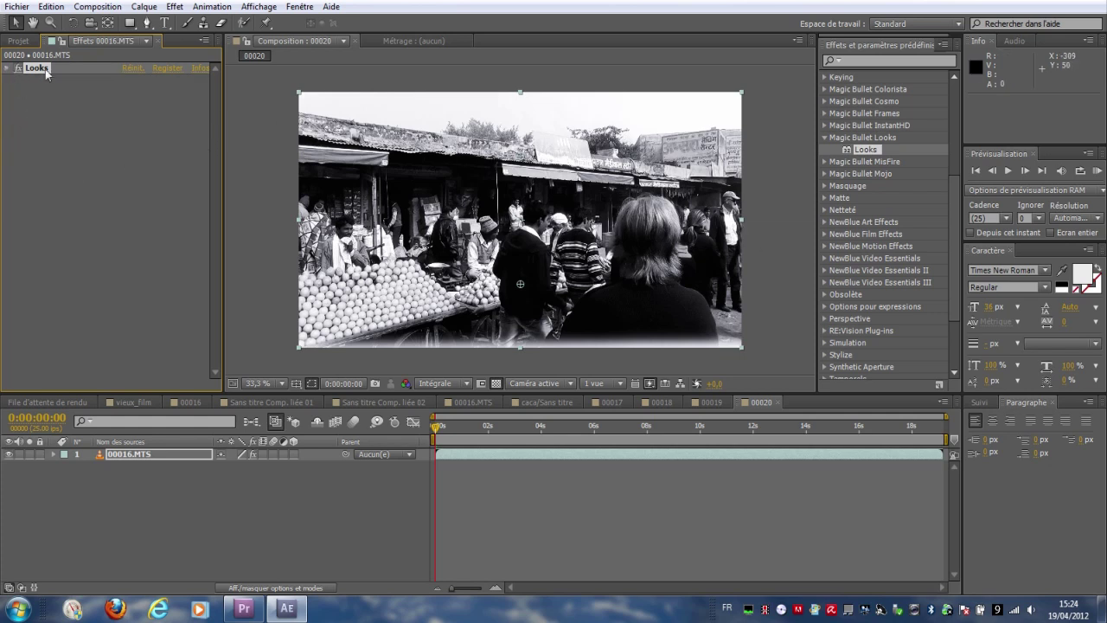
{"action": "left_click", "coordinate": [115, 178]}
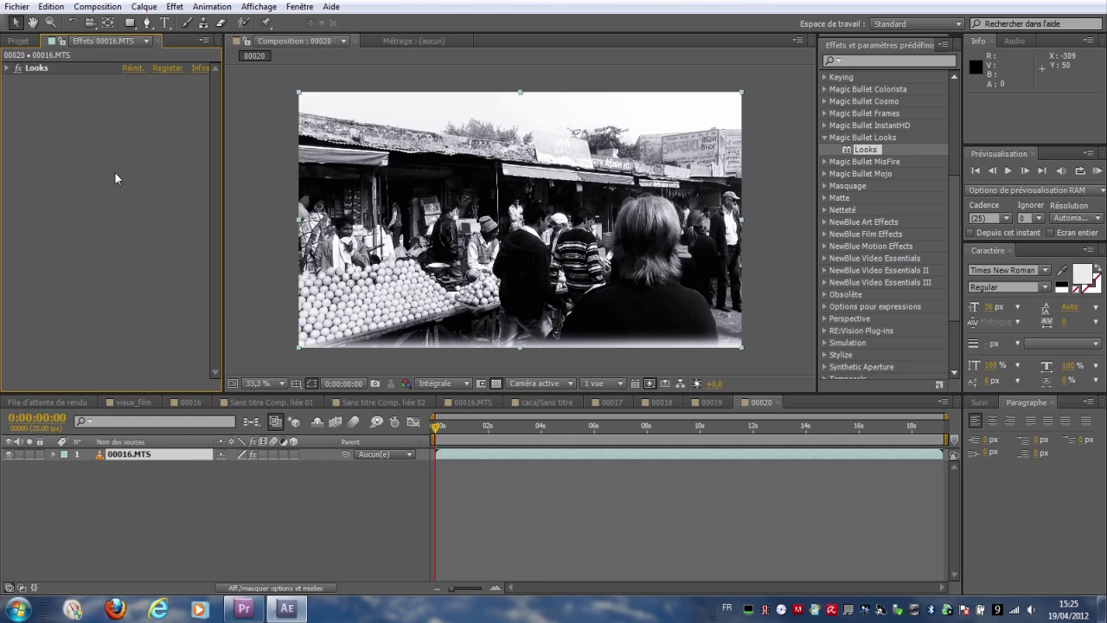
{"action": "right_click", "coordinate": [194, 514]}
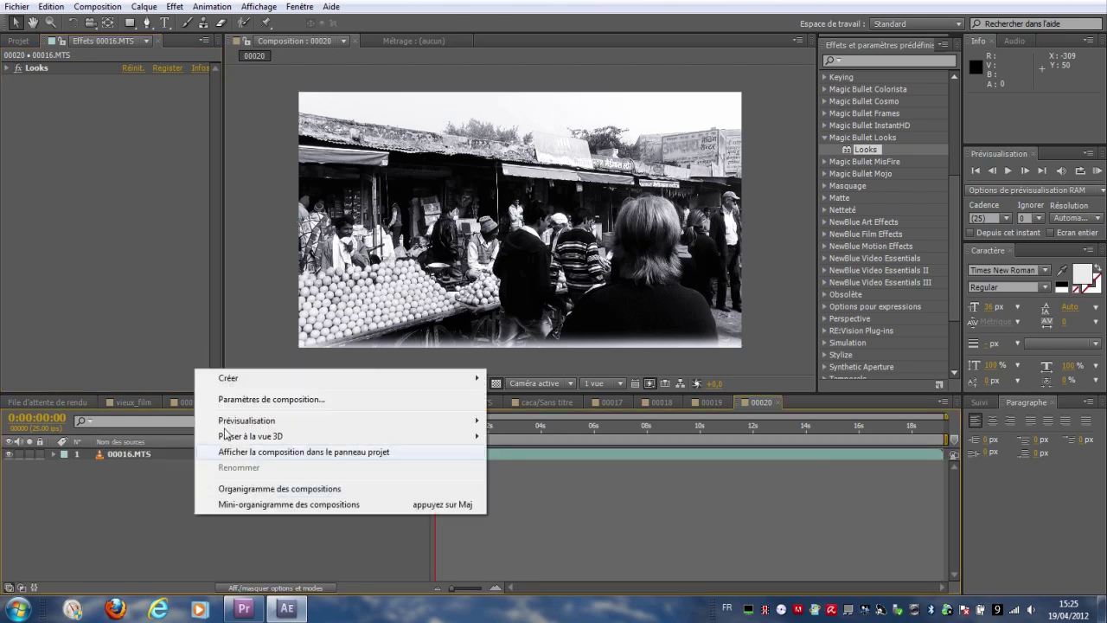
Step: Create a comp-sized dark yellow solid layer above the market footage
{"action": "mouse_move", "coordinate": [325, 380]}
{"action": "left_click", "coordinate": [518, 415]}
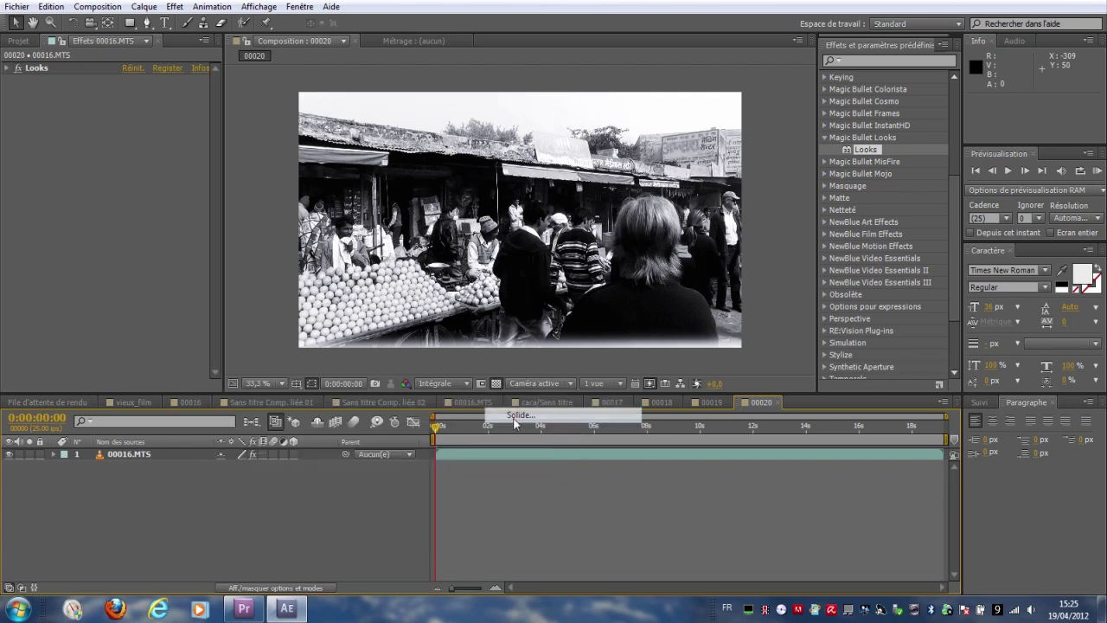
{"action": "left_click", "coordinate": [545, 382]}
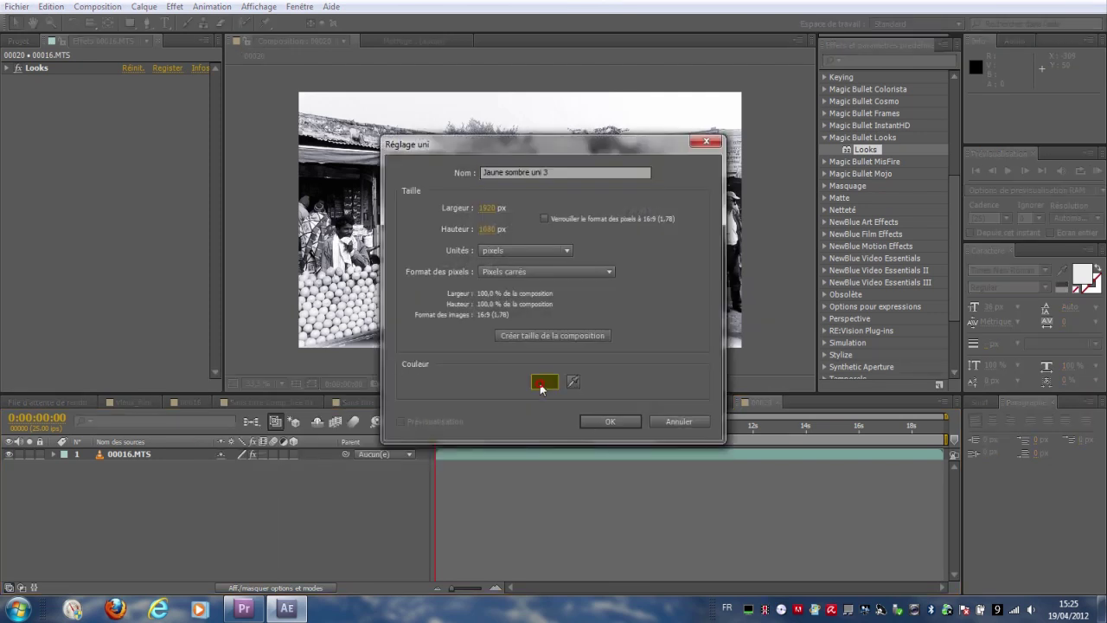
{"action": "left_click", "coordinate": [696, 377]}
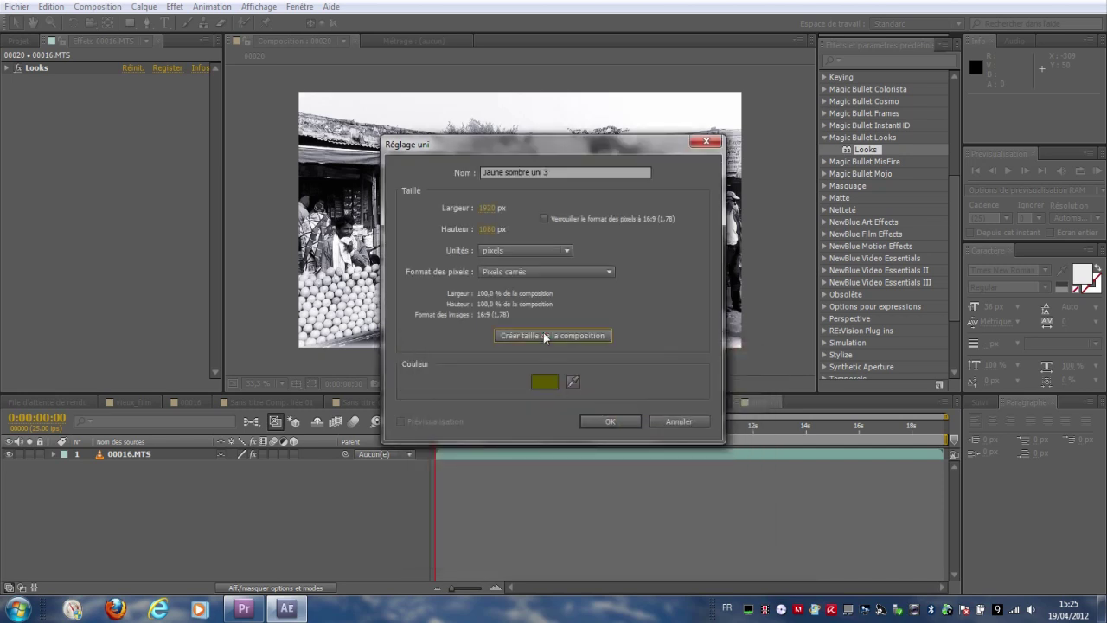
{"action": "left_click", "coordinate": [611, 422]}
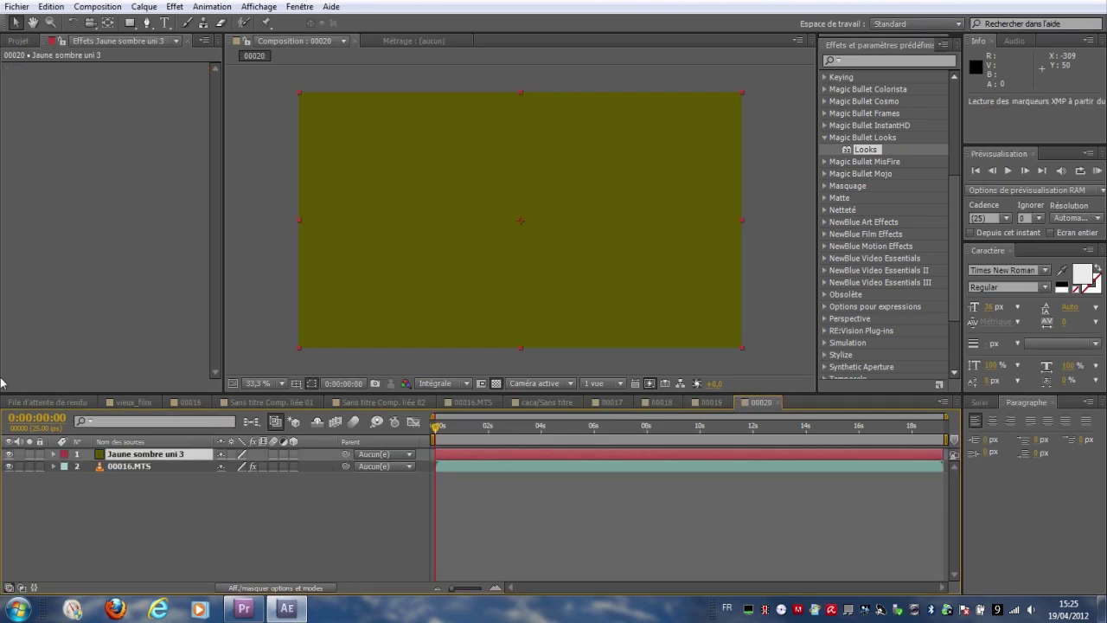
Step: Set the yellow solid's Transform opacity to 15%
{"action": "left_click", "coordinate": [54, 454]}
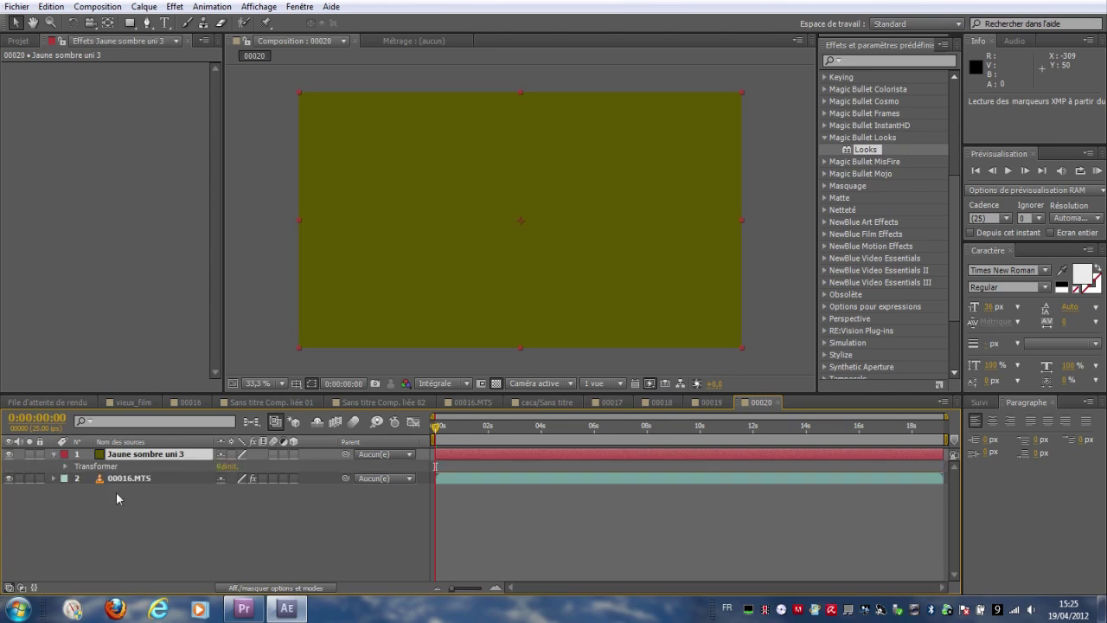
{"action": "left_click", "coordinate": [72, 472]}
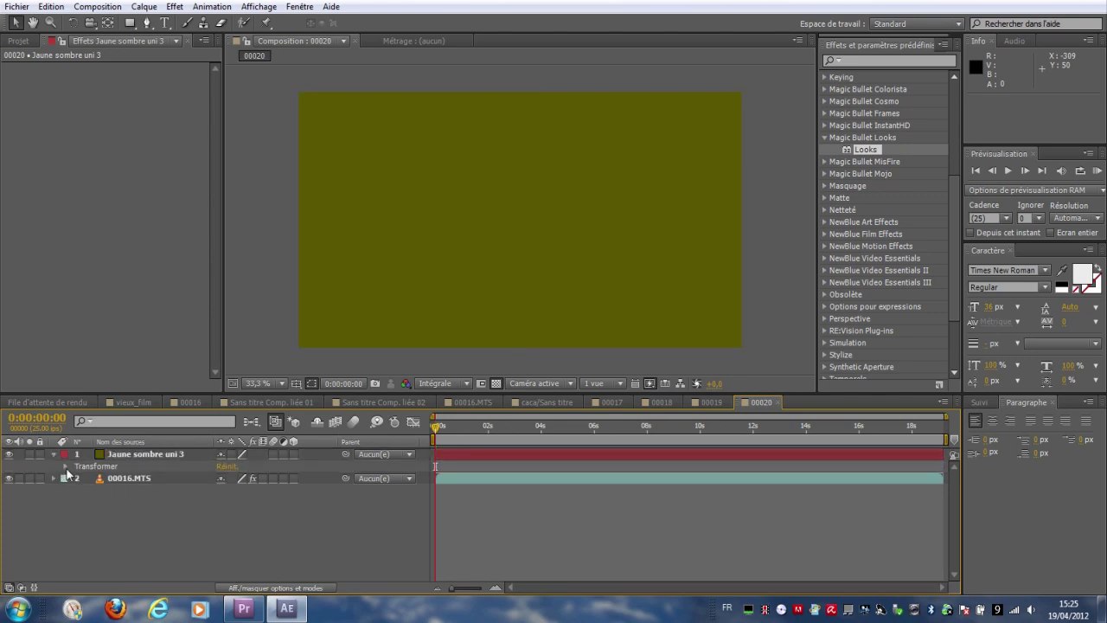
{"action": "left_click", "coordinate": [65, 466]}
{"action": "left_click", "coordinate": [225, 527]}
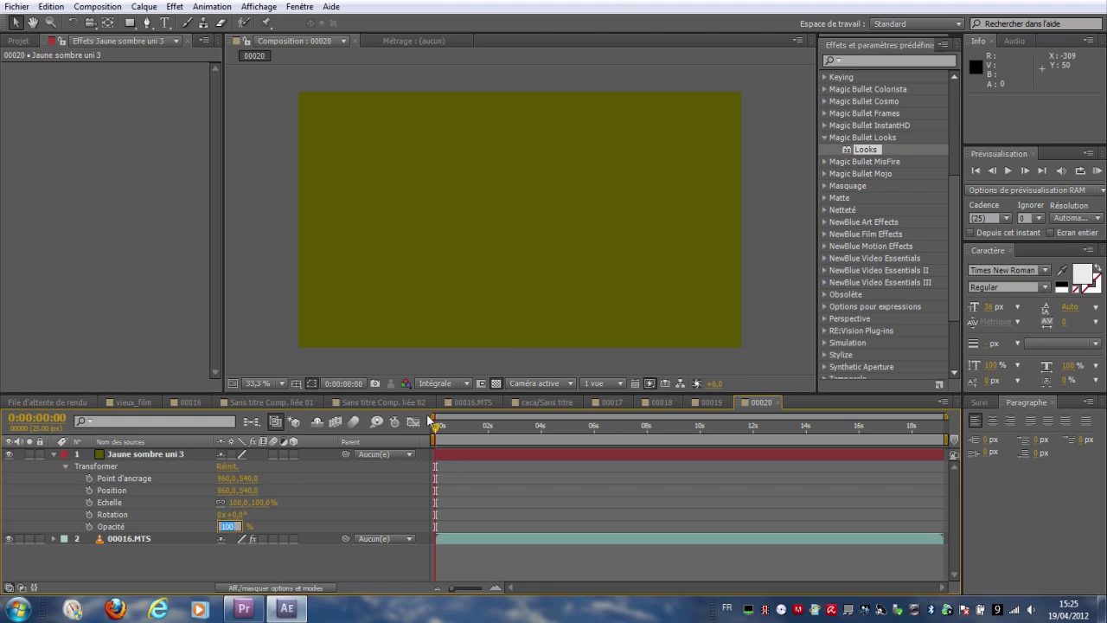
{"action": "type", "text": "15"}
{"action": "key", "text": "Return"}
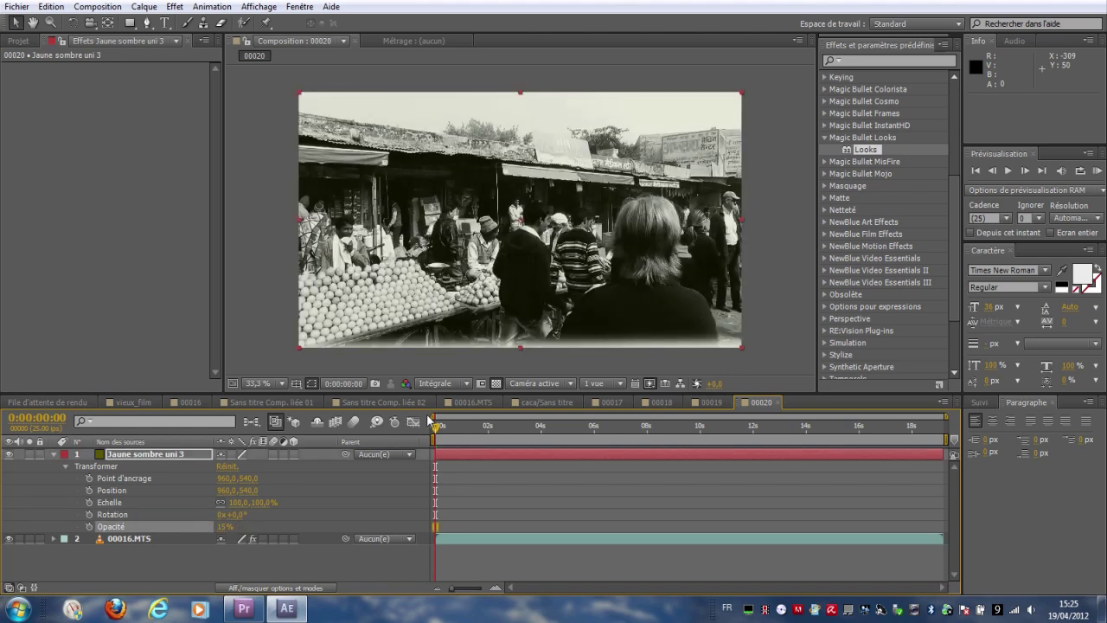
Step: Toggle the yellow solid's visibility to compare the tint, leaving it on and selected
{"action": "left_click", "coordinate": [9, 454]}
{"action": "left_click", "coordinate": [9, 454]}
{"action": "left_click", "coordinate": [9, 454]}
{"action": "left_click", "coordinate": [8, 454]}
{"action": "left_click", "coordinate": [9, 454]}
{"action": "left_click", "coordinate": [9, 454]}
{"action": "left_click", "coordinate": [144, 457]}
Step: Try Multiply blending and Guide Layer on the yellow solid
{"action": "right_click", "coordinate": [144, 459]}
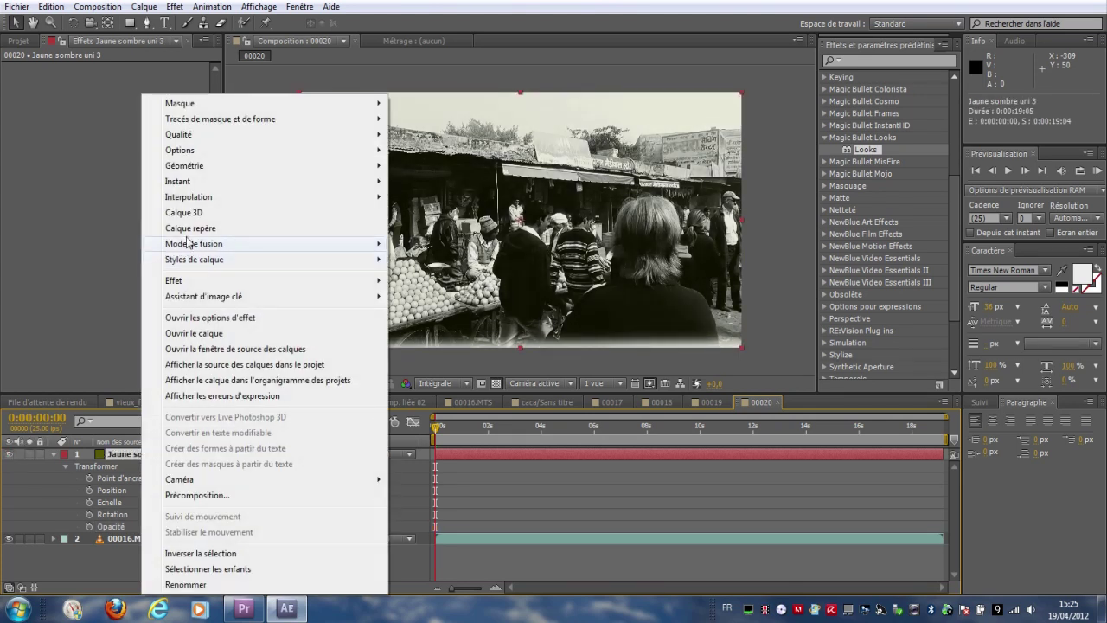
{"action": "mouse_move", "coordinate": [195, 199]}
{"action": "mouse_move", "coordinate": [204, 246]}
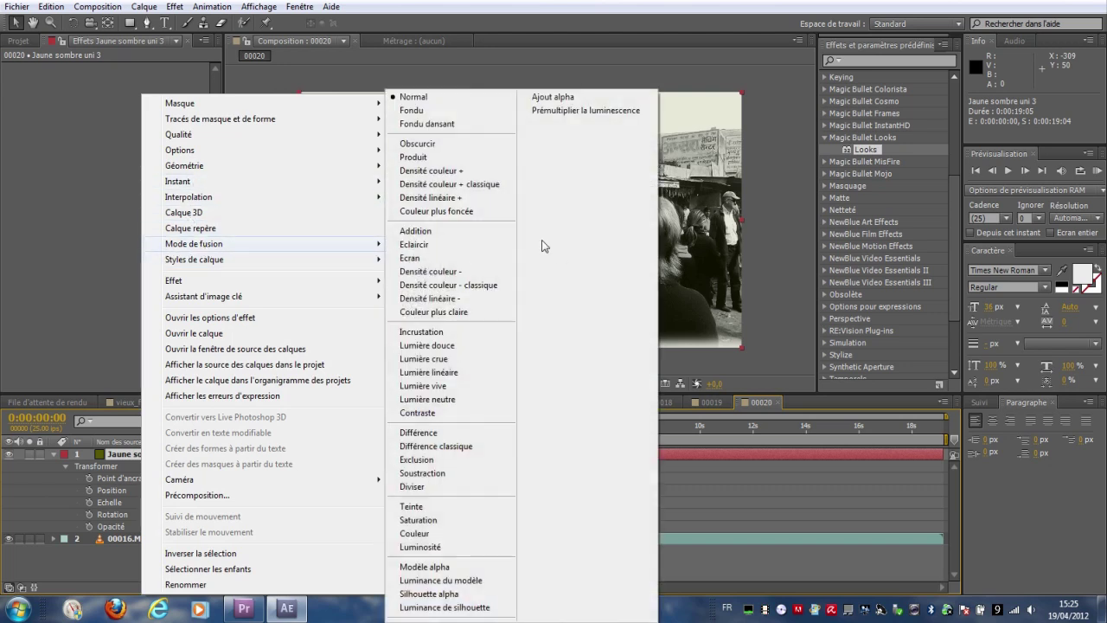
{"action": "left_click", "coordinate": [420, 156]}
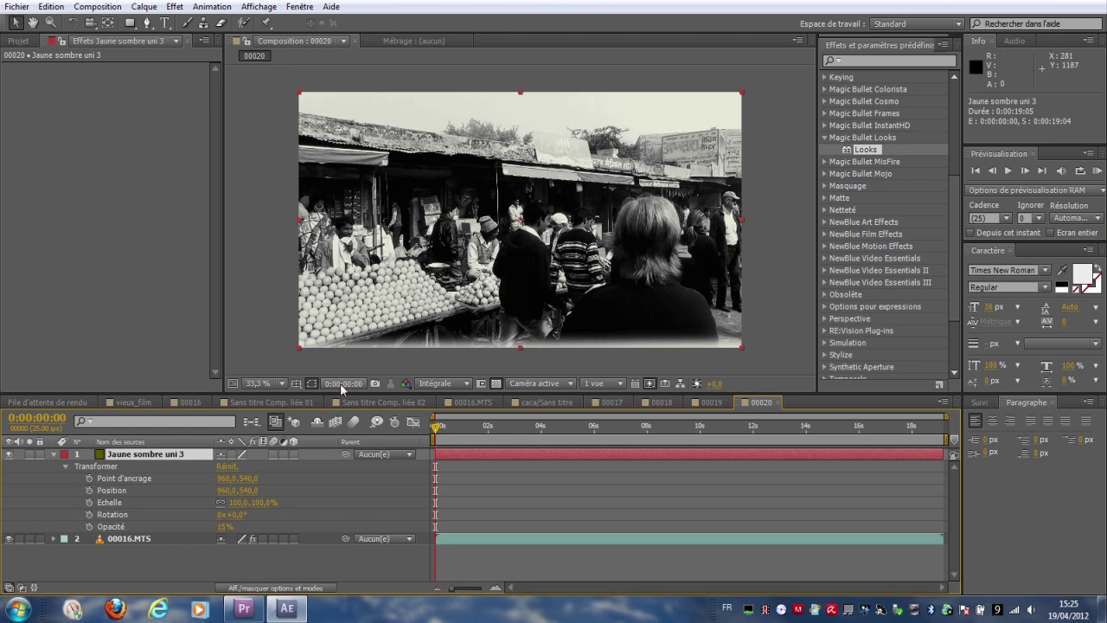
{"action": "right_click", "coordinate": [135, 454]}
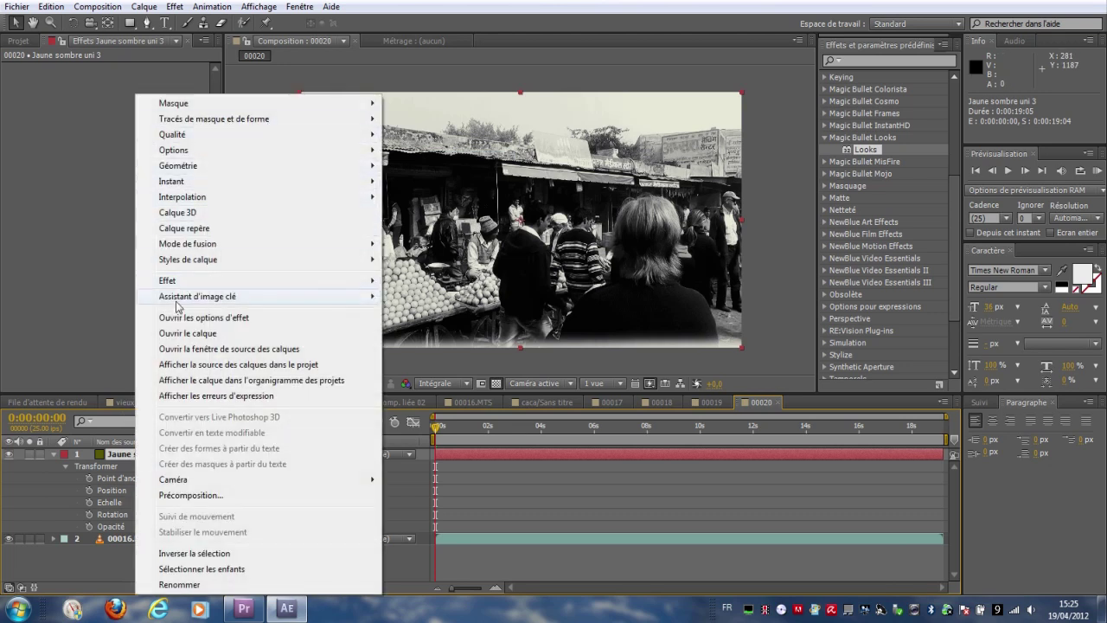
{"action": "left_click", "coordinate": [181, 233]}
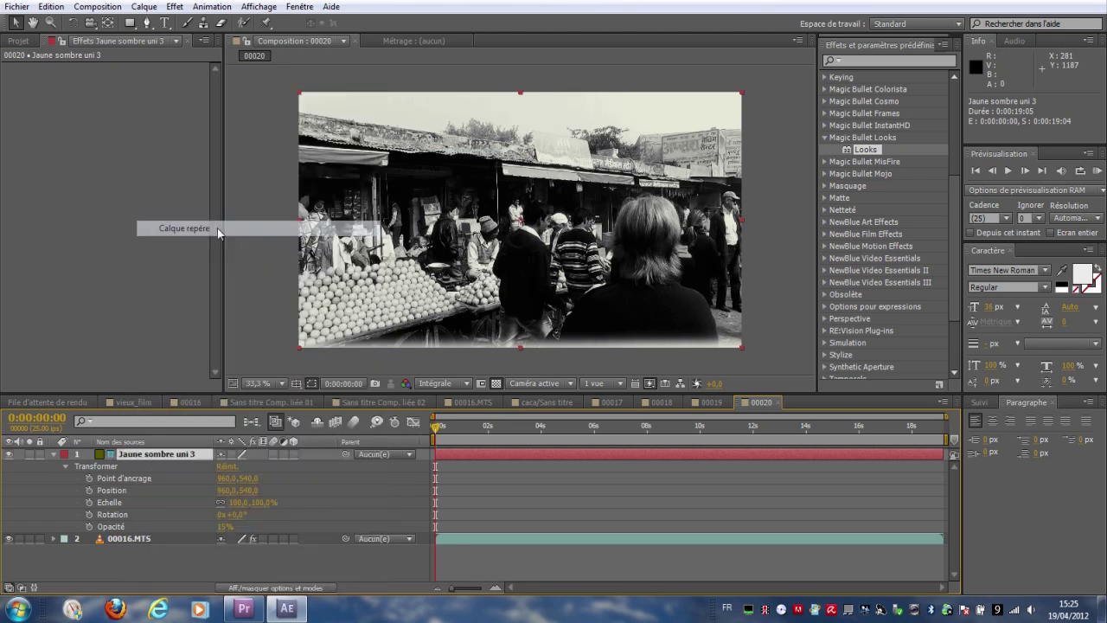
{"action": "double_click", "coordinate": [113, 457]}
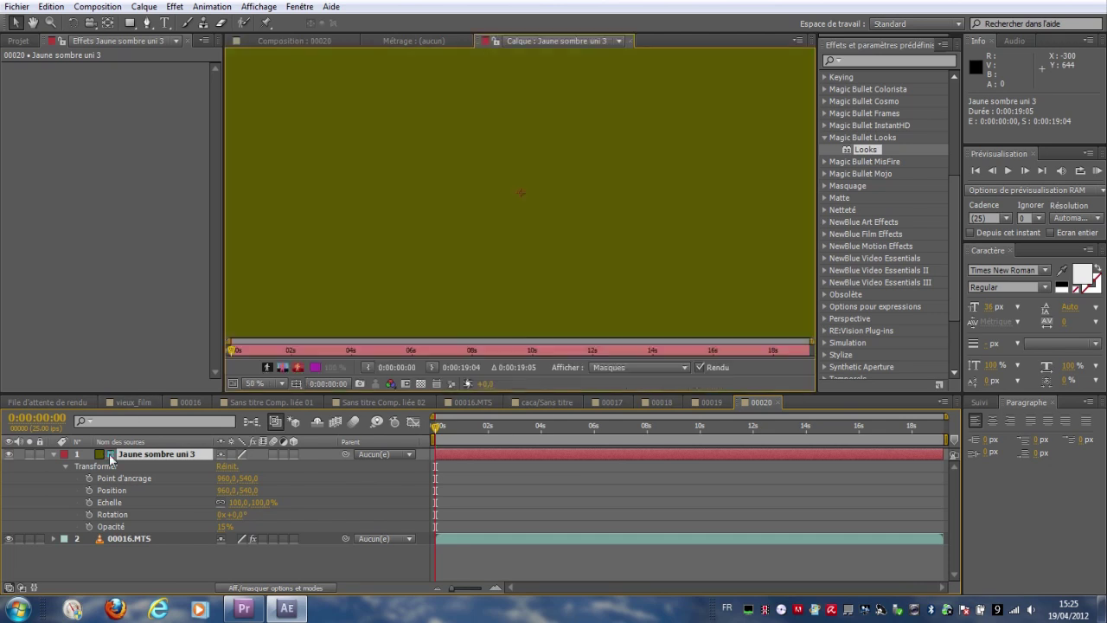
{"action": "left_click", "coordinate": [290, 40]}
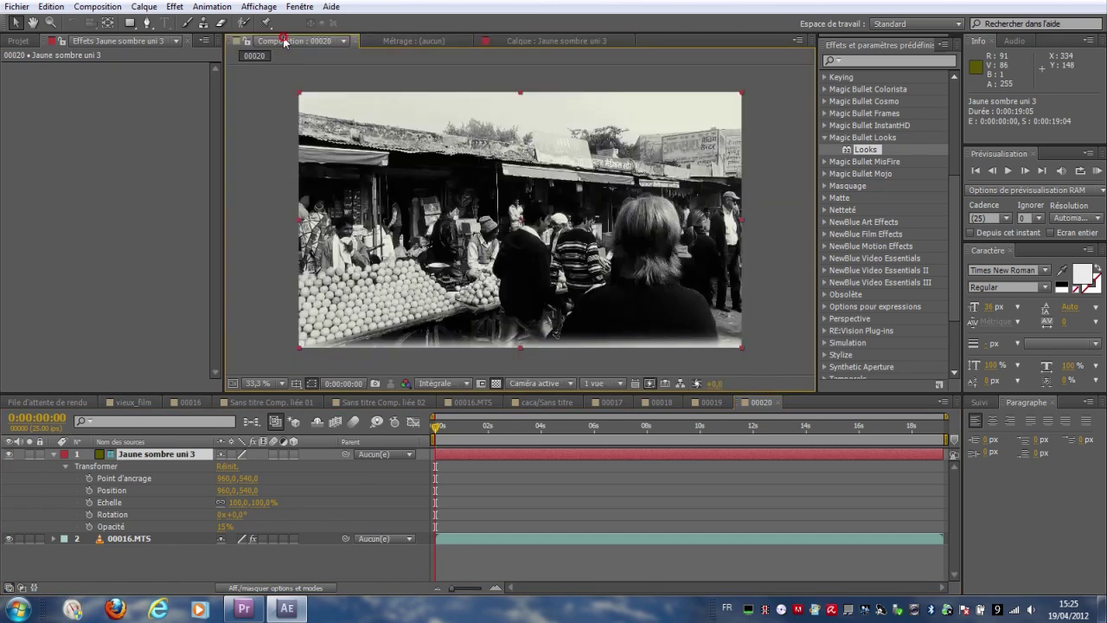
Step: Turn Guide Layer off and return the solid's blending mode to Normal
{"action": "right_click", "coordinate": [157, 452]}
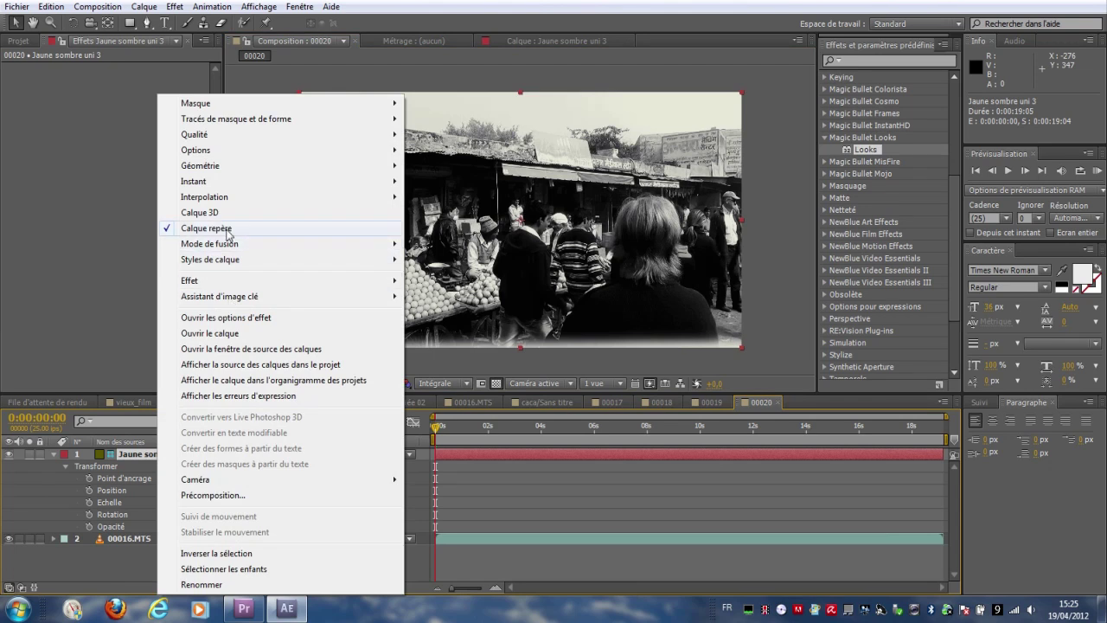
{"action": "left_click", "coordinate": [185, 226]}
{"action": "right_click", "coordinate": [132, 459]}
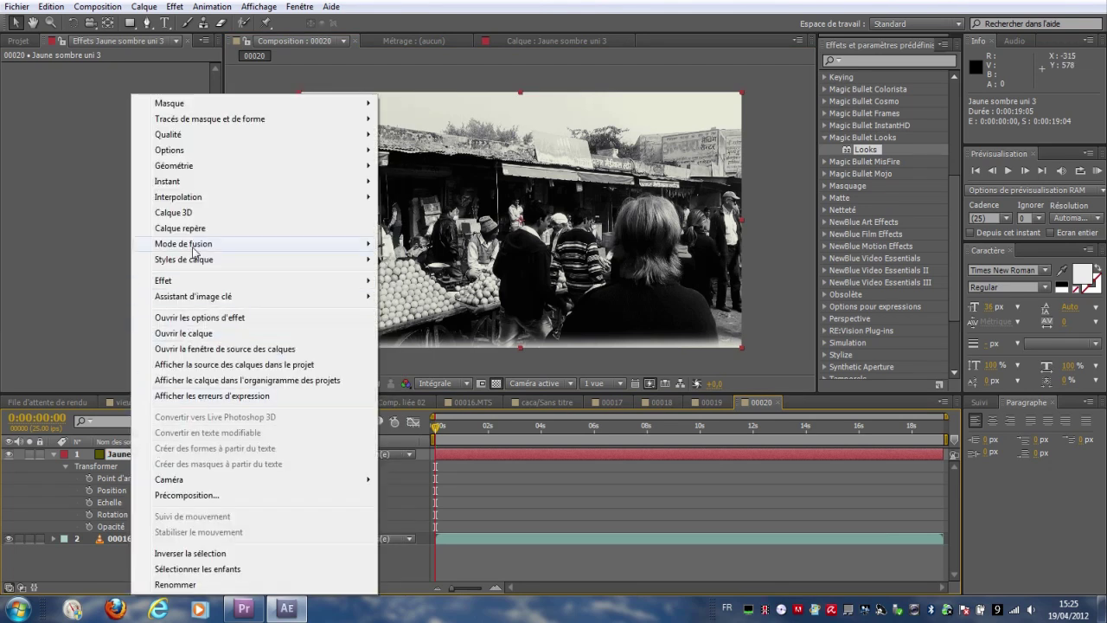
{"action": "mouse_move", "coordinate": [183, 243]}
{"action": "left_click", "coordinate": [415, 98]}
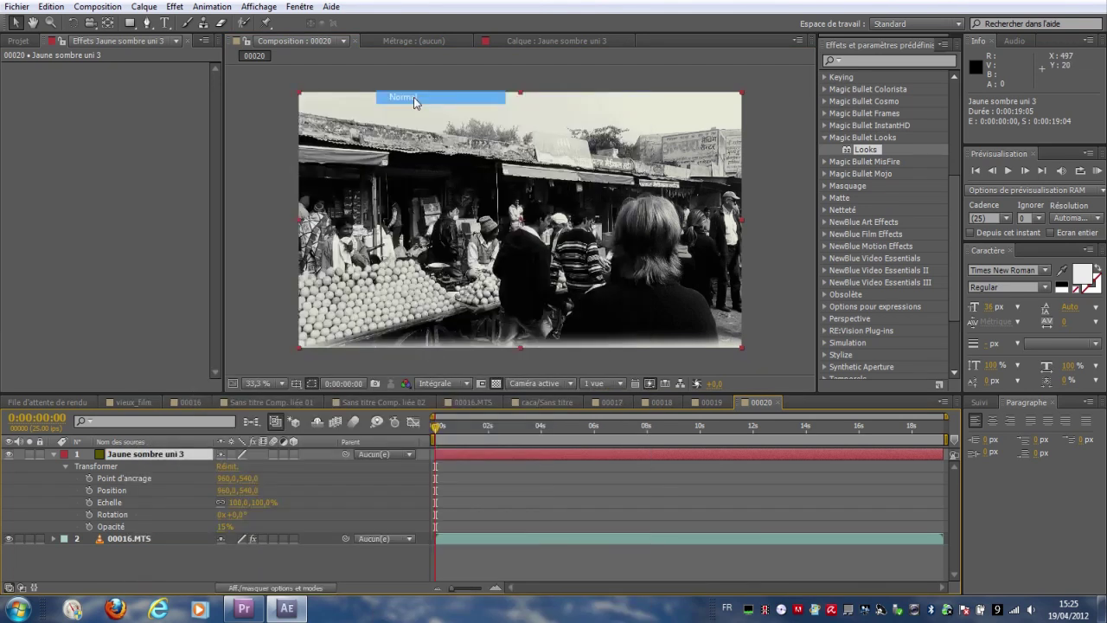
Step: Raise the yellow solid's opacity to 17%
{"action": "key", "text": "alt+shift+t"}
{"action": "left_click_drag", "start_coordinate": [231, 526], "coordinate": [227, 528]}
{"action": "left_click", "coordinate": [228, 528]}
{"action": "type", "text": "17"}
{"action": "key", "text": "Return"}
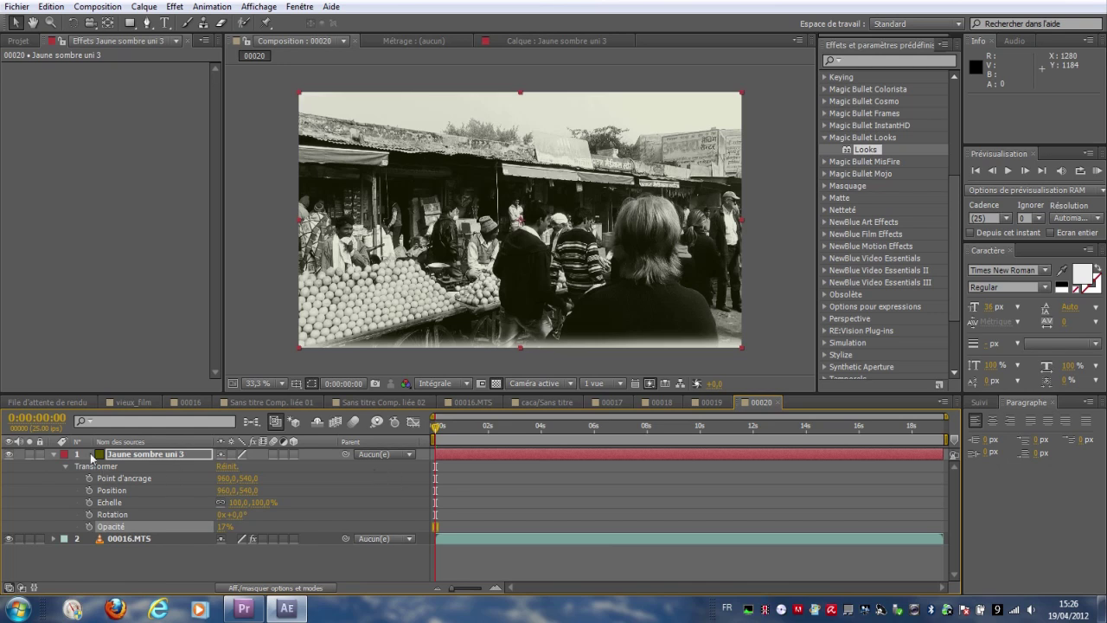
{"action": "left_click", "coordinate": [54, 454]}
{"action": "left_click", "coordinate": [73, 510]}
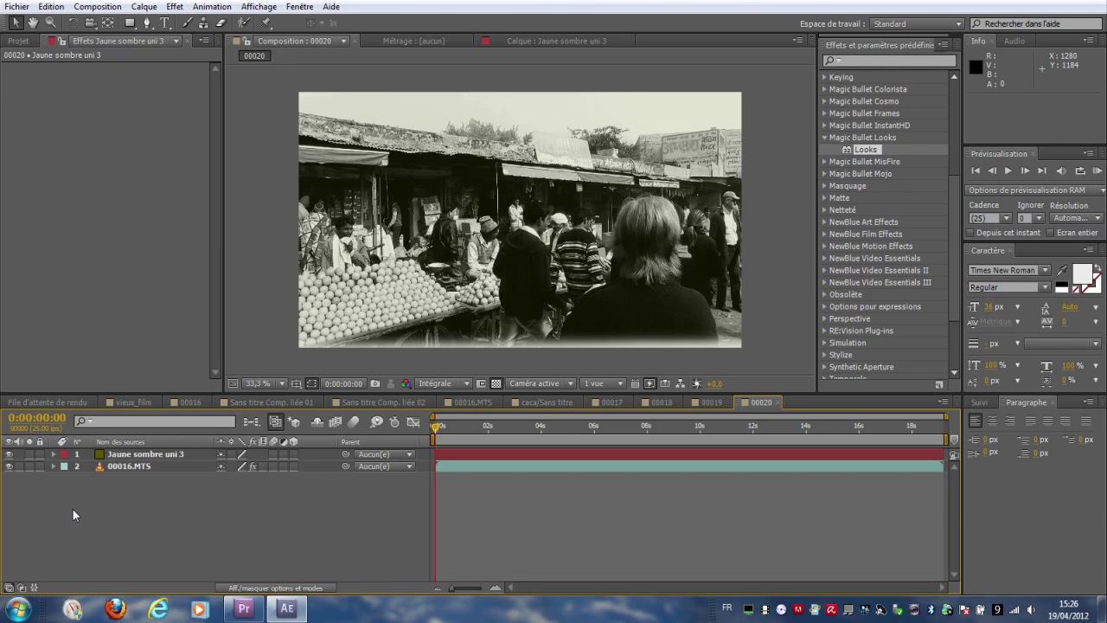
Step: Select the 00016.MTS layer and expand the Magic Bullet MisFire effects list
{"action": "left_click", "coordinate": [161, 467]}
{"action": "left_click", "coordinate": [197, 515]}
{"action": "left_click", "coordinate": [80, 323]}
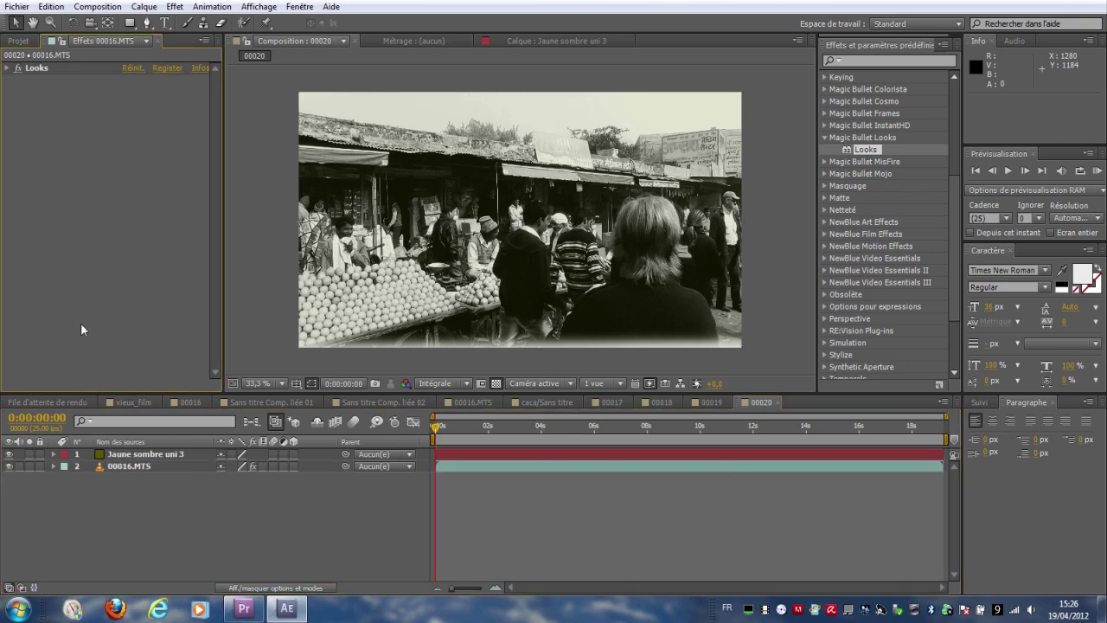
{"action": "left_click", "coordinate": [133, 468]}
{"action": "left_click", "coordinate": [824, 137]}
{"action": "left_click", "coordinate": [824, 149]}
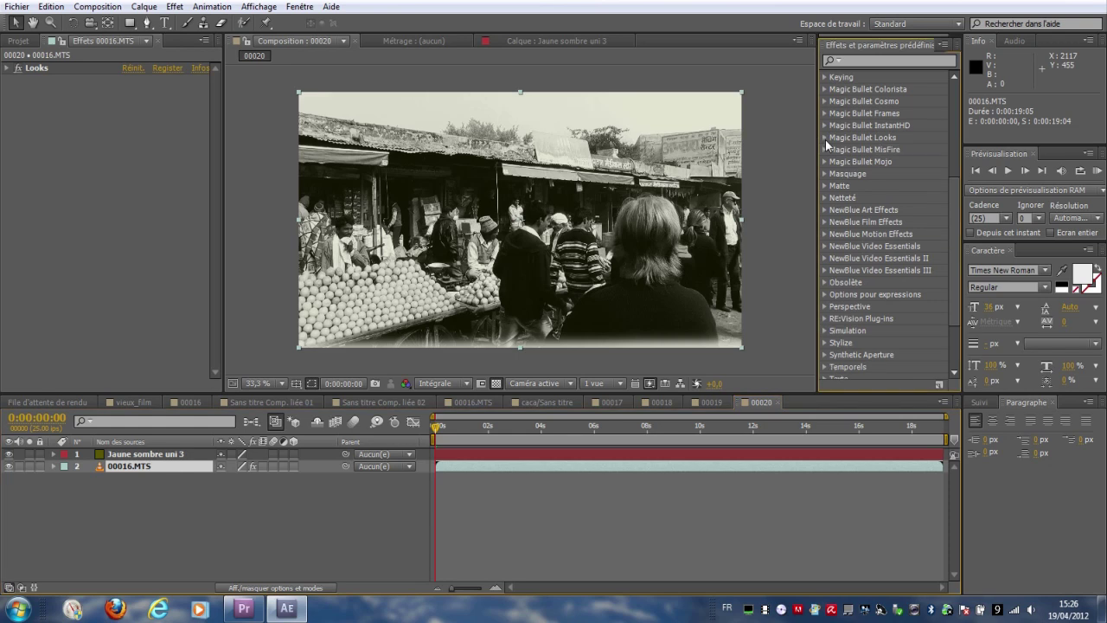
{"action": "scroll", "coordinate": [891, 216], "scroll_direction": "down", "scroll_amount": 2}
{"action": "scroll", "coordinate": [890, 216], "scroll_direction": "down", "scroll_amount": 3}
{"action": "scroll", "coordinate": [908, 199], "scroll_direction": "up", "scroll_amount": 5}
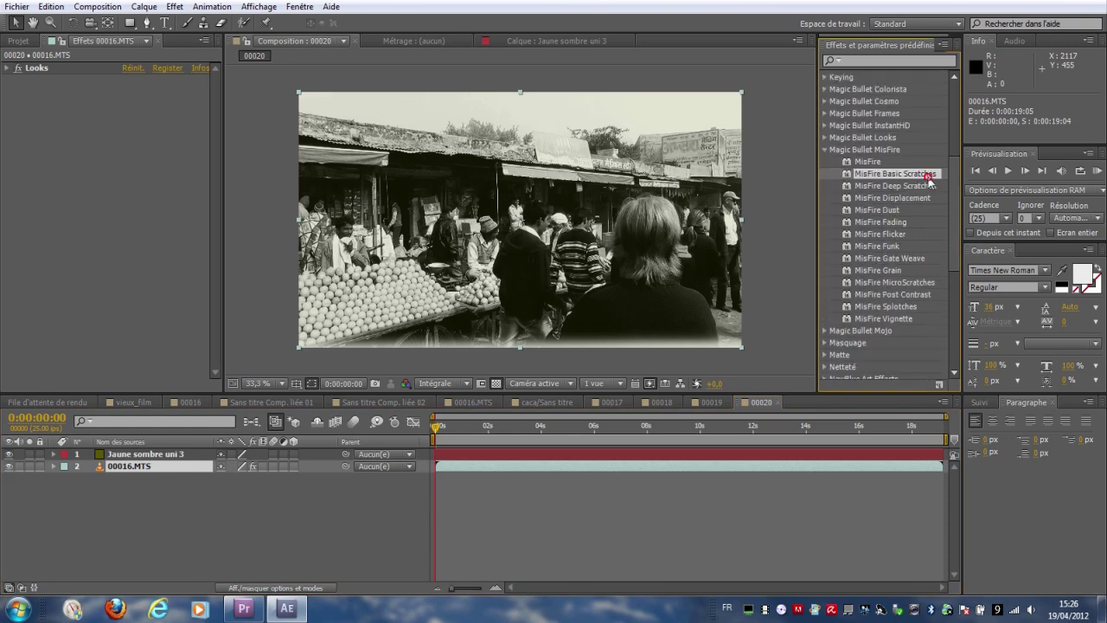
Step: Apply MisFire Flicker to 00016.MTS with the flicker cinematic preset
{"action": "left_click", "coordinate": [868, 163]}
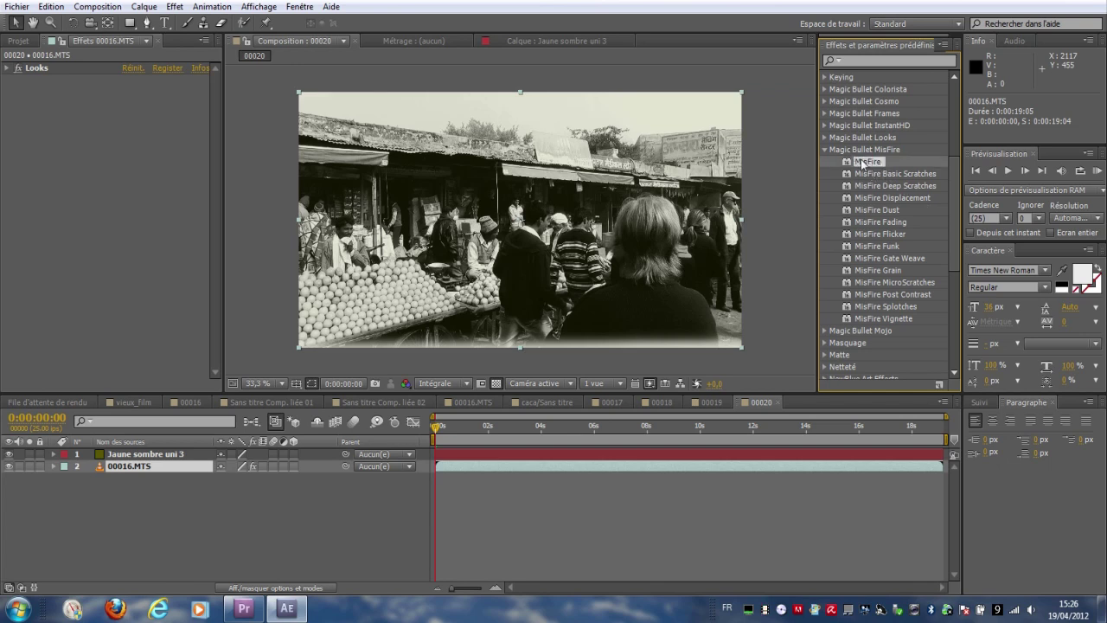
{"action": "left_click_drag", "start_coordinate": [917, 320], "coordinate": [860, 176]}
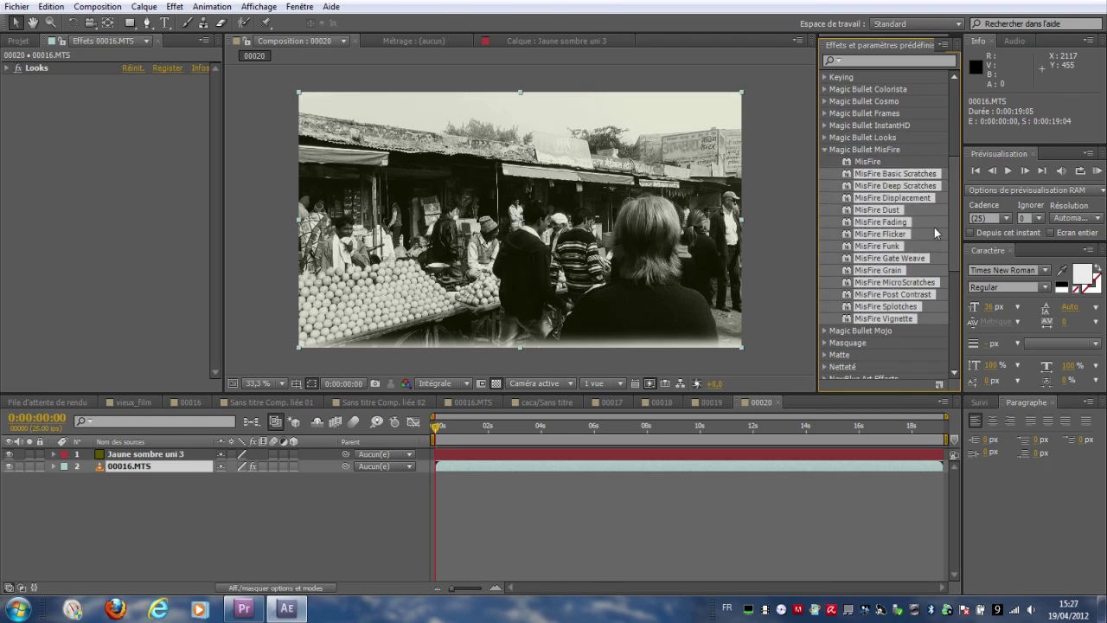
{"action": "left_click", "coordinate": [926, 252]}
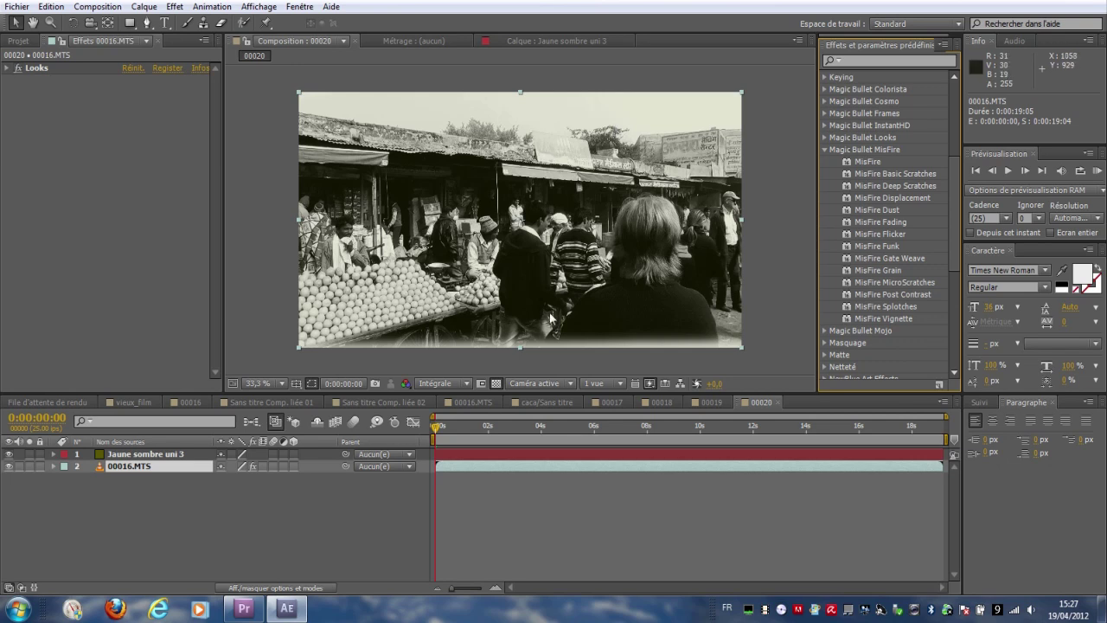
{"action": "left_click", "coordinate": [914, 197]}
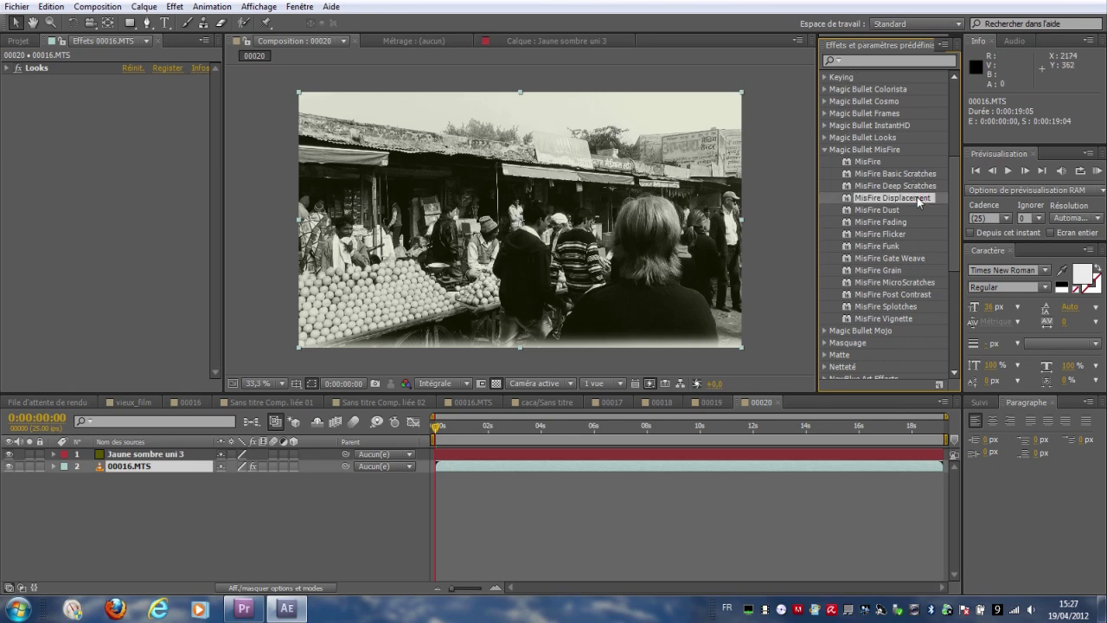
{"action": "left_click", "coordinate": [907, 235]}
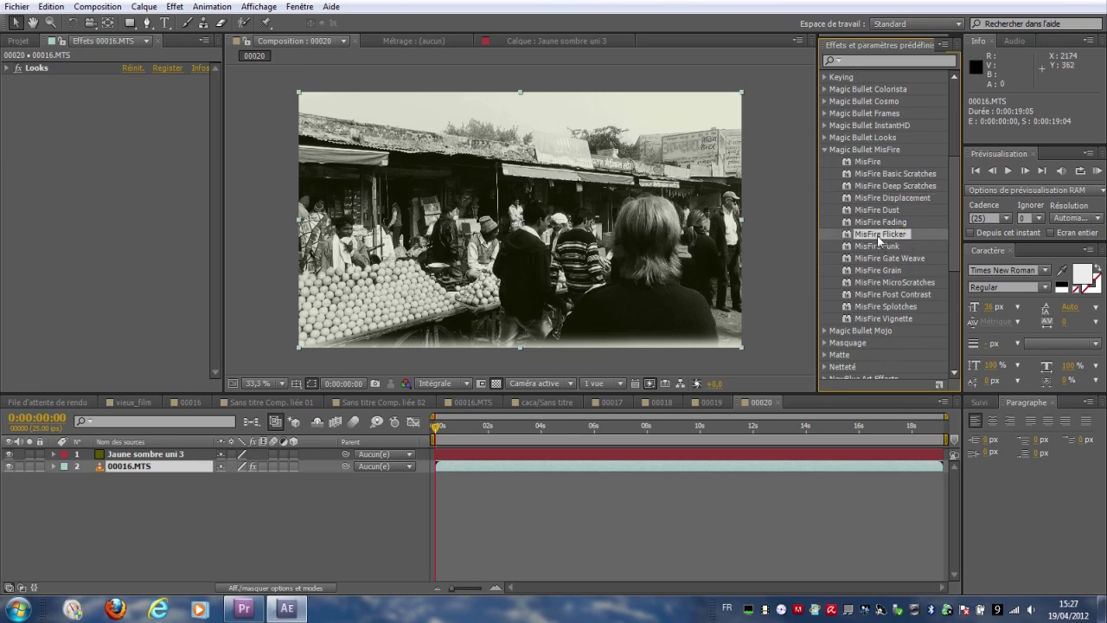
{"action": "left_click_drag", "start_coordinate": [888, 243], "coordinate": [134, 469]}
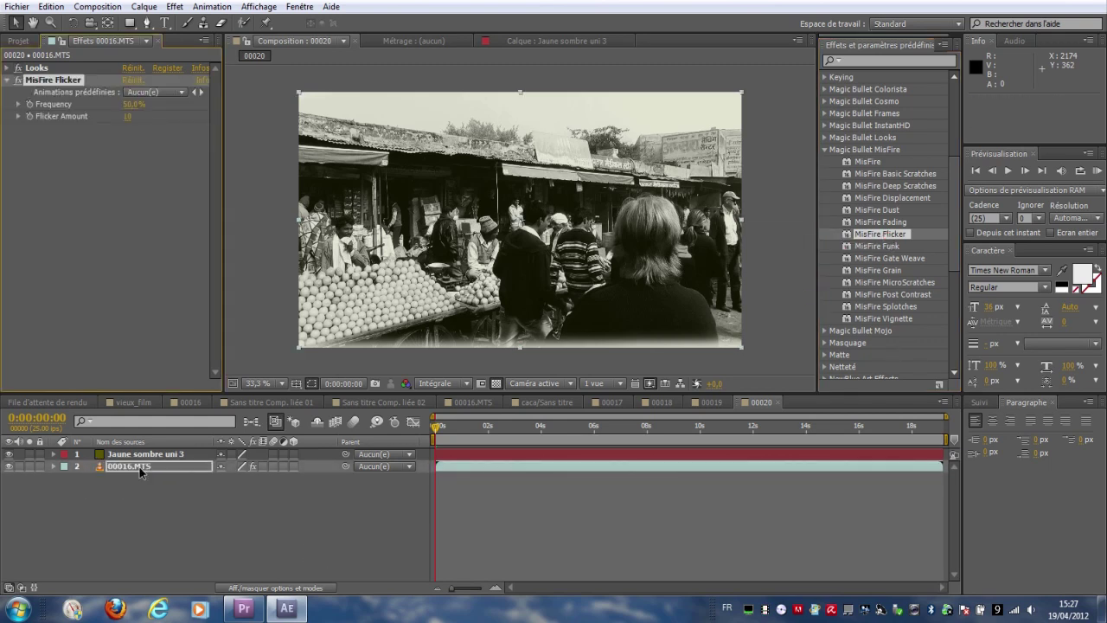
{"action": "left_click", "coordinate": [153, 92]}
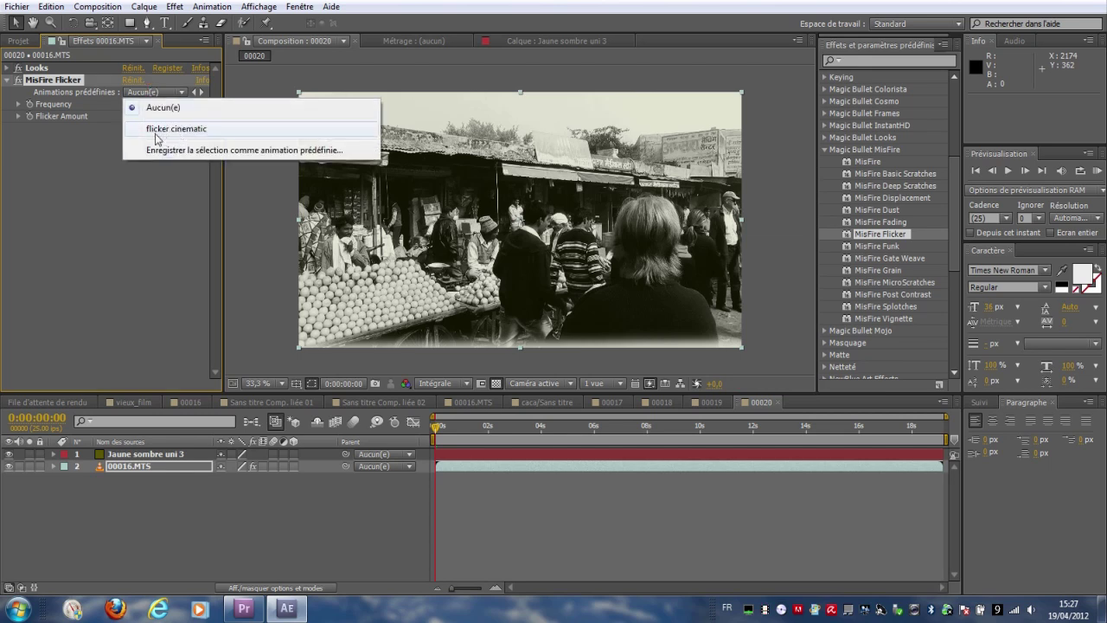
{"action": "left_click", "coordinate": [150, 131]}
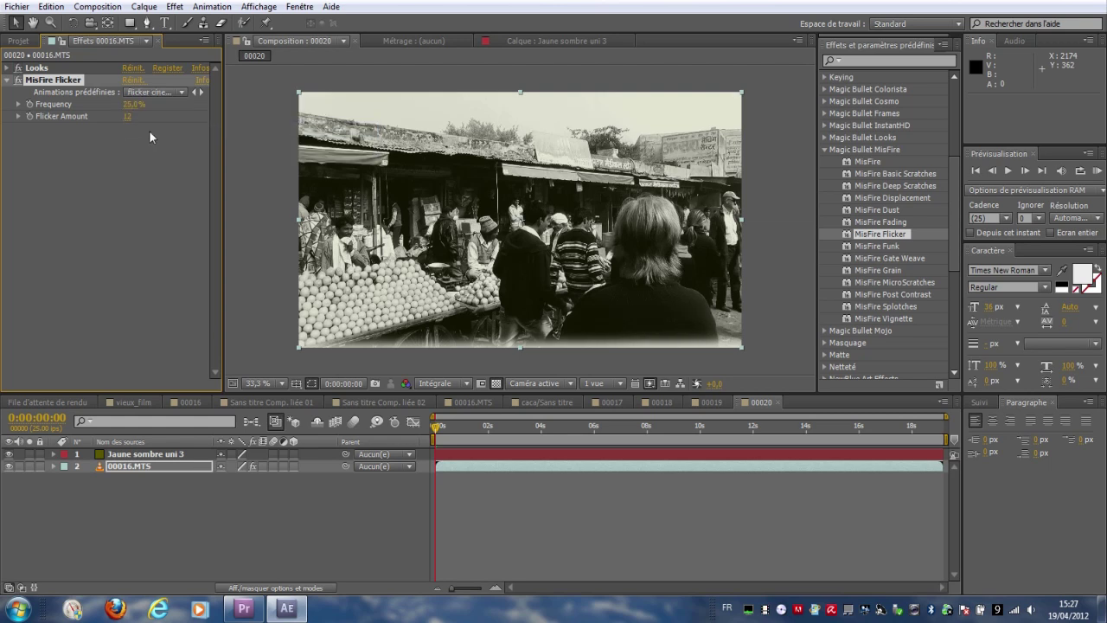
Step: Change MisFire Flicker's Flicker Amount from 12 to 18
{"action": "left_click", "coordinate": [6, 68]}
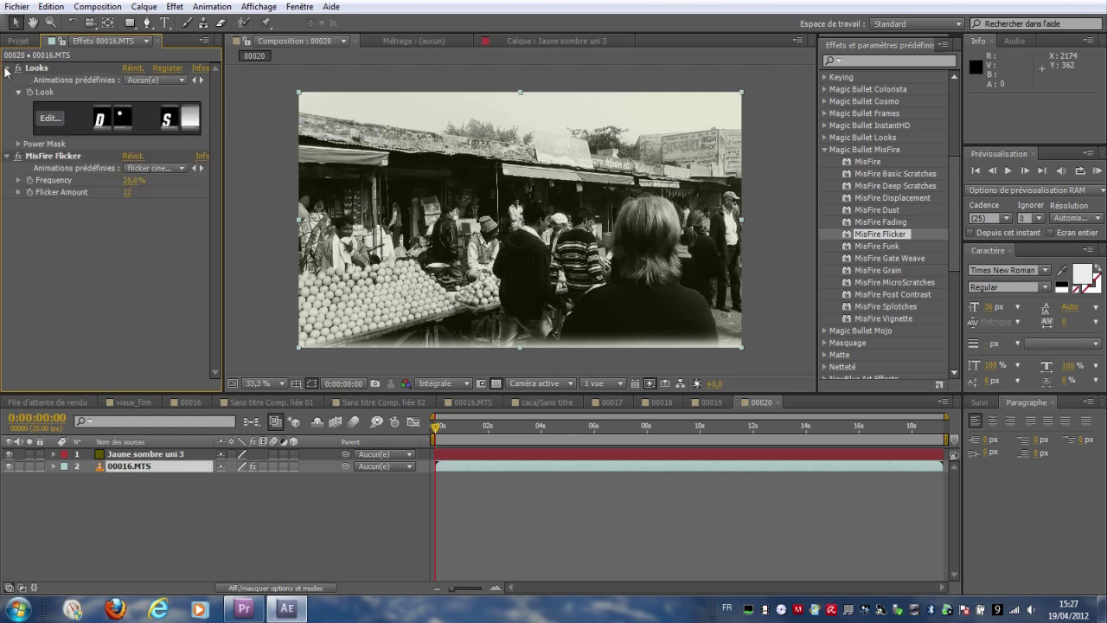
{"action": "left_click", "coordinate": [7, 67]}
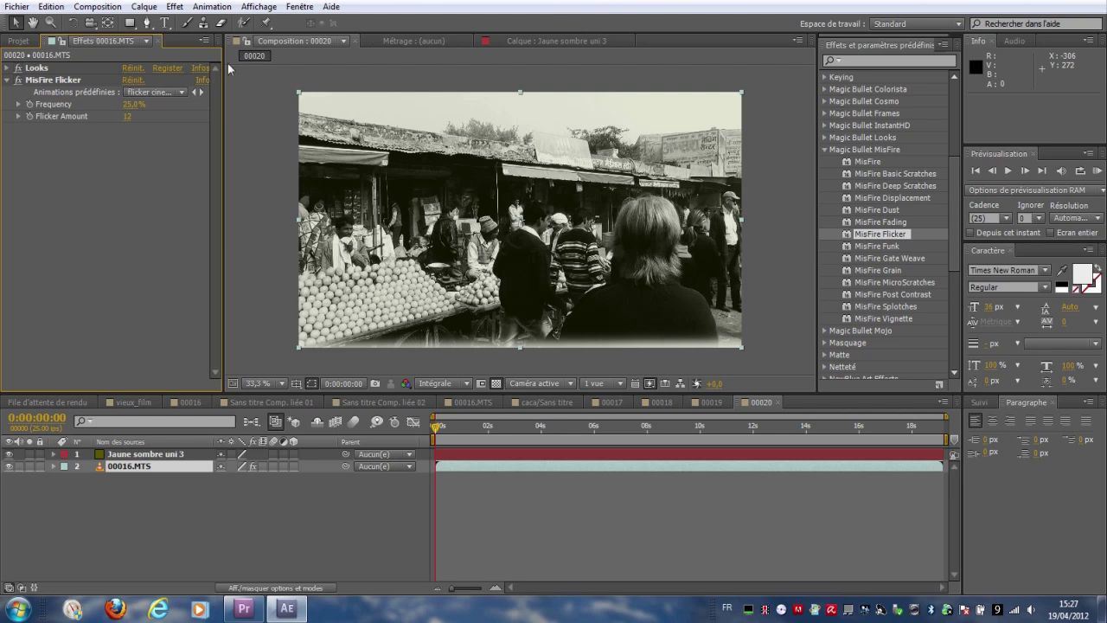
{"action": "left_click", "coordinate": [128, 125]}
{"action": "left_click", "coordinate": [130, 128]}
{"action": "type", "text": "18"}
{"action": "key", "text": "Return"}
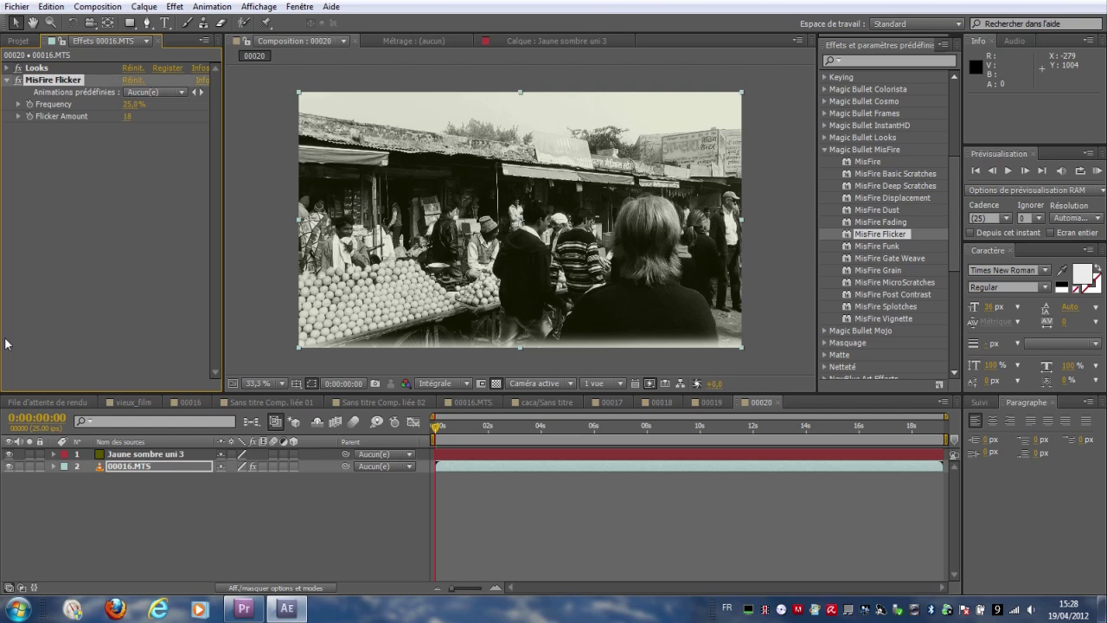
{"action": "left_click", "coordinate": [5, 343]}
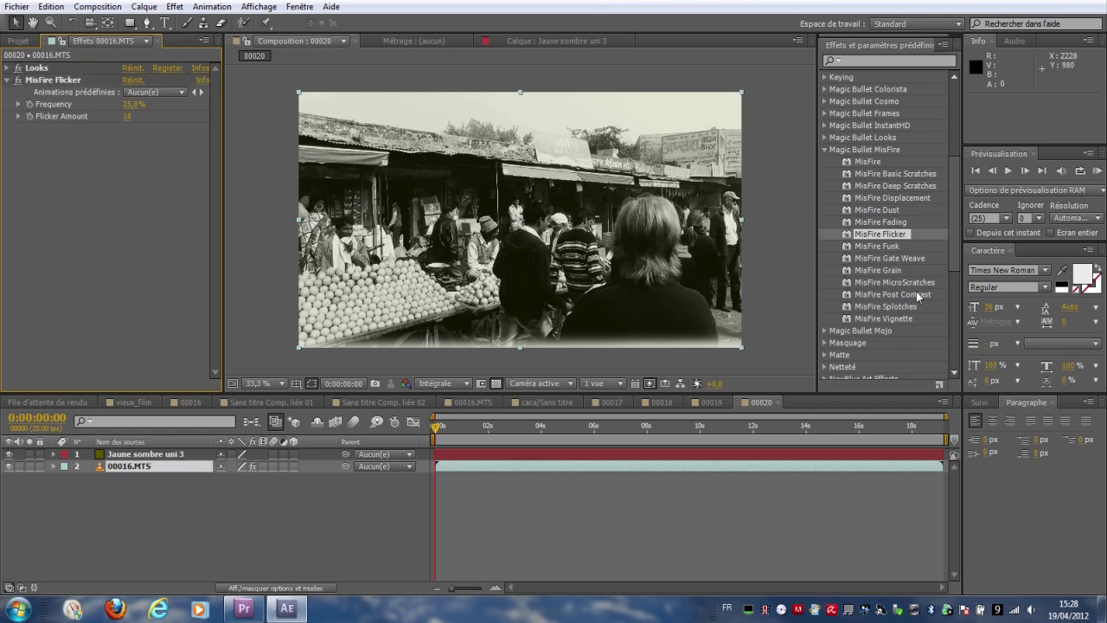
Step: Apply MisFire Deep Scratches to 00016.MTS and set Maximum Duration to 150
{"action": "left_click", "coordinate": [919, 185]}
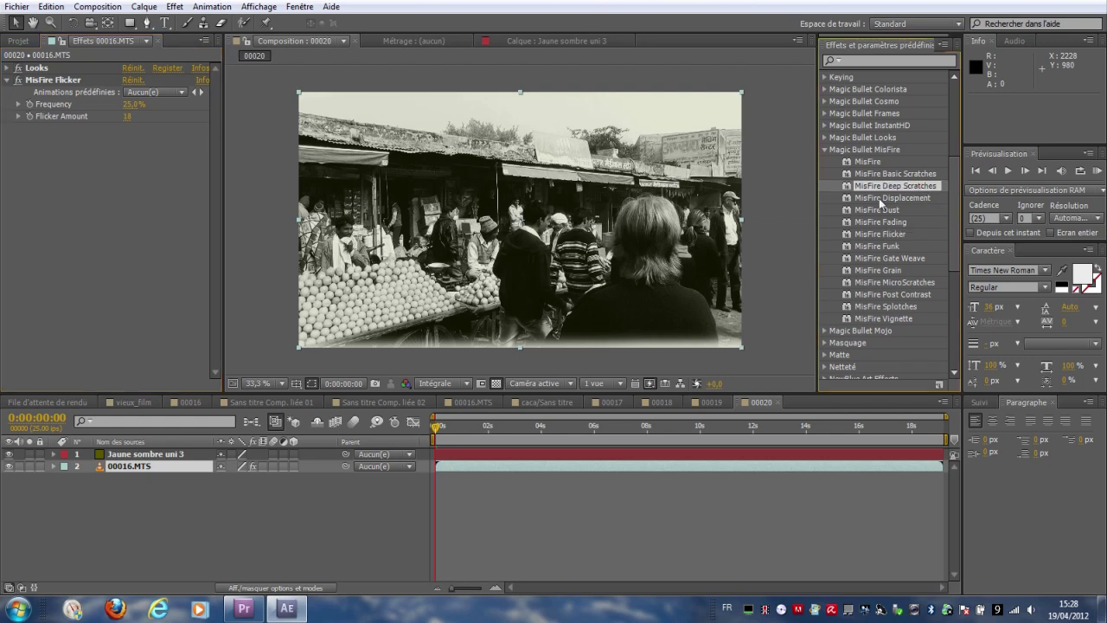
{"action": "mouse_move", "coordinate": [918, 192]}
{"action": "left_mouse_down"}
{"action": "mouse_move", "coordinate": [75, 163]}
{"action": "mouse_move", "coordinate": [119, 171]}
{"action": "left_mouse_up"}
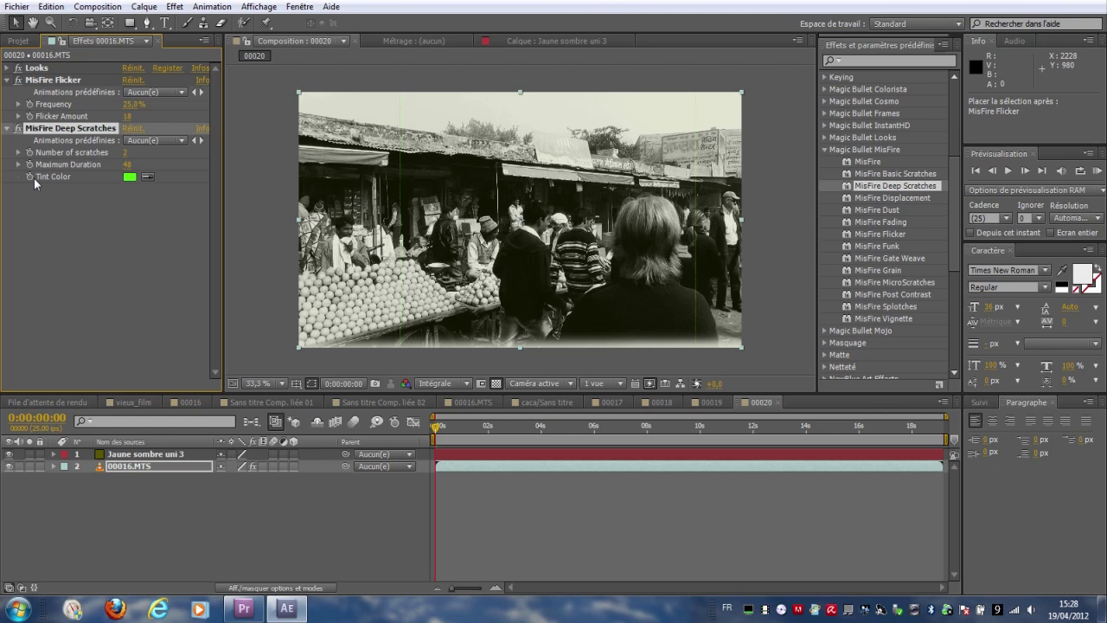
{"action": "left_click", "coordinate": [127, 165]}
{"action": "type", "text": "150"}
{"action": "key", "text": "Return"}
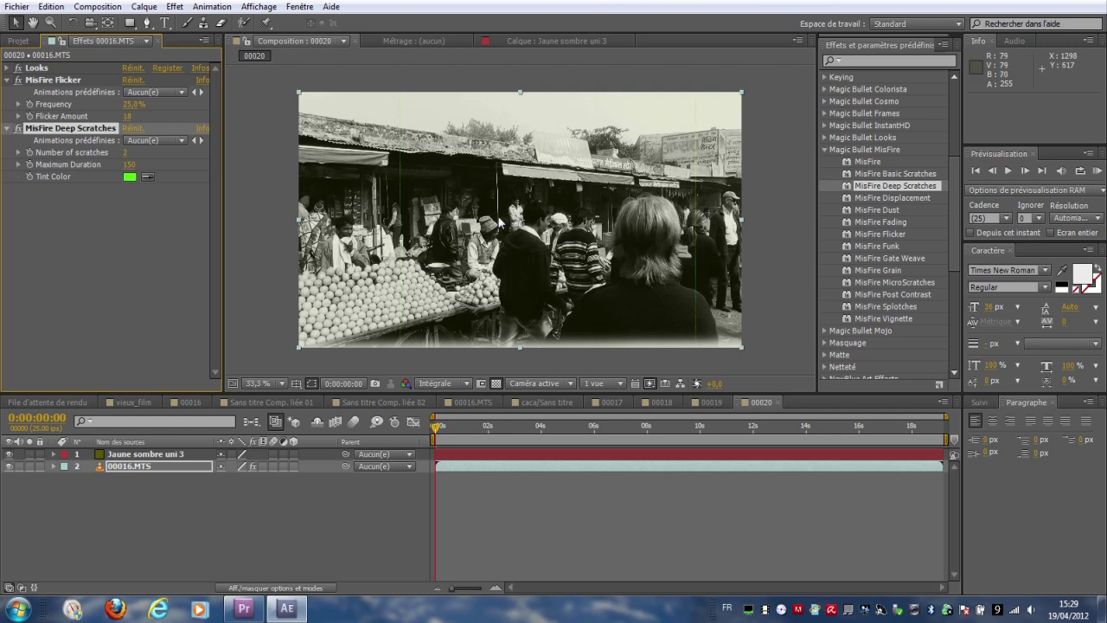
Step: Set the Deep Scratches Tint Color to dark grey 495046
{"action": "left_click", "coordinate": [128, 177]}
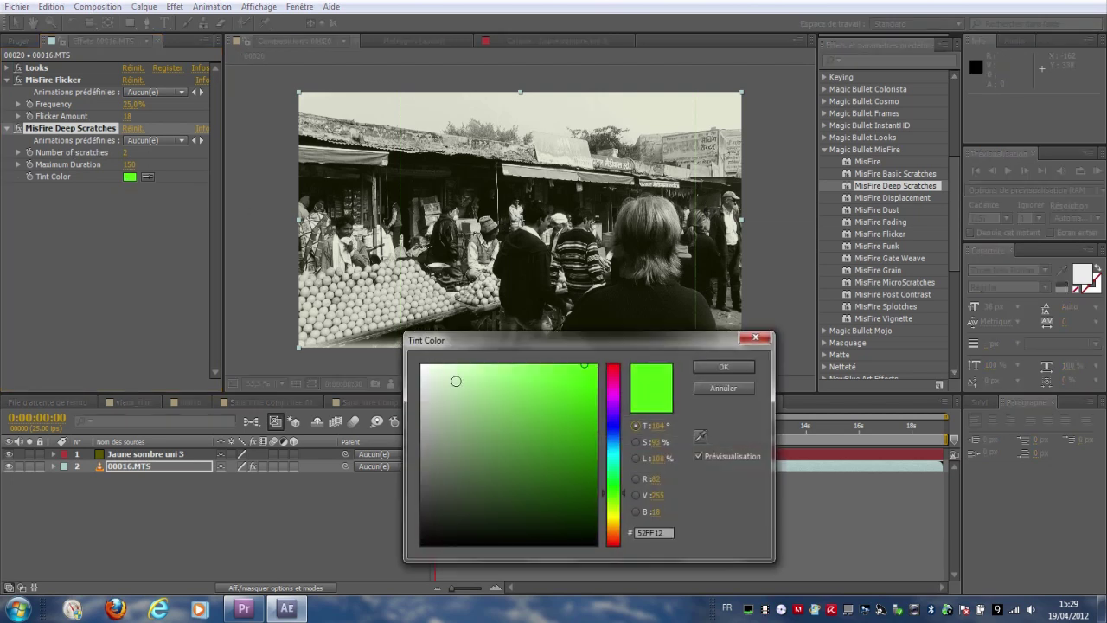
{"action": "left_click_drag", "start_coordinate": [456, 381], "coordinate": [389, 320]}
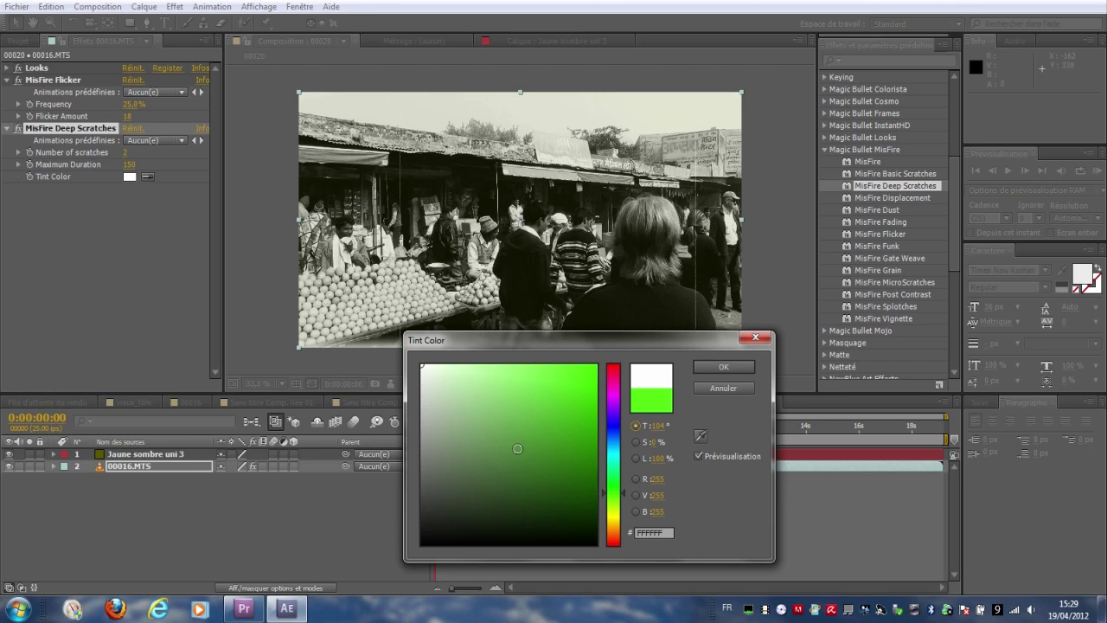
{"action": "mouse_move", "coordinate": [449, 503]}
{"action": "left_mouse_down"}
{"action": "mouse_move", "coordinate": [373, 577]}
{"action": "mouse_move", "coordinate": [357, 318]}
{"action": "left_mouse_up"}
{"action": "mouse_move", "coordinate": [356, 319]}
{"action": "left_mouse_down"}
{"action": "mouse_move", "coordinate": [321, 618]}
{"action": "mouse_move", "coordinate": [419, 421]}
{"action": "mouse_move", "coordinate": [434, 423]}
{"action": "mouse_move", "coordinate": [427, 515]}
{"action": "left_mouse_up"}
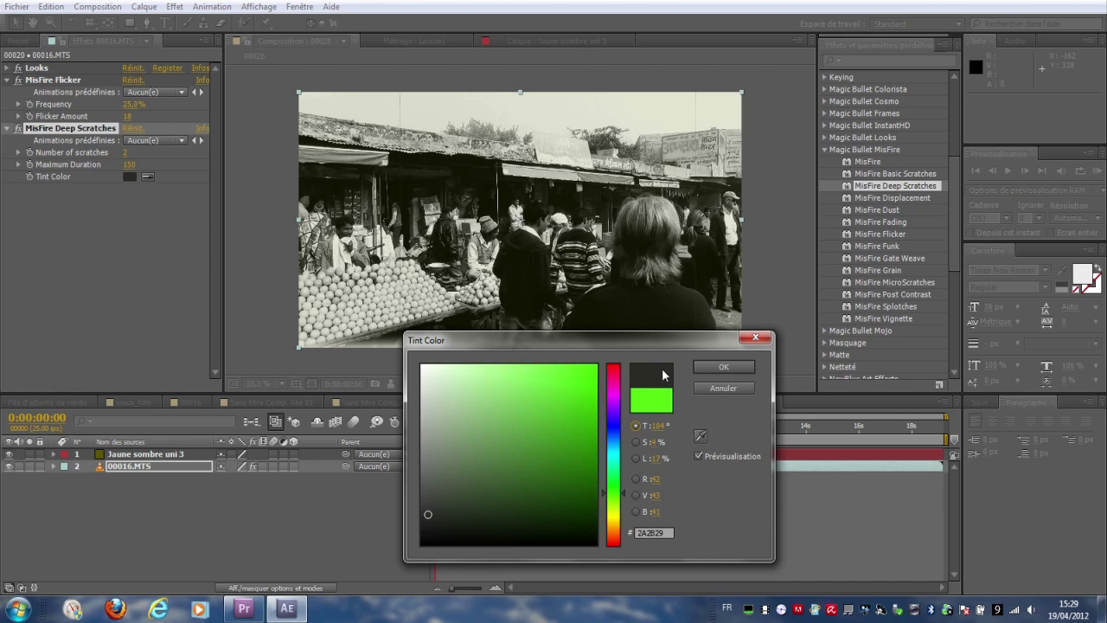
{"action": "mouse_move", "coordinate": [439, 504]}
{"action": "left_mouse_down"}
{"action": "mouse_move", "coordinate": [430, 489]}
{"action": "mouse_move", "coordinate": [448, 488]}
{"action": "left_mouse_up"}
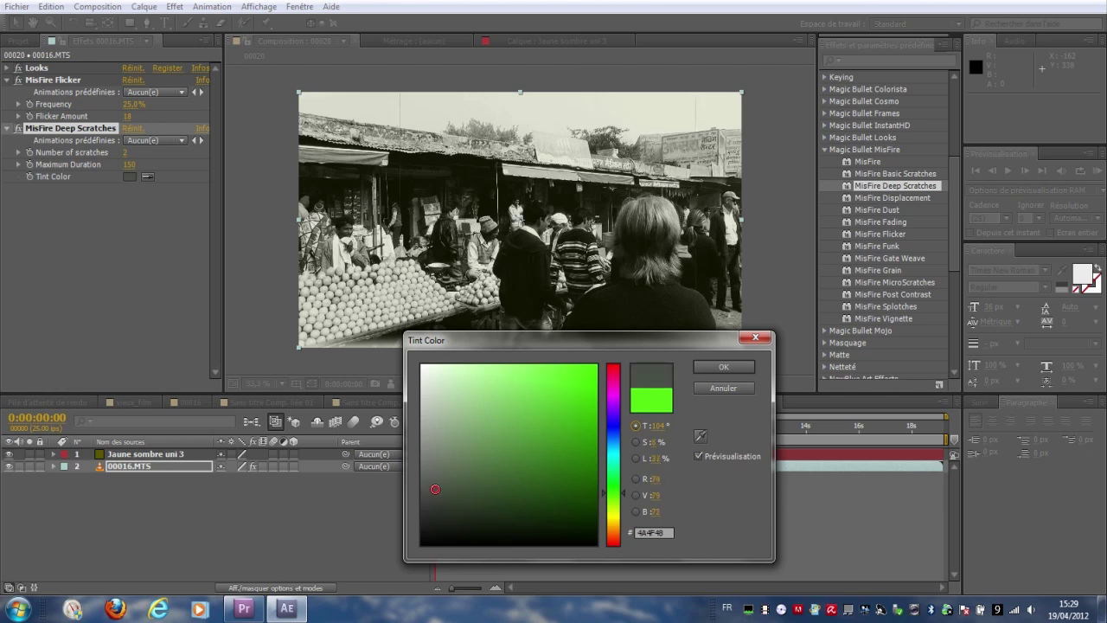
{"action": "left_click", "coordinate": [706, 366]}
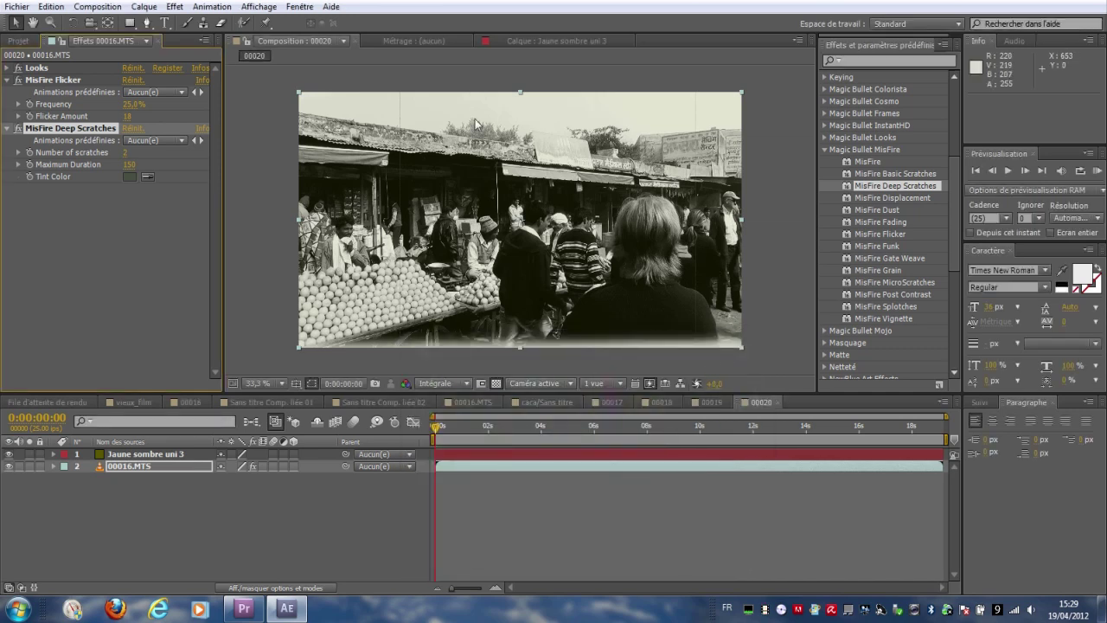
{"action": "left_click", "coordinate": [97, 279]}
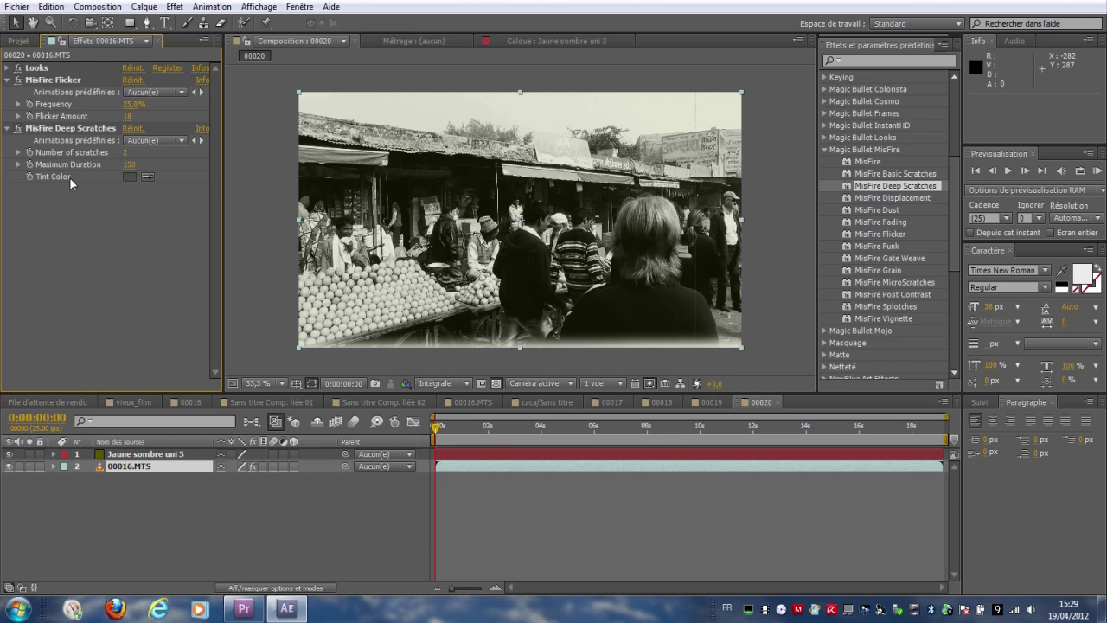
Step: Check Deep Scratches' Number of scratches, leaving it at 2
{"action": "left_click", "coordinate": [88, 130]}
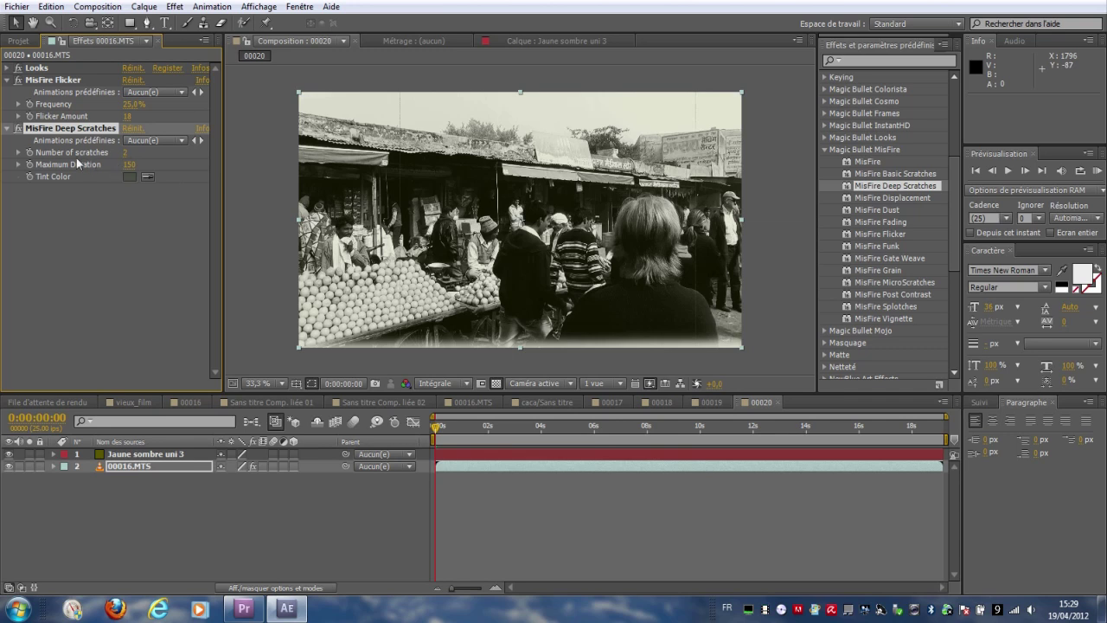
{"action": "left_click", "coordinate": [130, 152]}
{"action": "left_click_drag", "start_coordinate": [134, 152], "coordinate": [123, 152]}
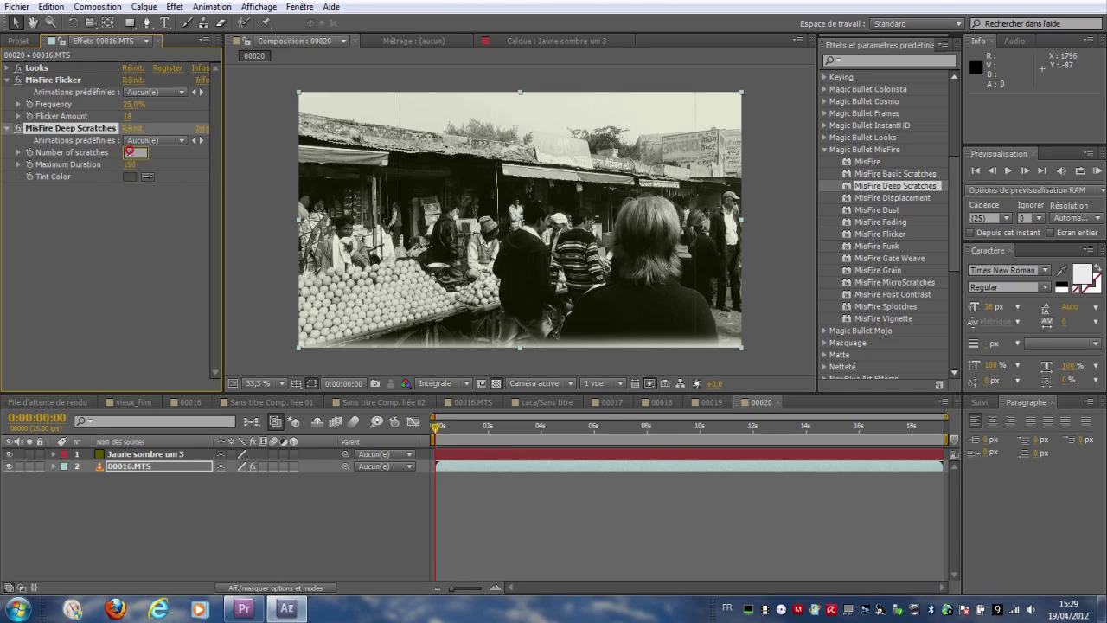
{"action": "left_click", "coordinate": [80, 205]}
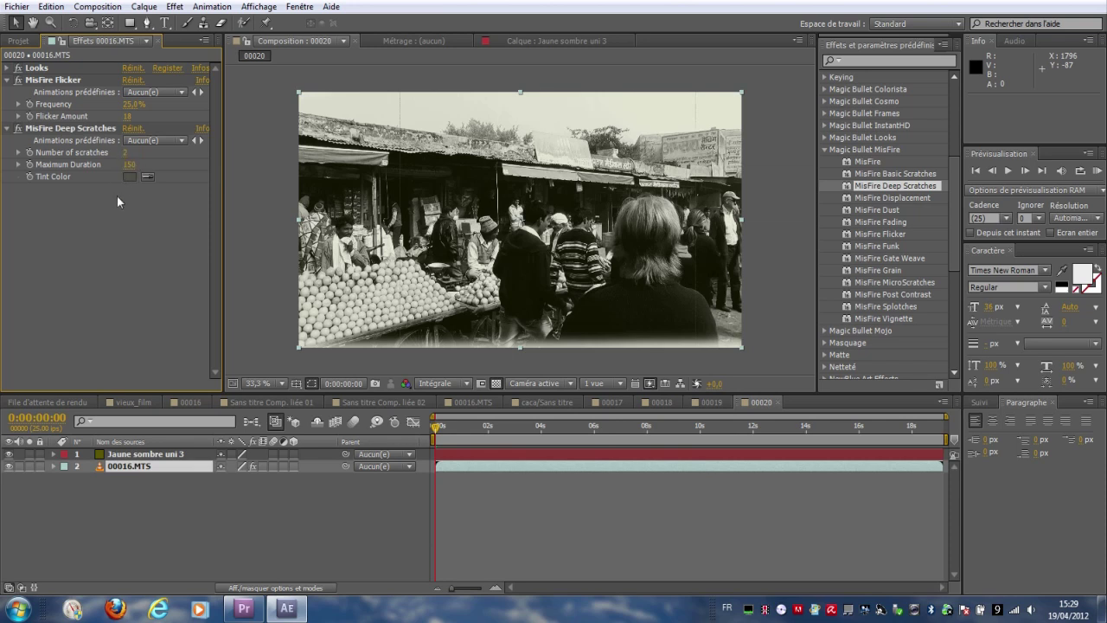
Step: Collapse MisFire Flicker and open the Deep Scratches Animations prédéfinies dropdown
{"action": "left_click", "coordinate": [6, 79]}
{"action": "left_click", "coordinate": [6, 92]}
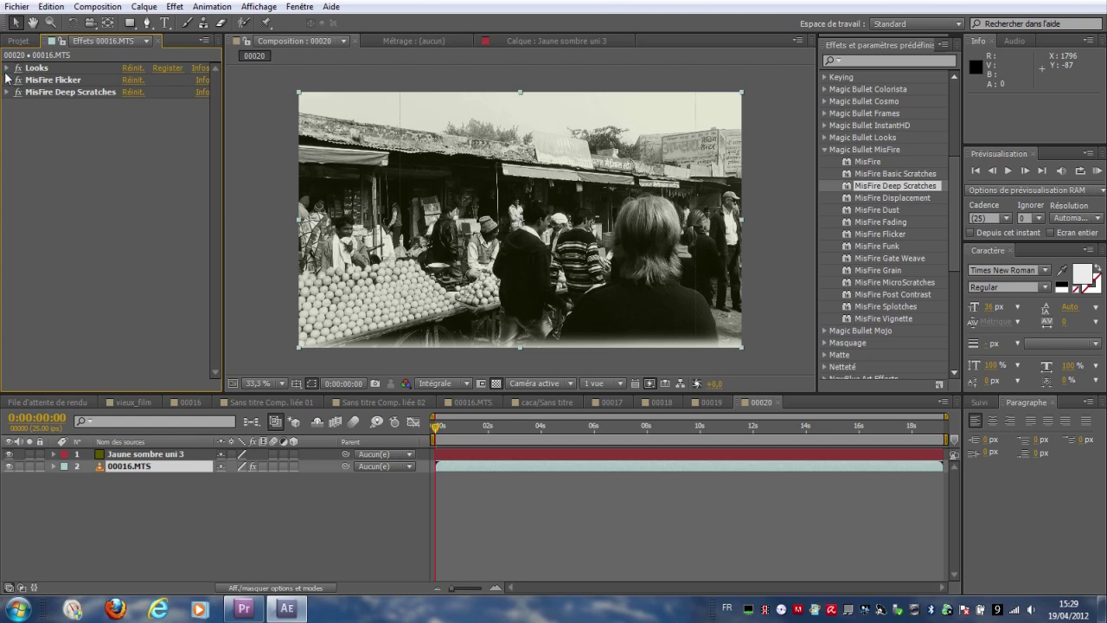
{"action": "left_click", "coordinate": [6, 92]}
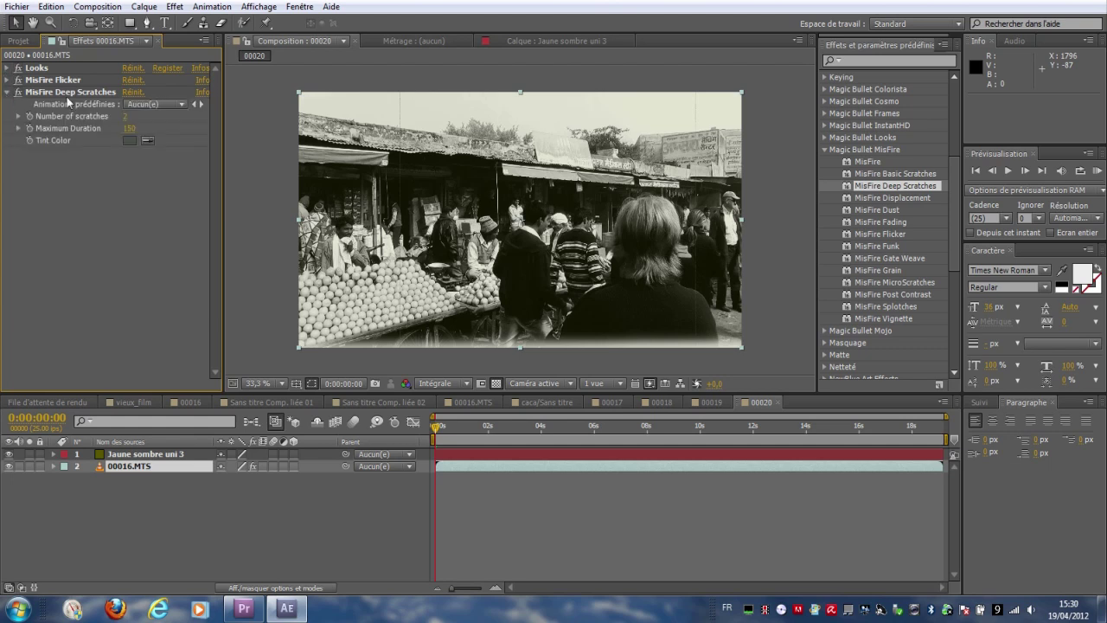
{"action": "left_click", "coordinate": [143, 104]}
{"action": "left_click", "coordinate": [152, 107]}
{"action": "left_click", "coordinate": [165, 104]}
{"action": "left_click", "coordinate": [83, 113]}
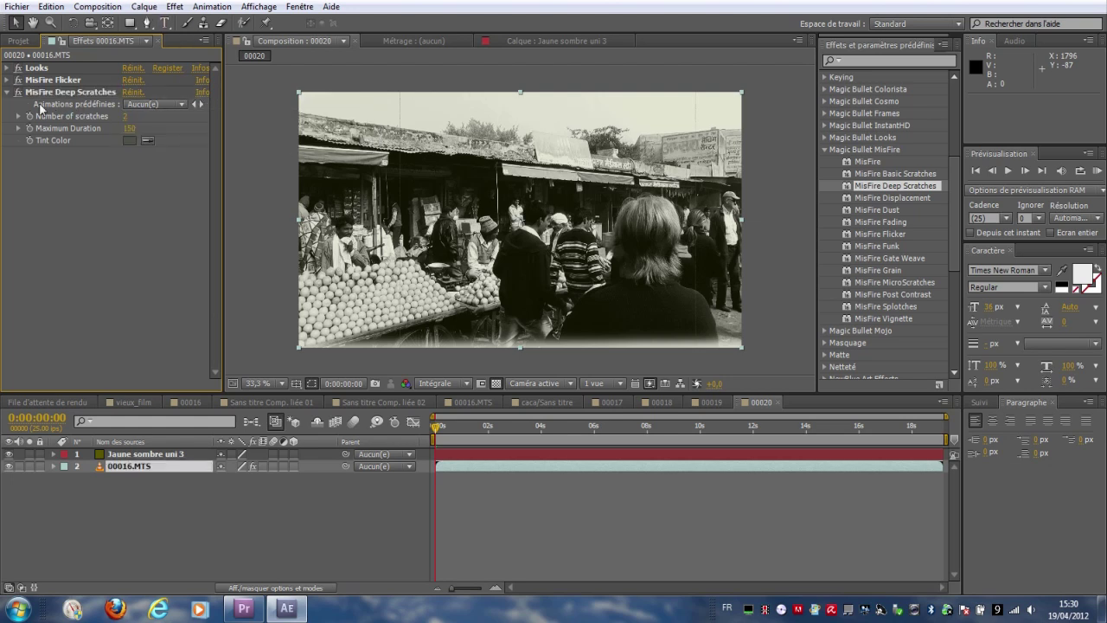
{"action": "left_click", "coordinate": [128, 103]}
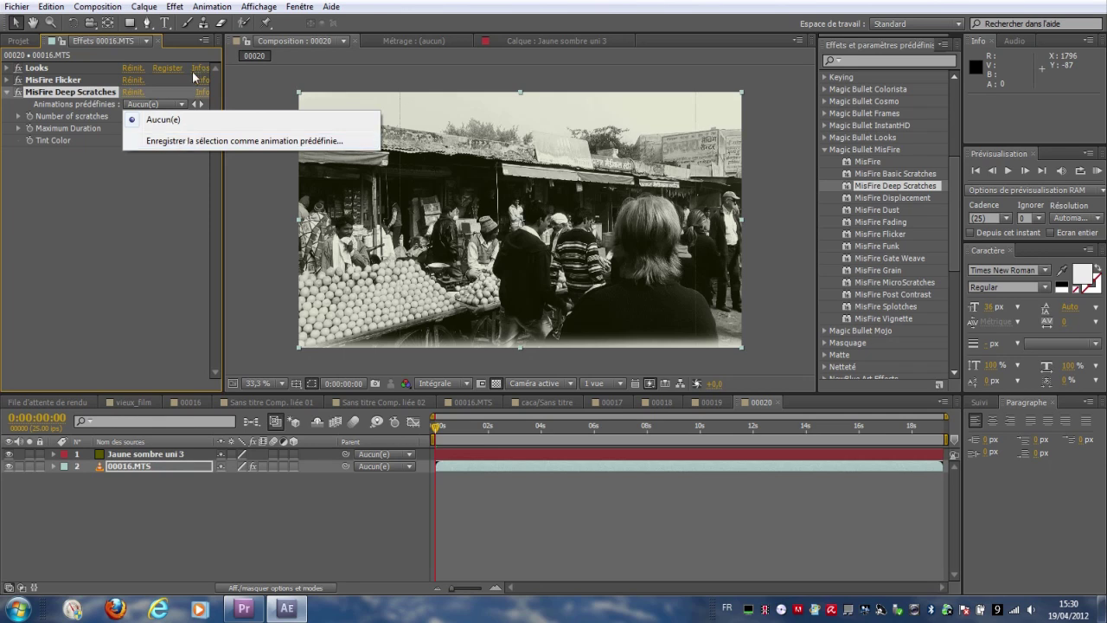
Step: Save the Deep Scratches settings as preset rayures_old_movie in a new old_movie_pack folder
{"action": "left_click", "coordinate": [169, 142]}
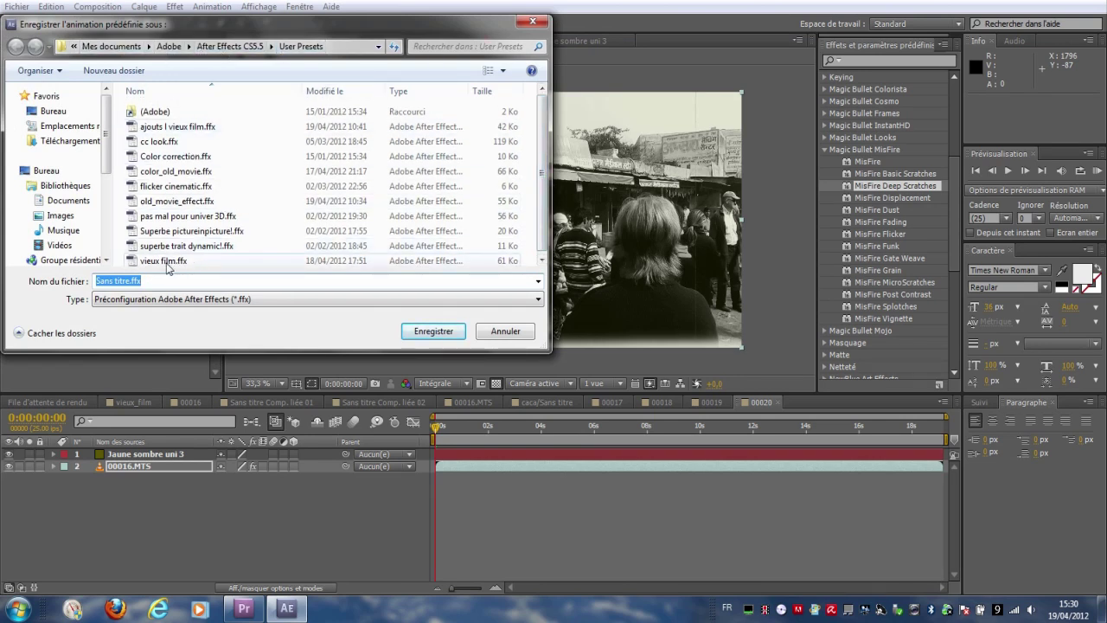
{"action": "left_click_drag", "start_coordinate": [157, 280], "coordinate": [92, 282]}
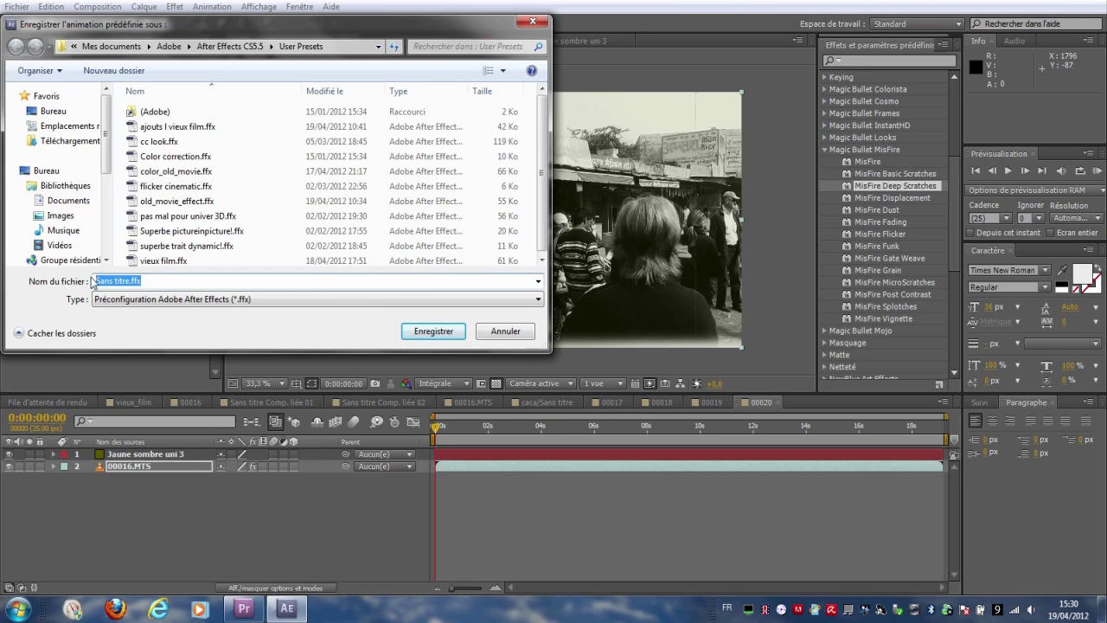
{"action": "key", "text": "BackSpace"}
{"action": "type", "text": "yures_olld_movie"}
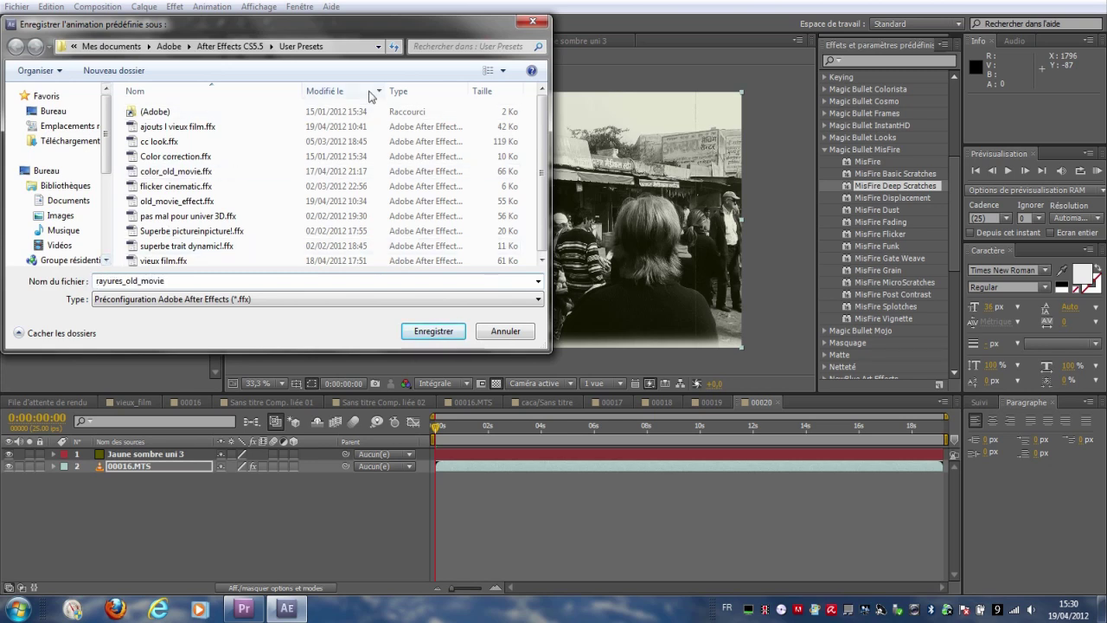
{"action": "left_click", "coordinate": [122, 69]}
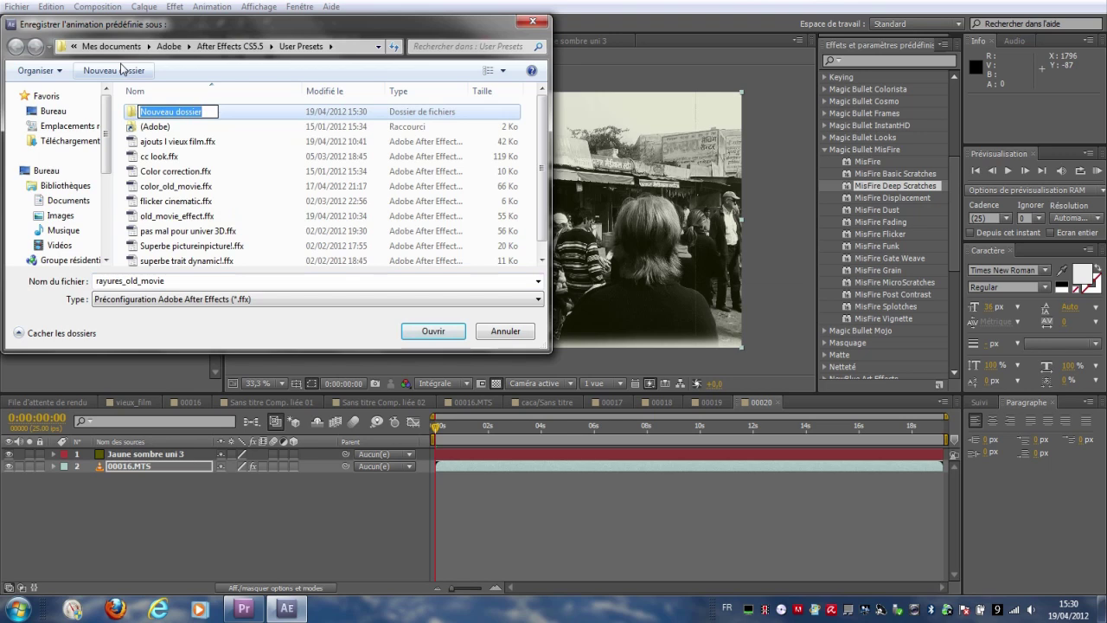
{"action": "type", "text": "old_movie_pack"}
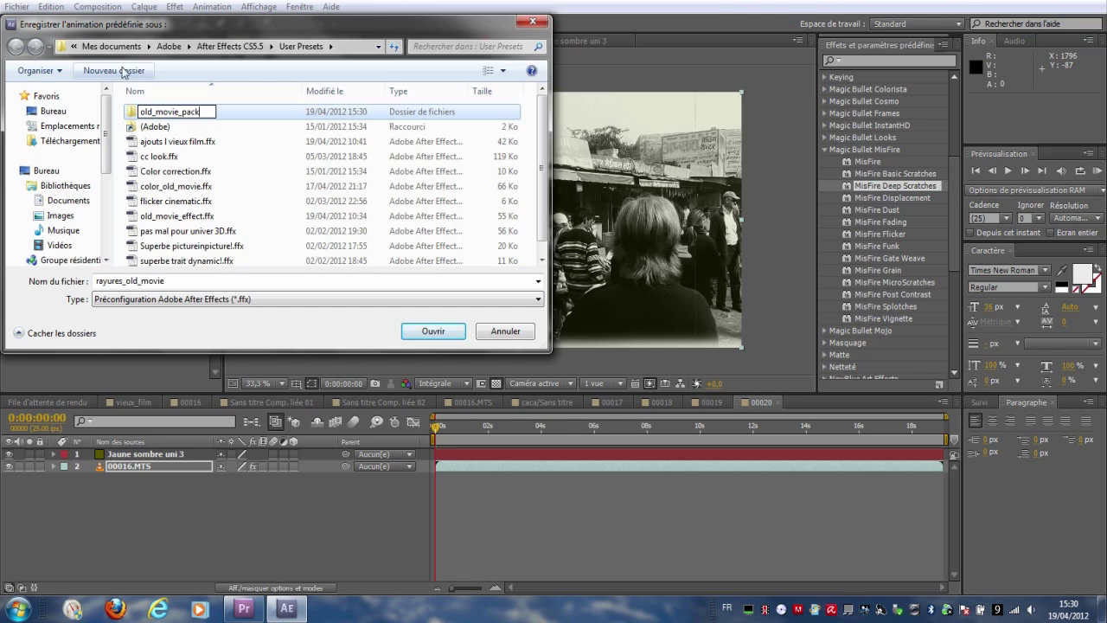
{"action": "left_click", "coordinate": [148, 113]}
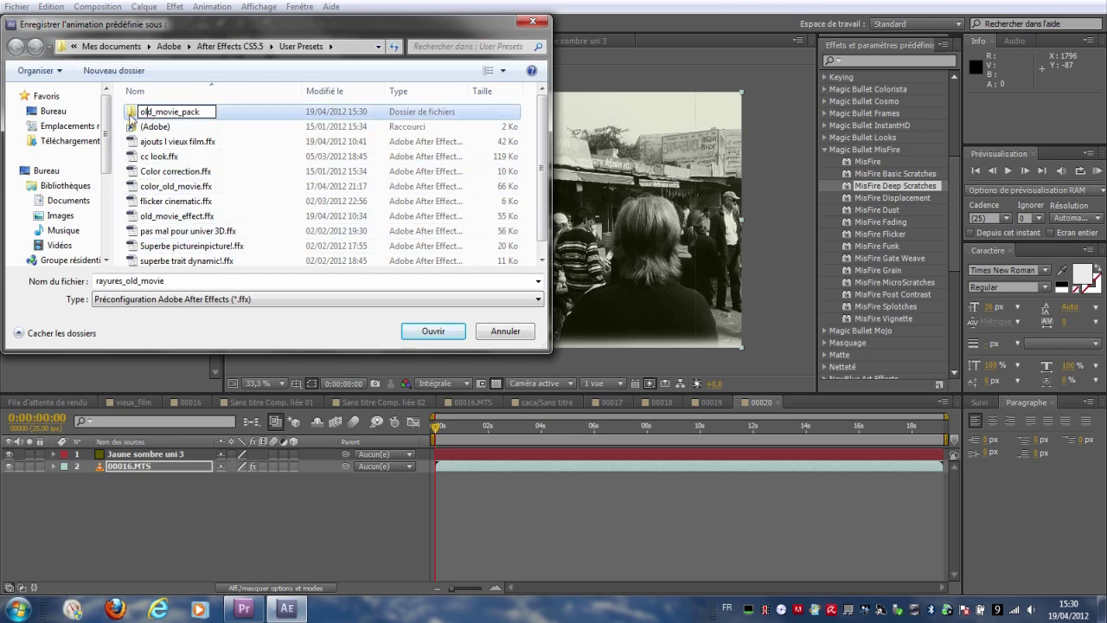
{"action": "double_click", "coordinate": [128, 115]}
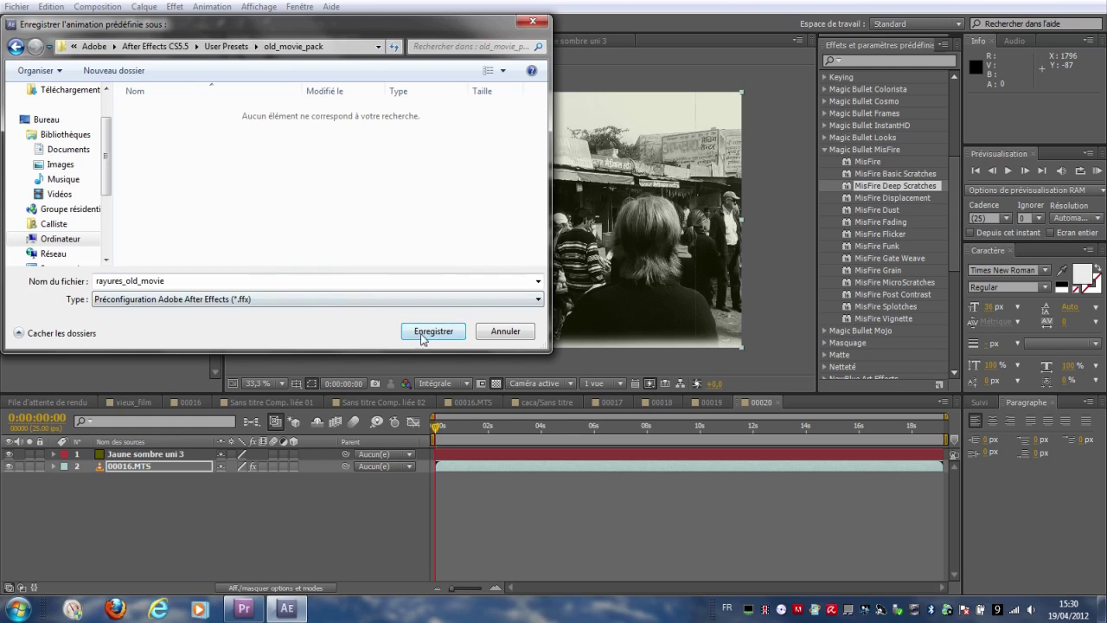
{"action": "left_click", "coordinate": [421, 334]}
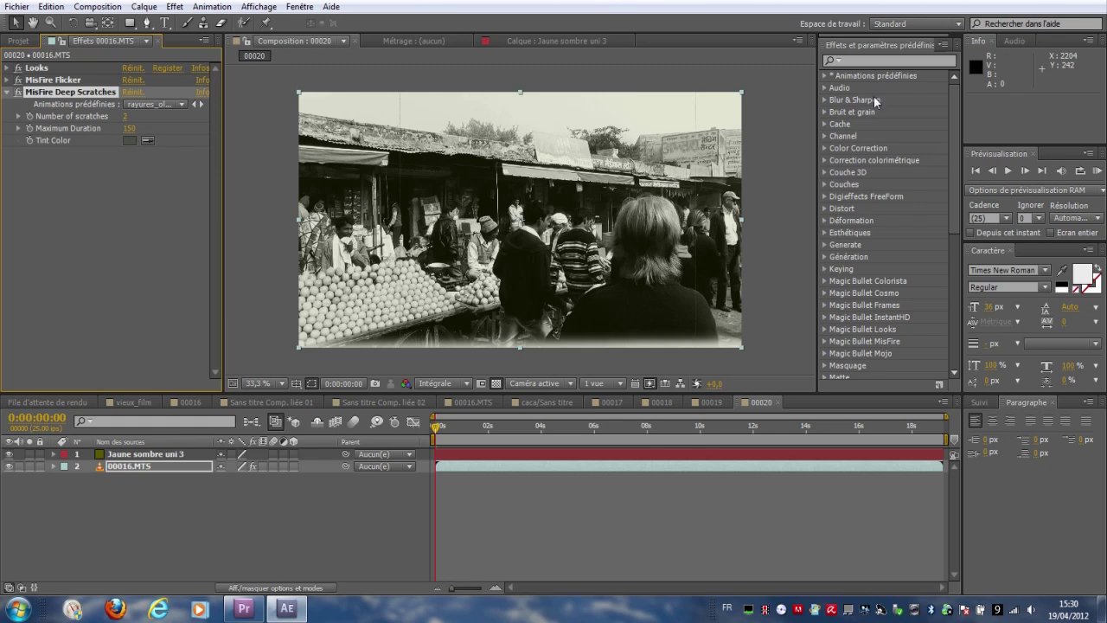
{"action": "left_click", "coordinate": [825, 76]}
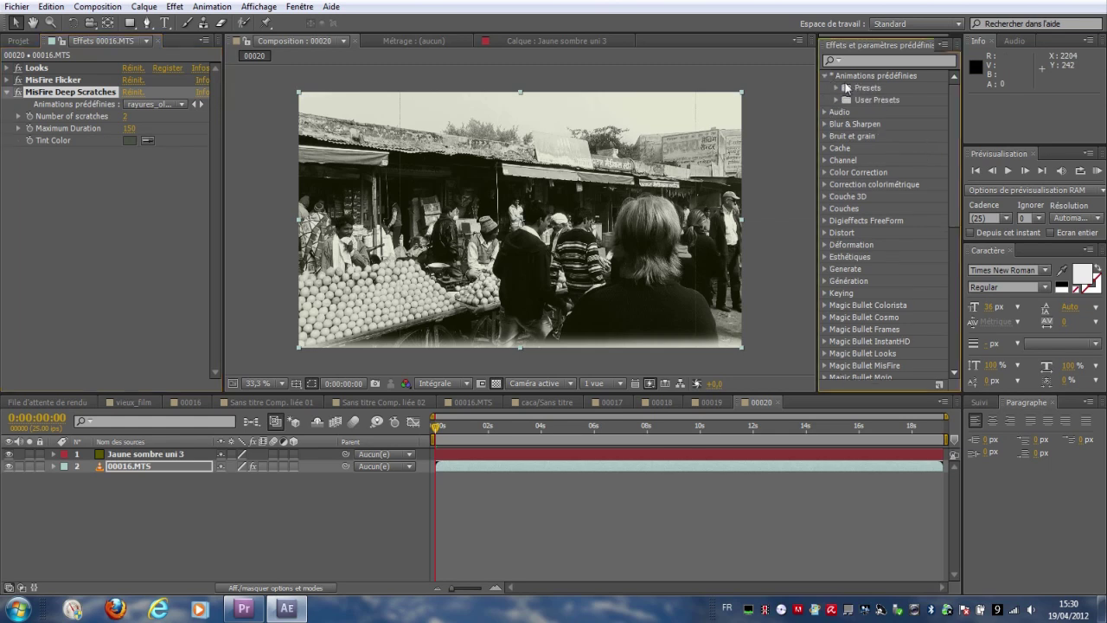
{"action": "left_click", "coordinate": [150, 105]}
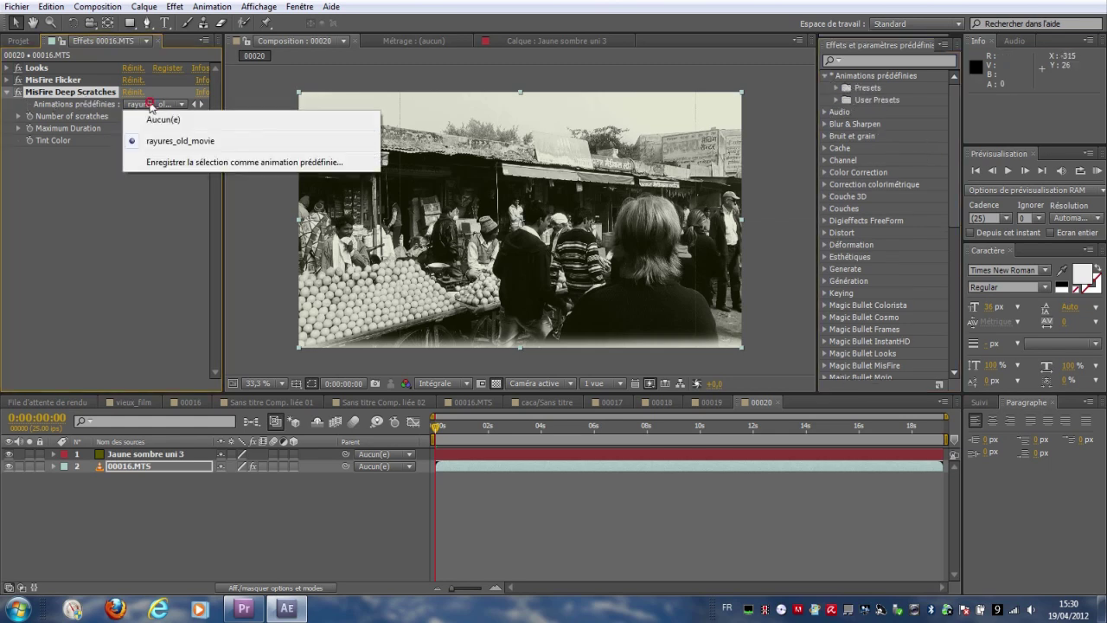
{"action": "left_click", "coordinate": [839, 104]}
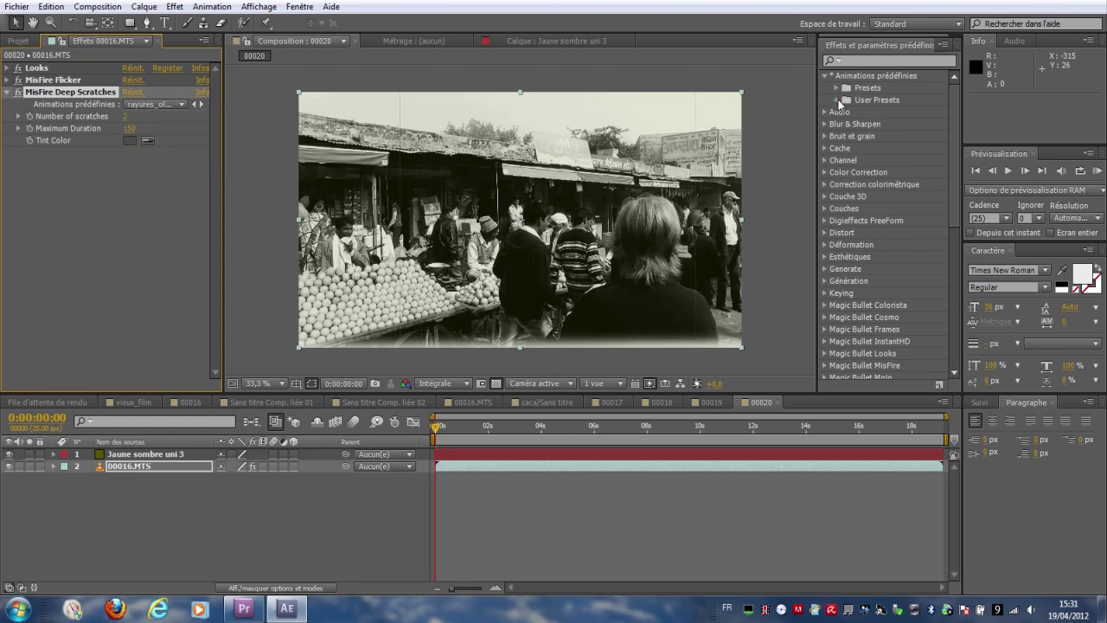
{"action": "left_click", "coordinate": [836, 101]}
{"action": "left_click", "coordinate": [848, 184]}
{"action": "left_click", "coordinate": [884, 198]}
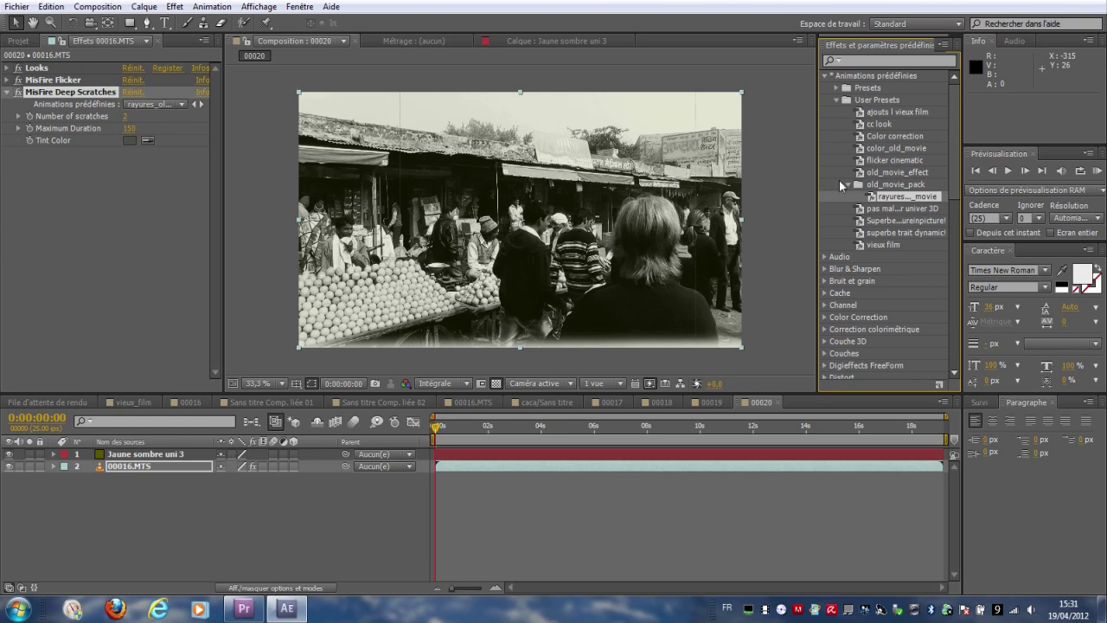
{"action": "left_click", "coordinate": [837, 101]}
{"action": "left_click", "coordinate": [826, 76]}
{"action": "left_click", "coordinate": [148, 247]}
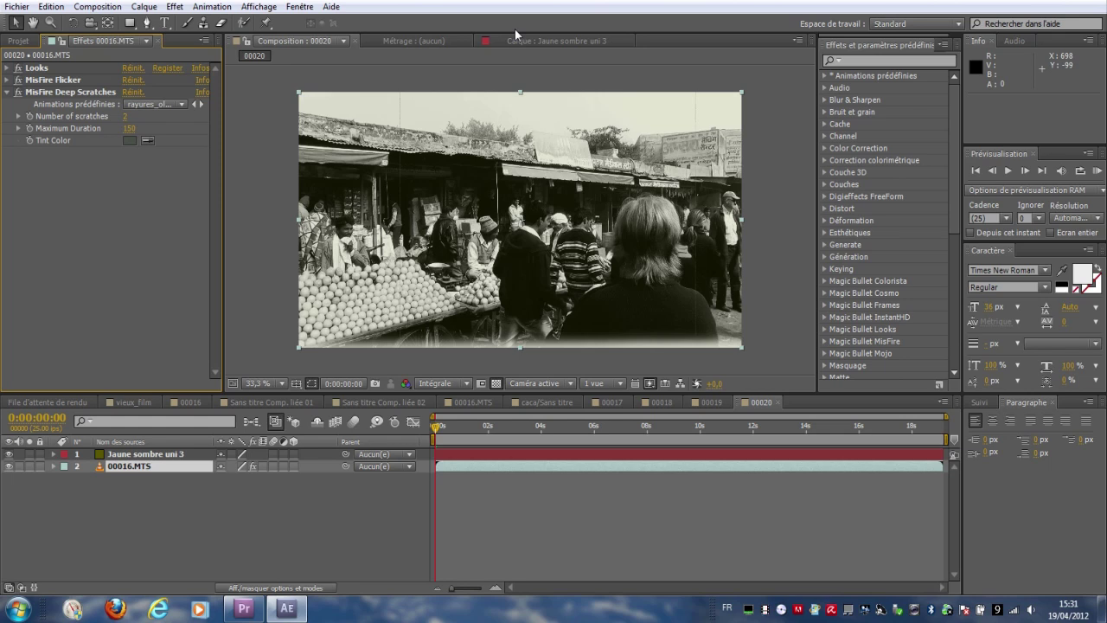
Step: Apply MisFire Splotches to the 00016.MTS layer
{"action": "scroll", "coordinate": [848, 331], "scroll_direction": "down", "scroll_amount": 1}
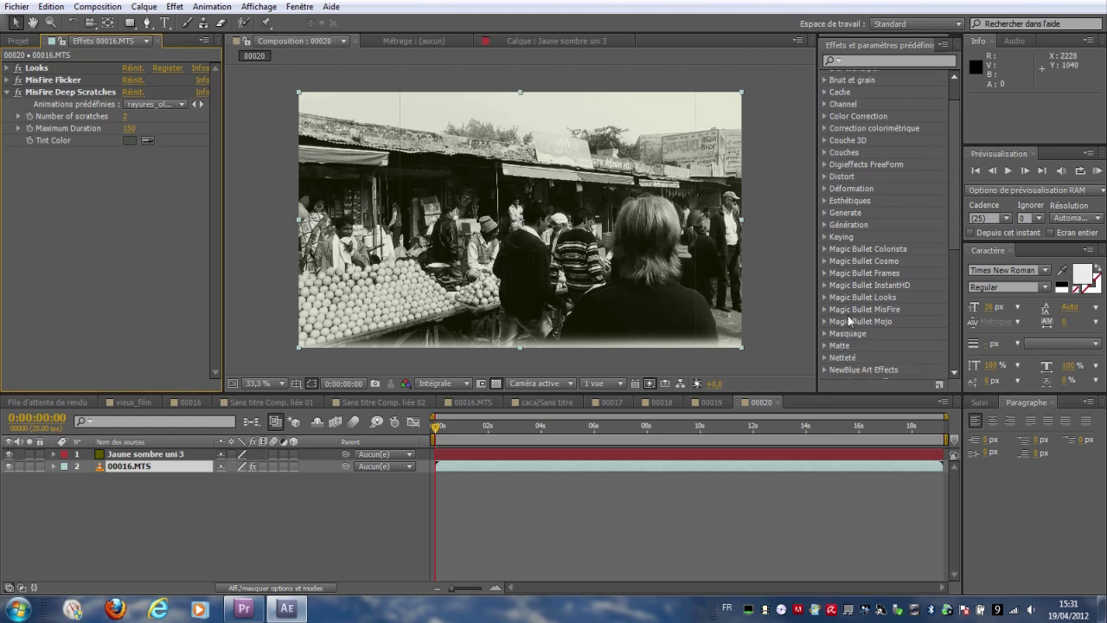
{"action": "left_click", "coordinate": [825, 309]}
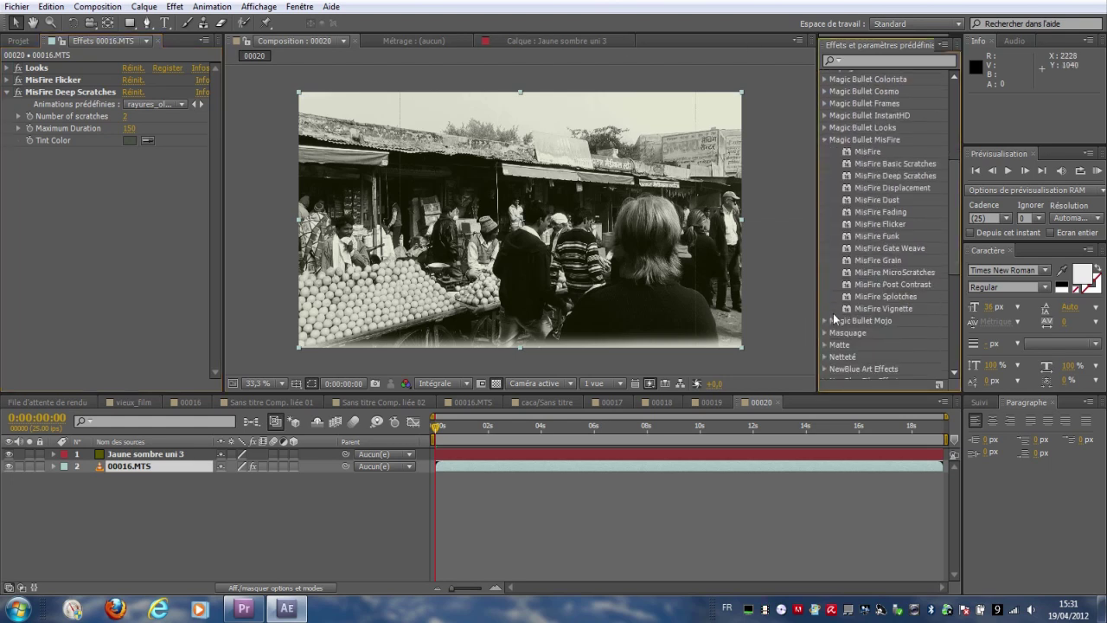
{"action": "left_click", "coordinate": [891, 298]}
{"action": "left_click_drag", "start_coordinate": [902, 299], "coordinate": [135, 471]}
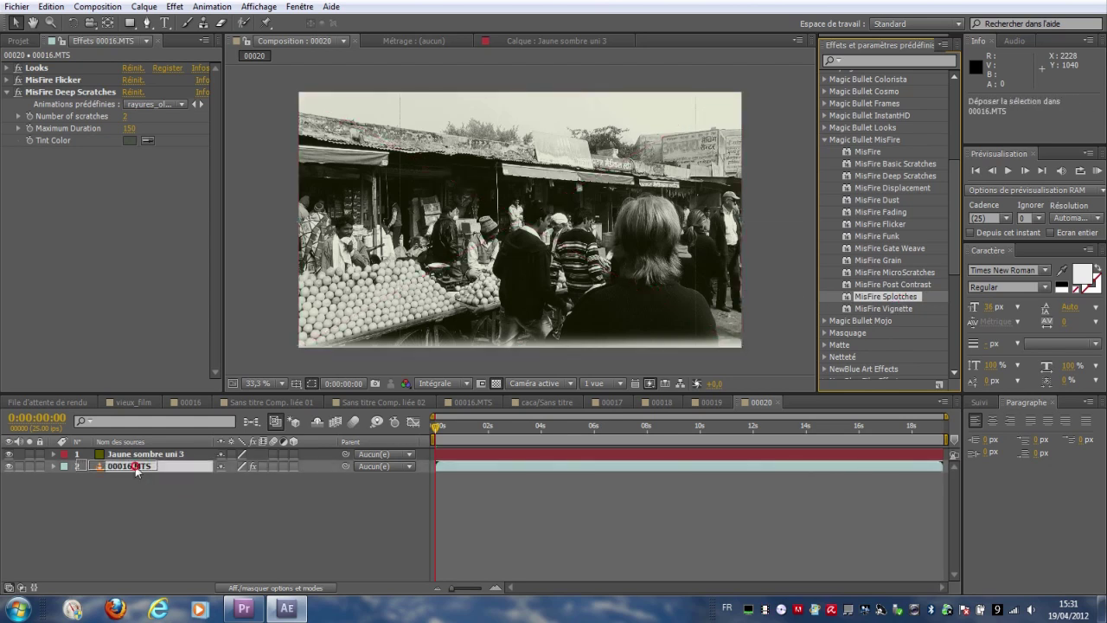
{"action": "left_click_drag", "start_coordinate": [136, 471], "coordinate": [134, 472]}
Step: Try Splotches at Scale 2, Transparency 35%, Frequency 40%, then delete the effect
{"action": "left_click", "coordinate": [128, 188]}
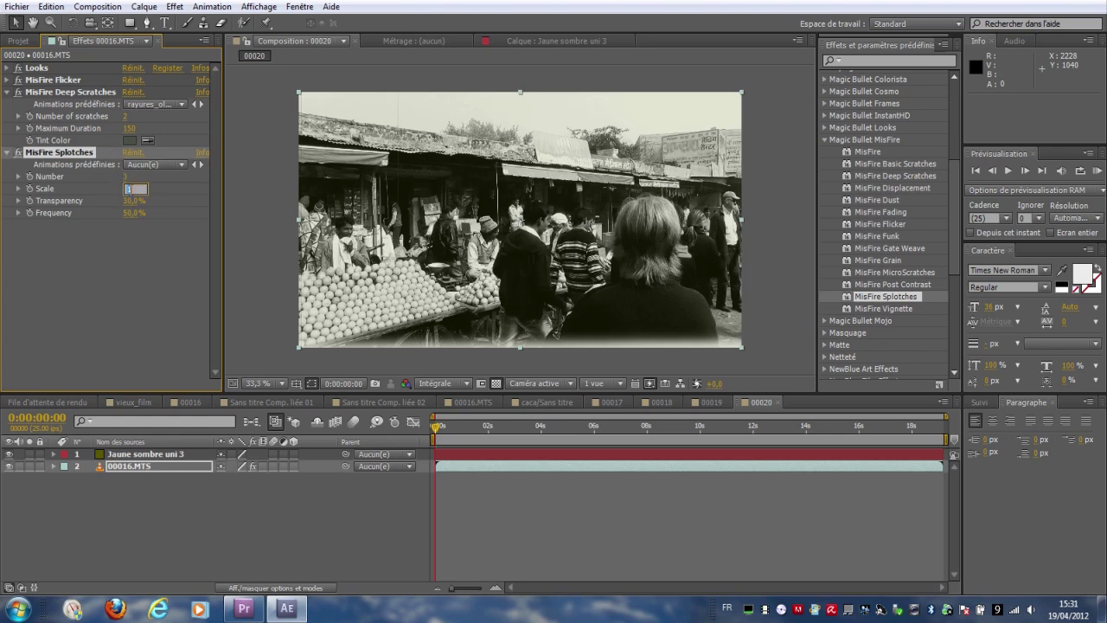
{"action": "type", "text": "1"}
{"action": "key", "text": "Return"}
{"action": "left_click", "coordinate": [139, 215]}
{"action": "left_click", "coordinate": [128, 189]}
{"action": "key", "text": "Return"}
{"action": "left_click", "coordinate": [128, 200]}
{"action": "key", "text": "Return"}
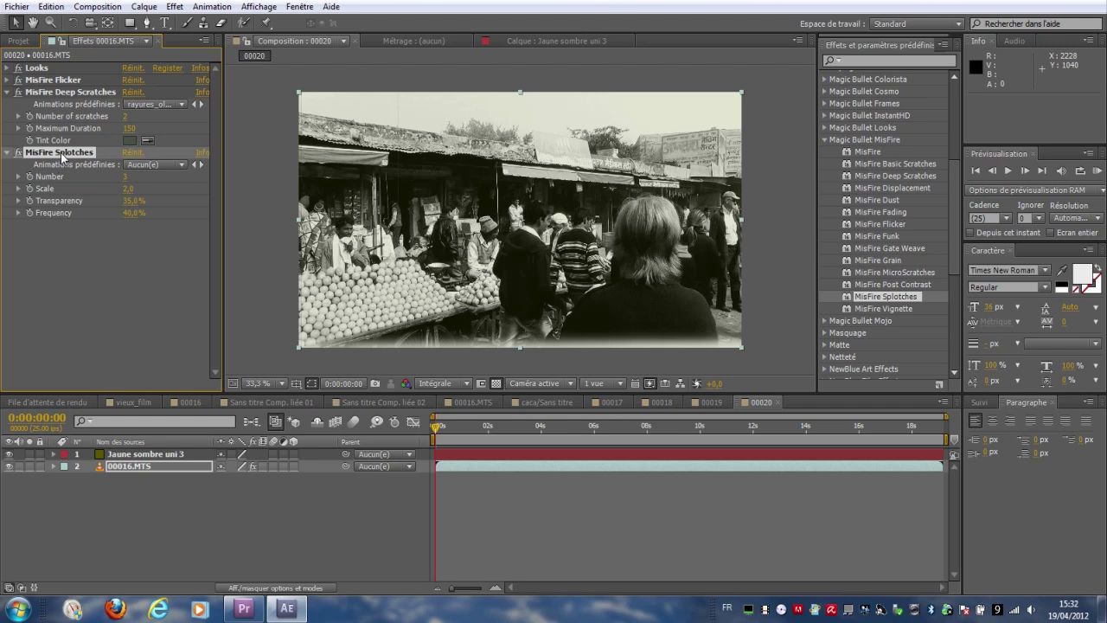
{"action": "key", "text": "Delete"}
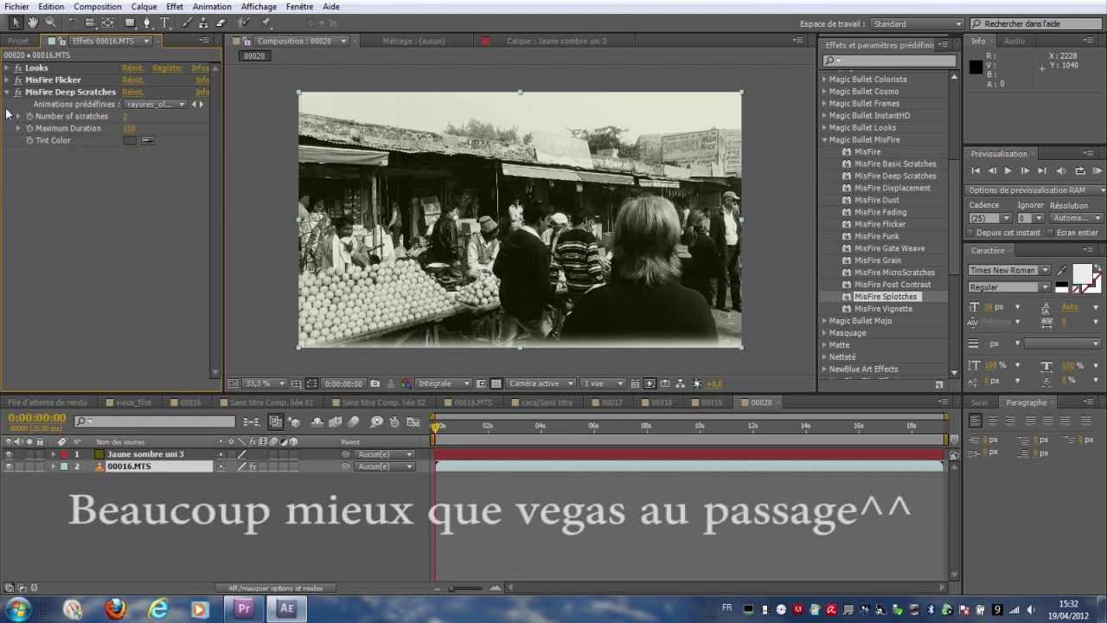
{"action": "left_click", "coordinate": [7, 91]}
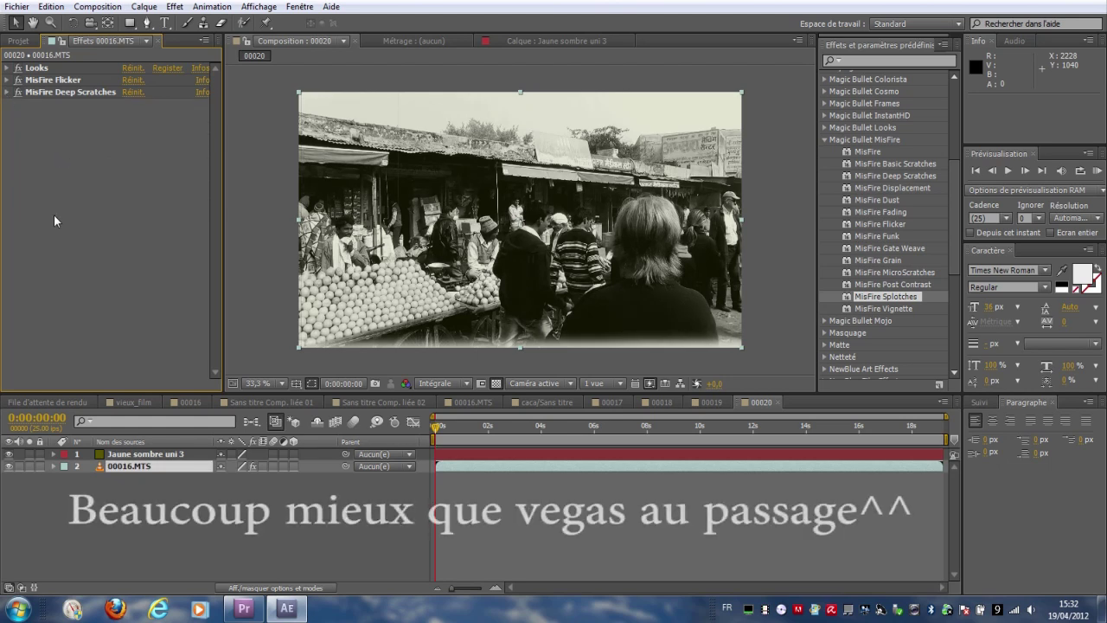
{"action": "left_click", "coordinate": [244, 609]}
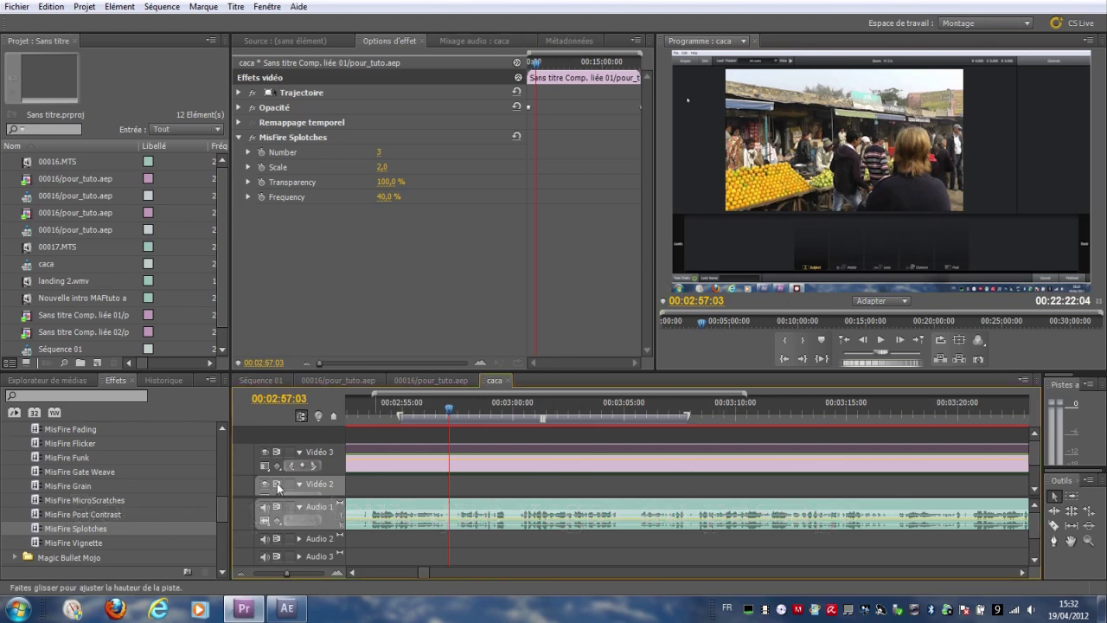
{"action": "left_click_drag", "start_coordinate": [268, 573], "coordinate": [246, 578]}
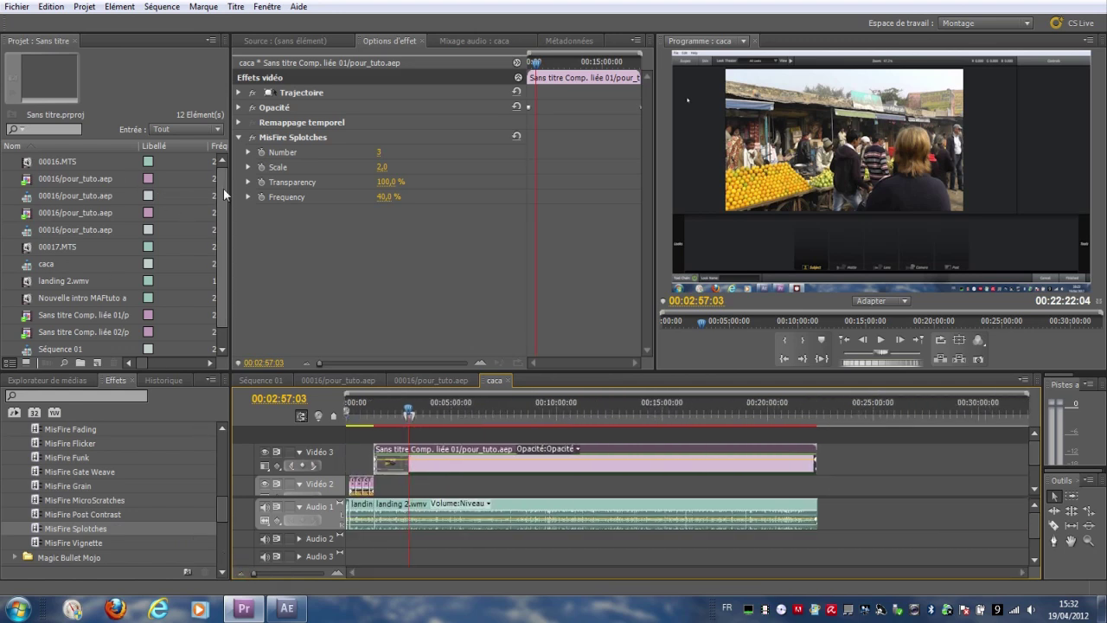
{"action": "scroll", "coordinate": [223, 194], "scroll_direction": "down", "scroll_amount": 1}
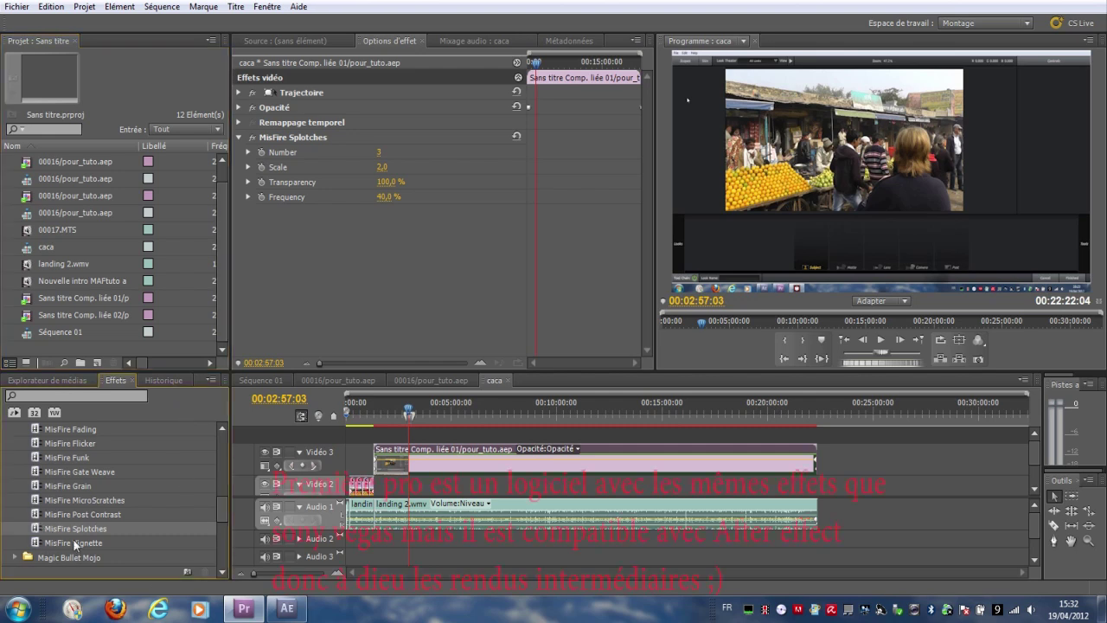
{"action": "left_click", "coordinate": [287, 608]}
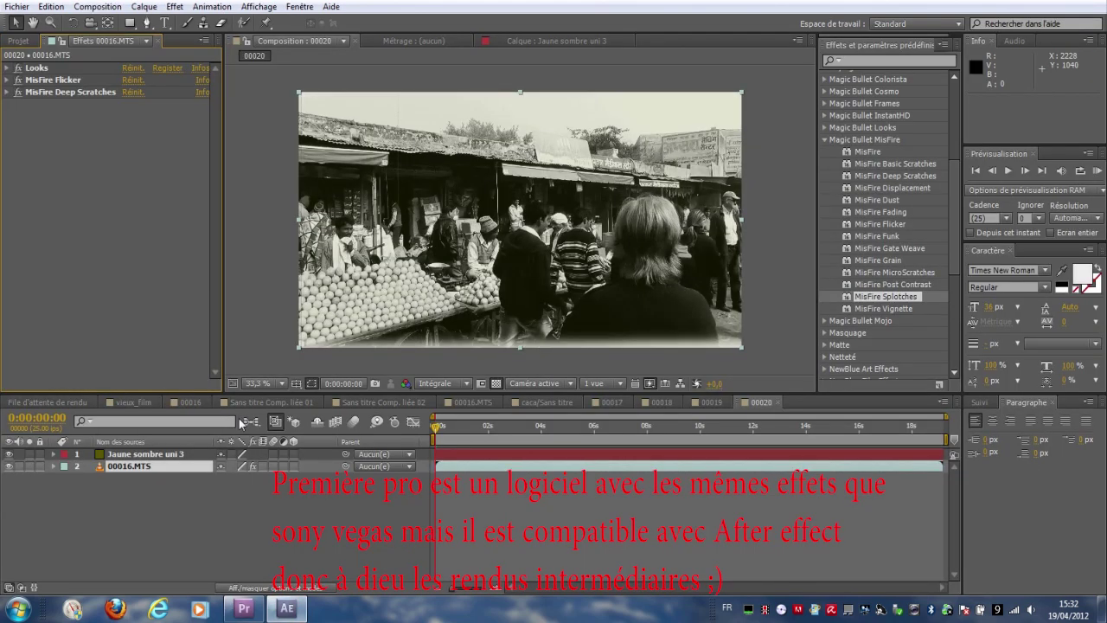
Step: Select composition 00020 in the Projet panel and switch back to Premiere Pro
{"action": "left_click", "coordinate": [18, 40]}
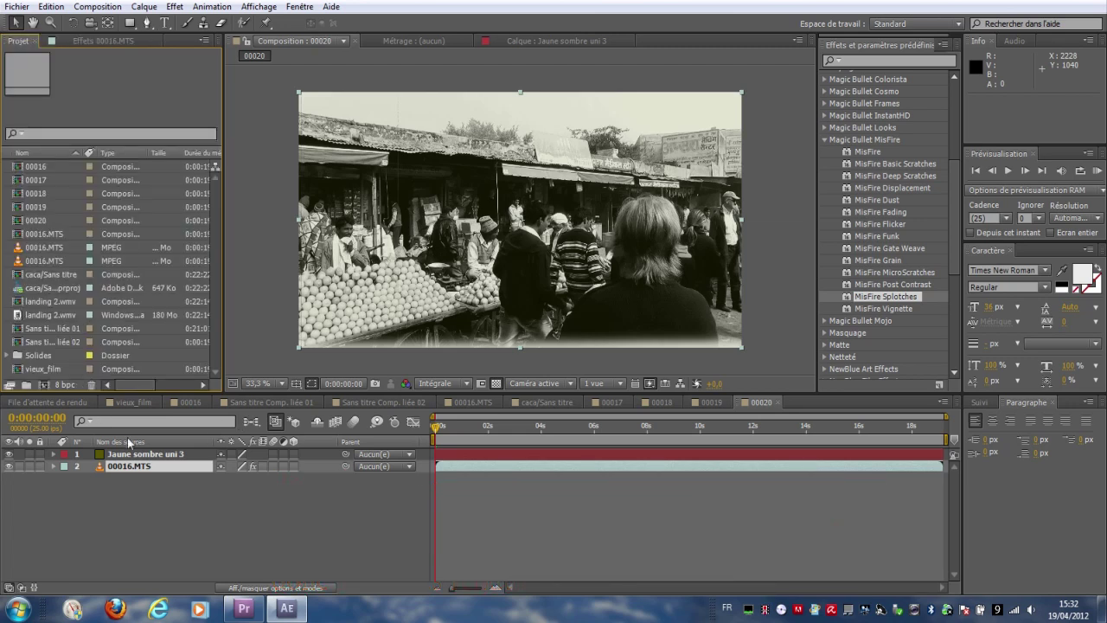
{"action": "left_click", "coordinate": [761, 405]}
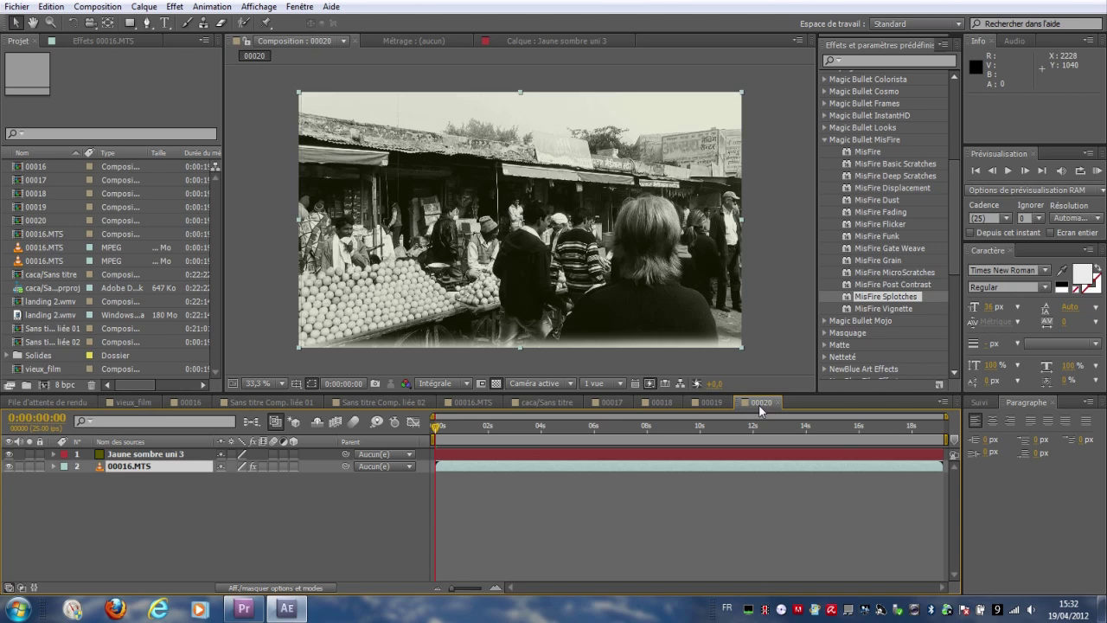
{"action": "left_click", "coordinate": [15, 221]}
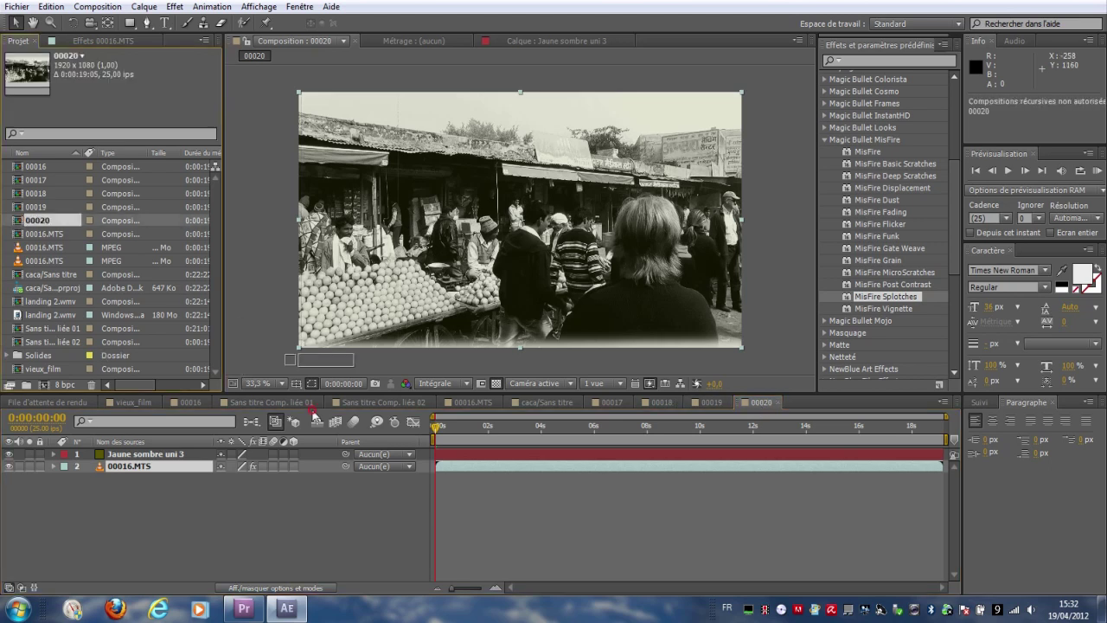
{"action": "left_click", "coordinate": [239, 608]}
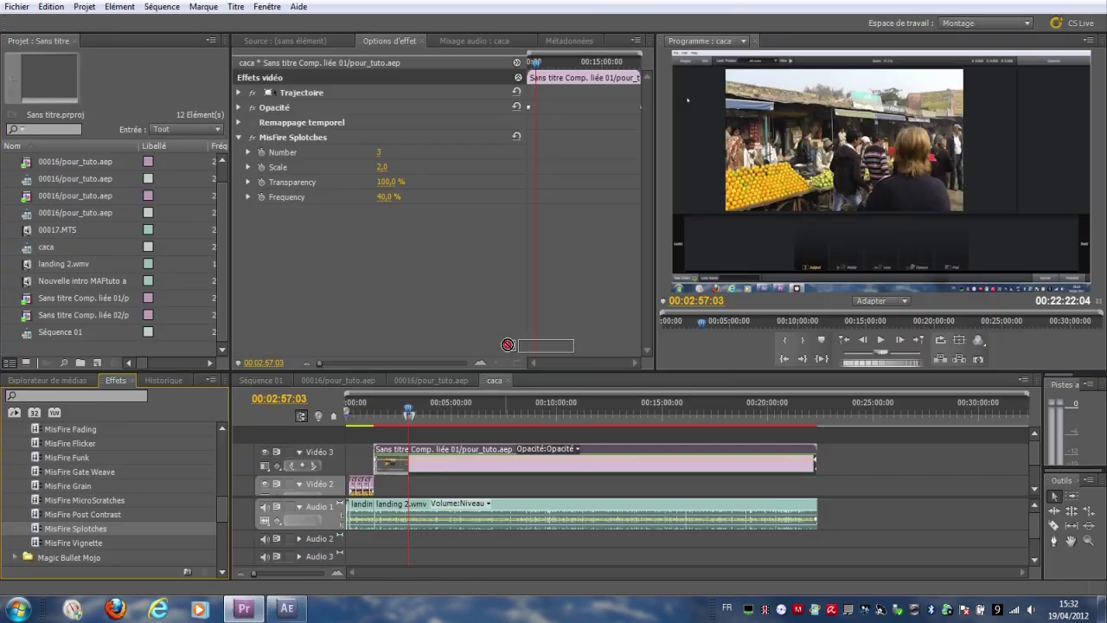
Step: Import the 00020 After Effects comp into Premiere and open its 00020/pour_tuto.aep sequence
{"action": "left_click_drag", "start_coordinate": [52, 348], "coordinate": [51, 347]}
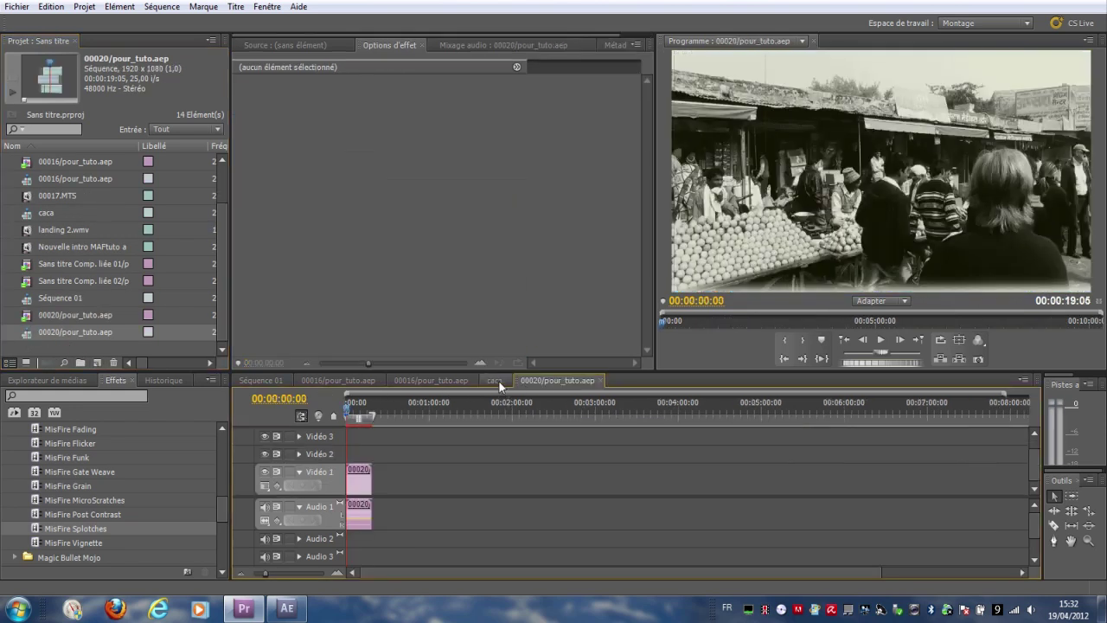
{"action": "left_click", "coordinate": [498, 380]}
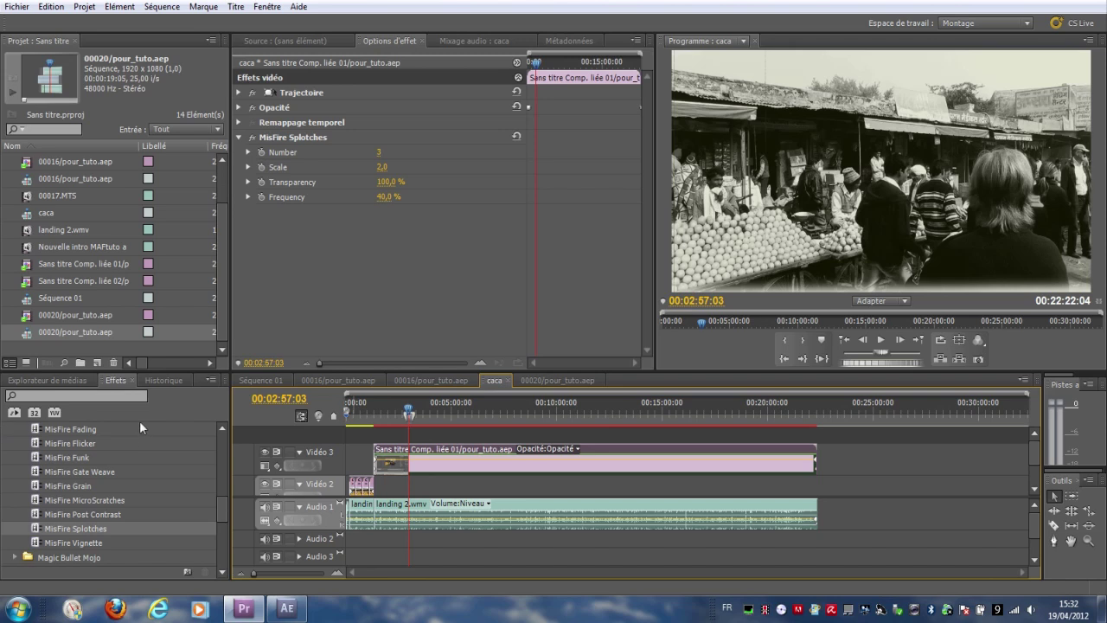
{"action": "left_click", "coordinate": [557, 380]}
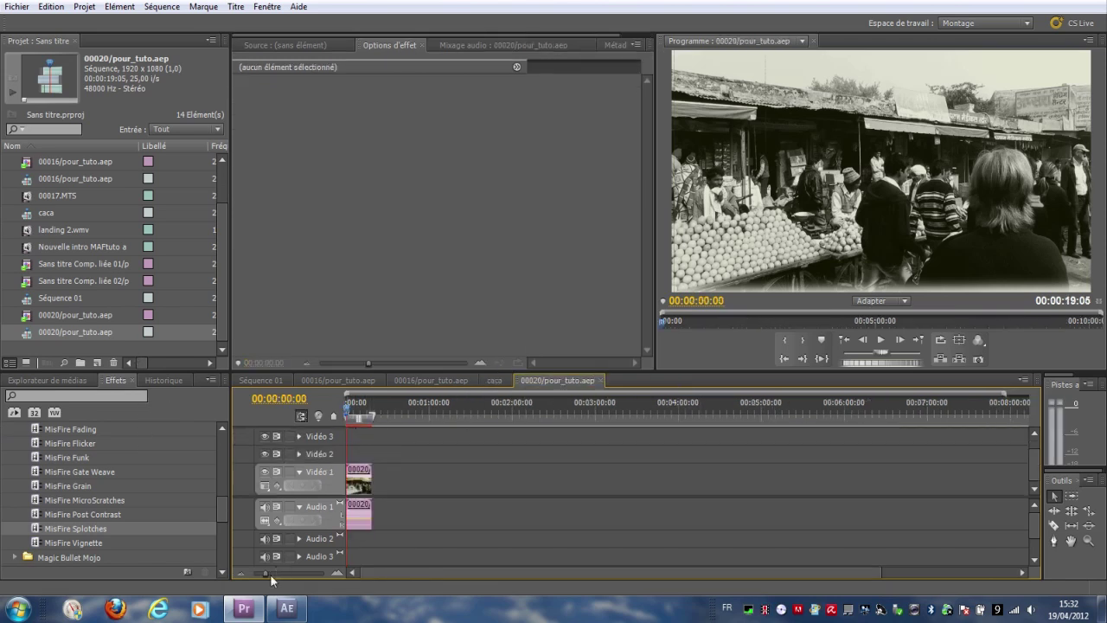
Step: Apply MisFire Splotches to the 00020 clip in the sequence timeline
{"action": "left_click_drag", "start_coordinate": [281, 578], "coordinate": [287, 574]}
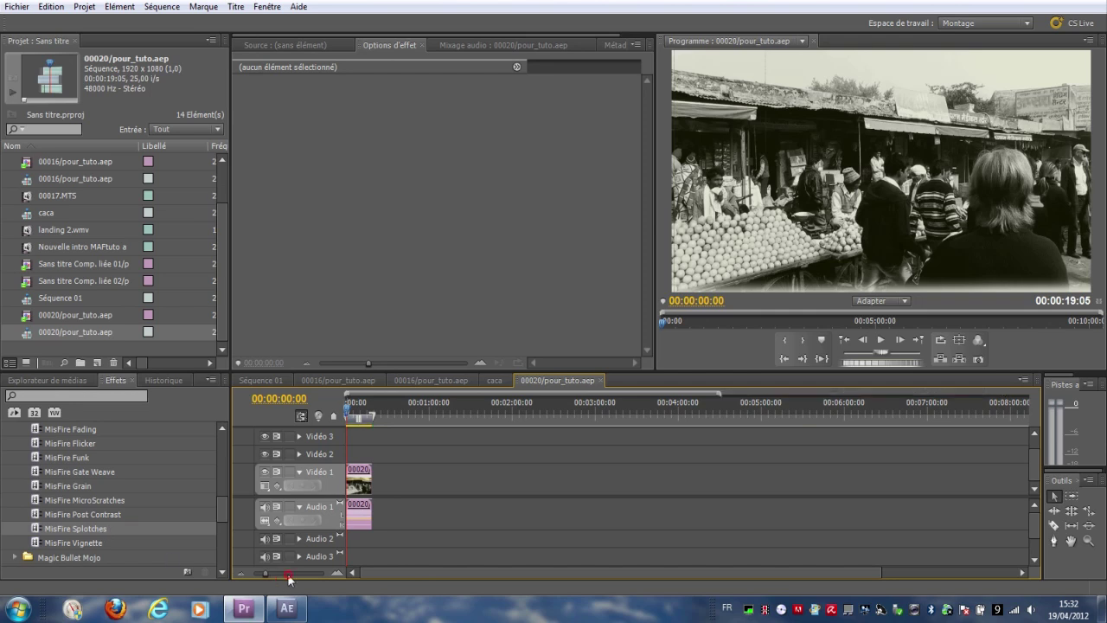
{"action": "mouse_move", "coordinate": [75, 529]}
{"action": "left_mouse_down"}
{"action": "mouse_move", "coordinate": [401, 486]}
{"action": "mouse_move", "coordinate": [353, 485]}
{"action": "left_mouse_up"}
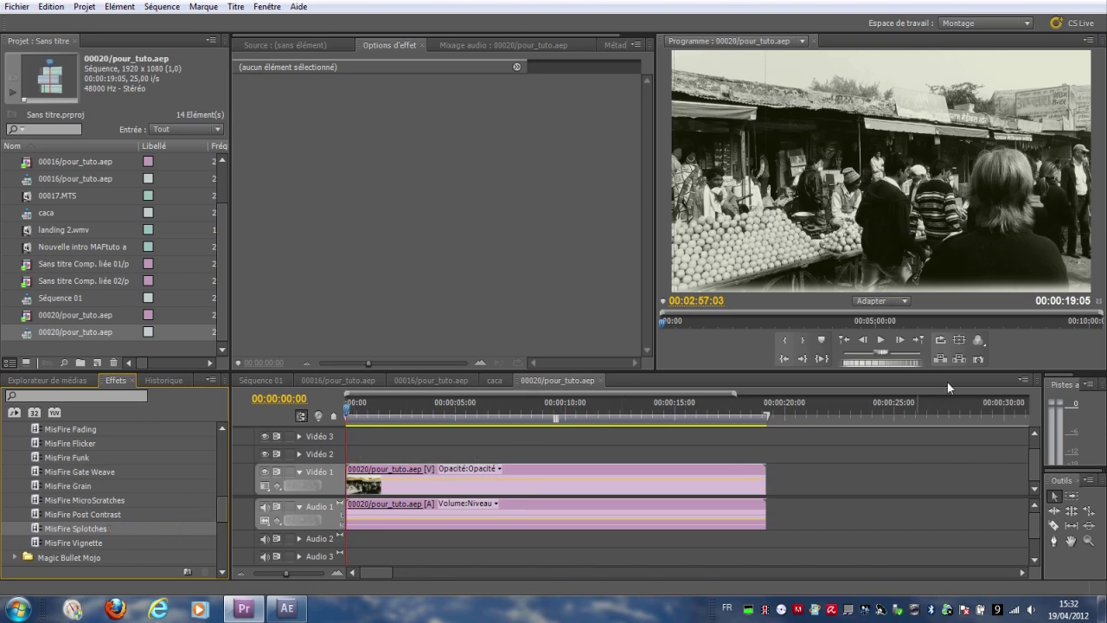
{"action": "mouse_move", "coordinate": [292, 613]}
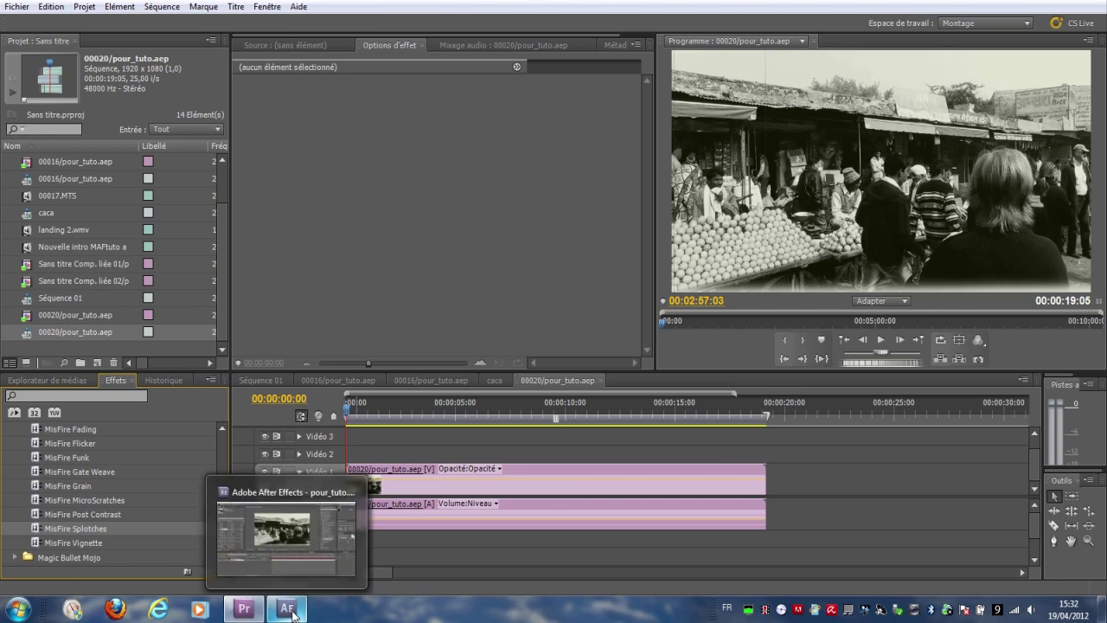
{"action": "left_click", "coordinate": [289, 611]}
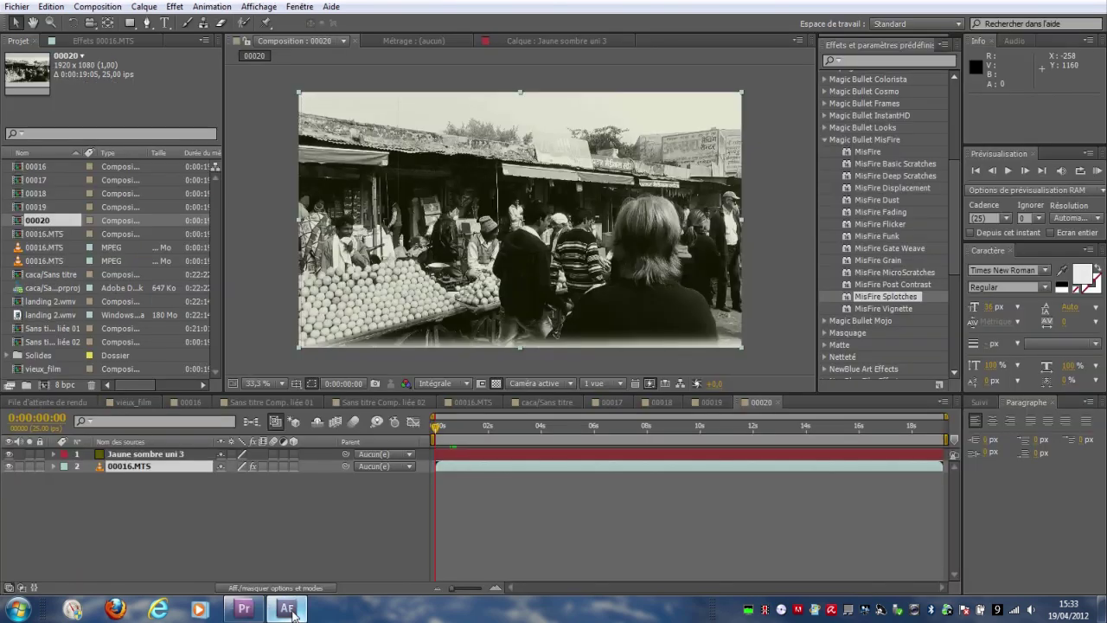
{"action": "left_click", "coordinate": [344, 543]}
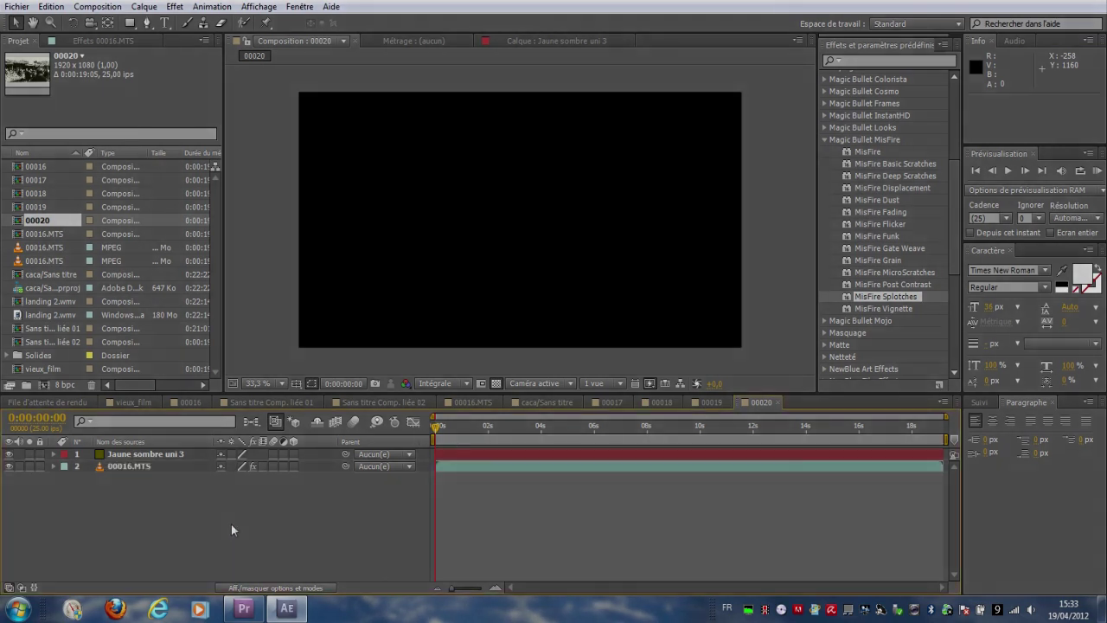